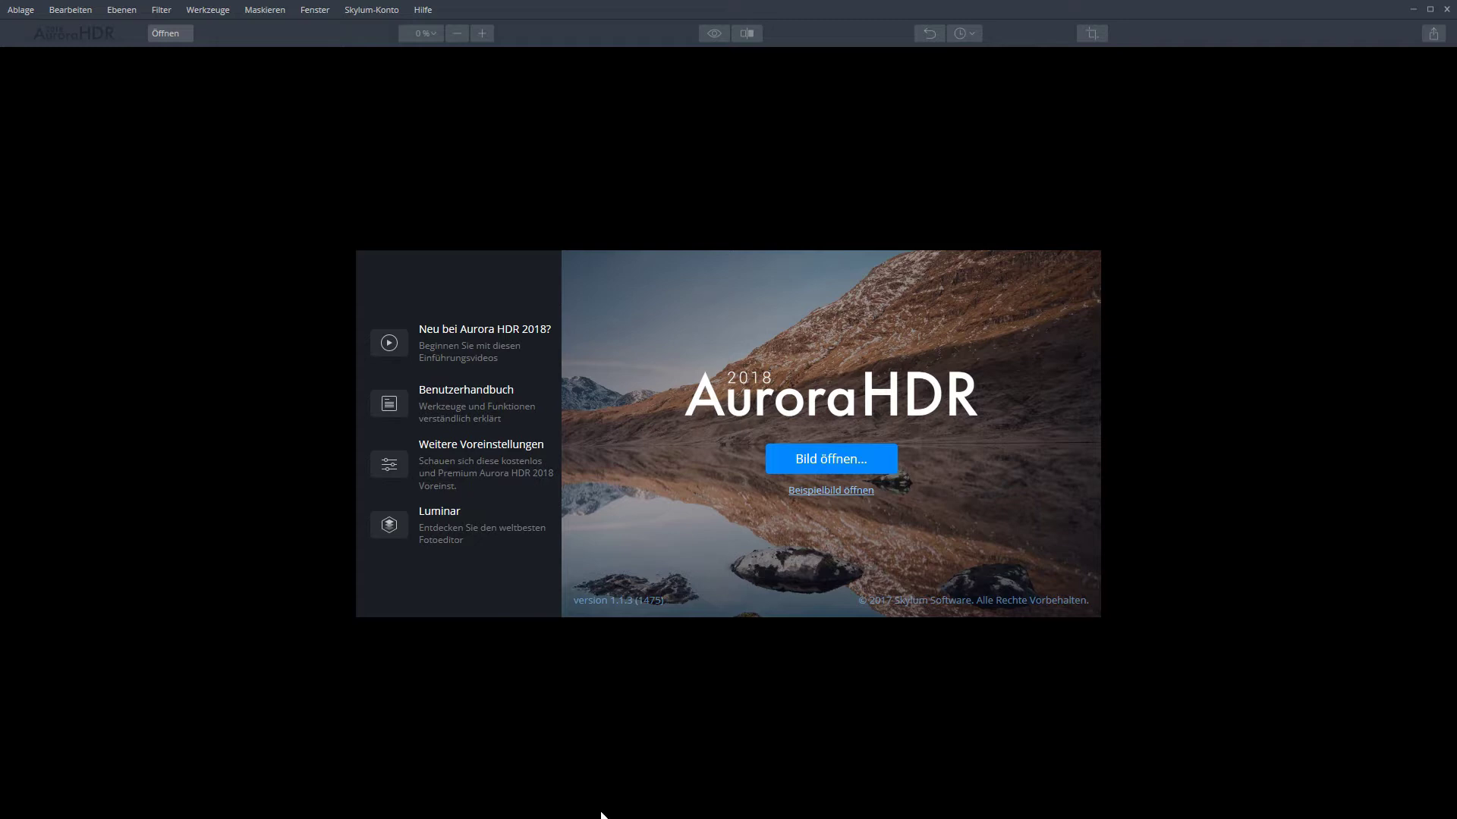
- Load the six bracketed exposures IMG_6959_DxO_2.tif through IMG_6964_DxO_2.tif for HDR merging
{"action": "left_click", "coordinate": [799, 466]}
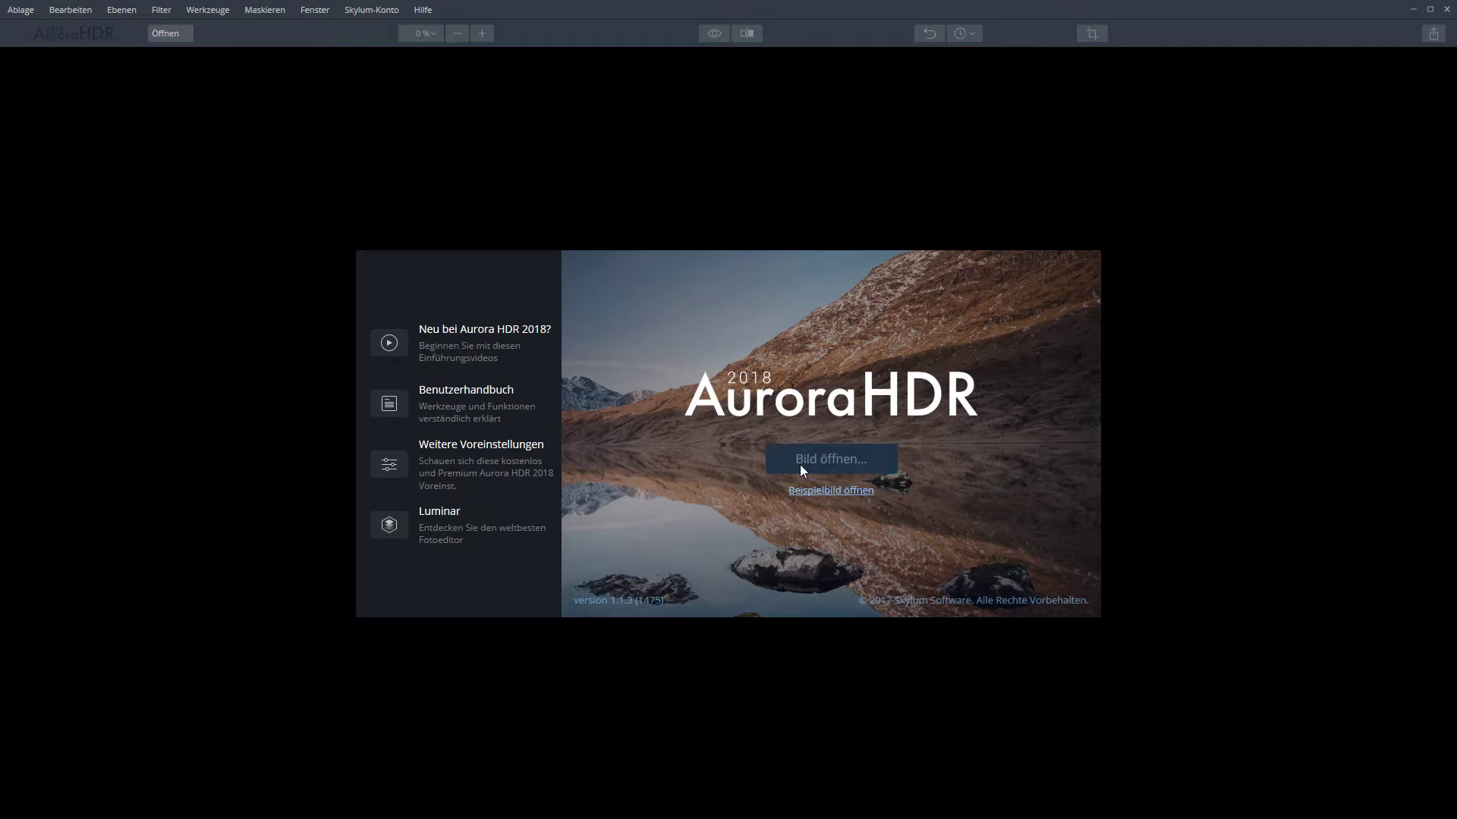
{"action": "left_click", "coordinate": [569, 328]}
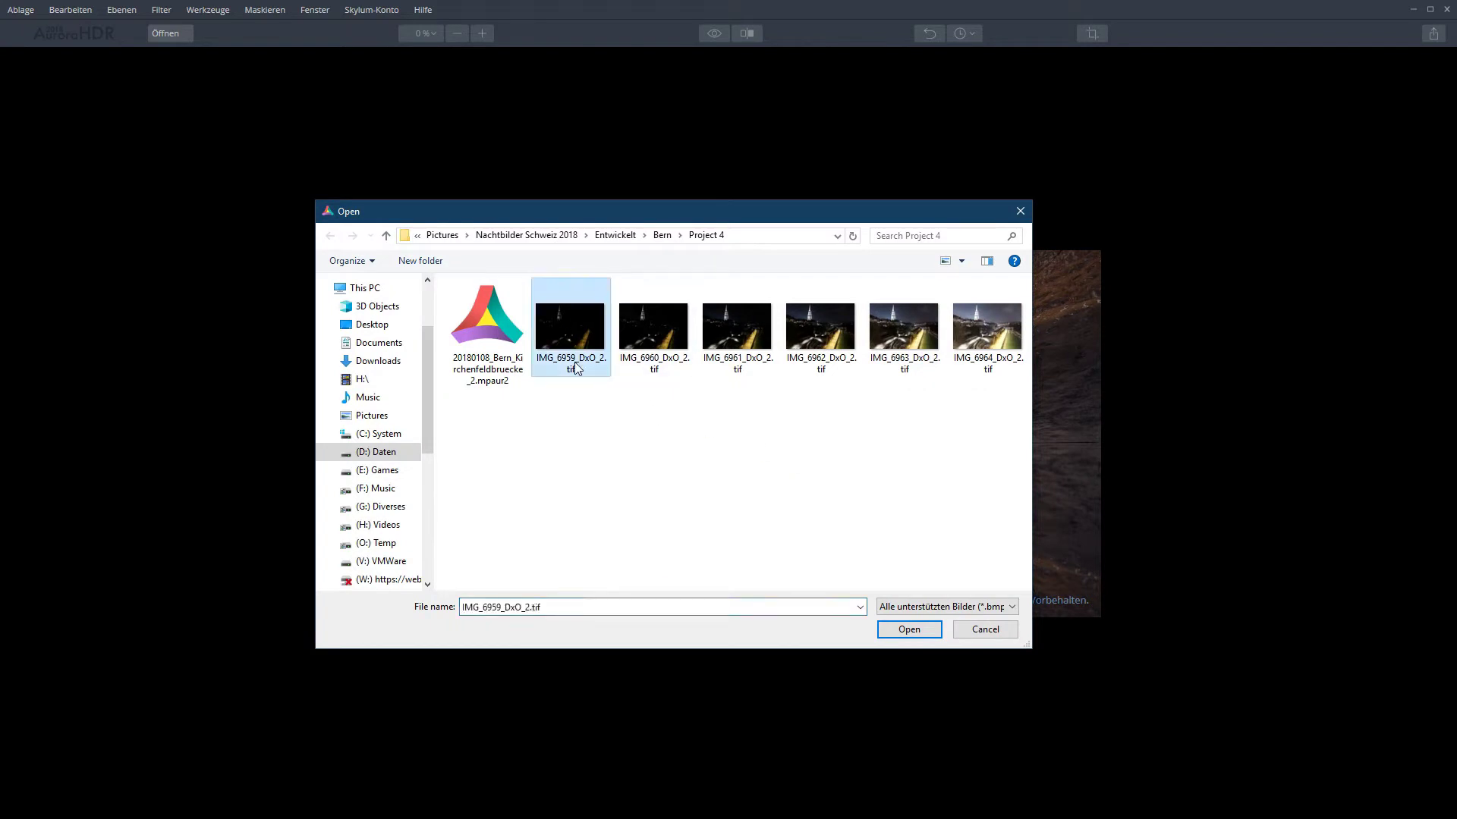
{"action": "left_click", "coordinate": [986, 328], "text": "shift"}
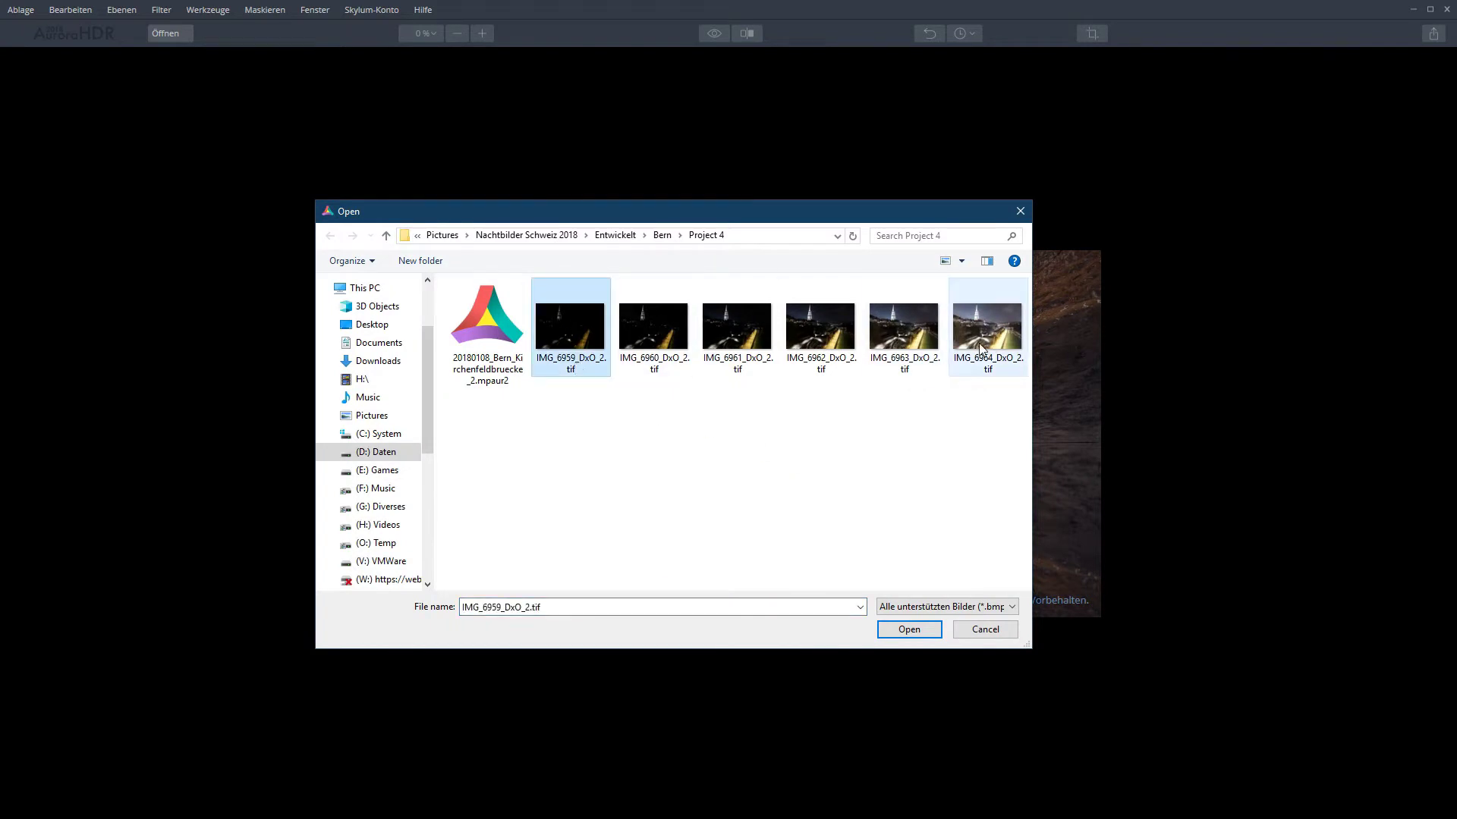
{"action": "left_click", "coordinate": [899, 626]}
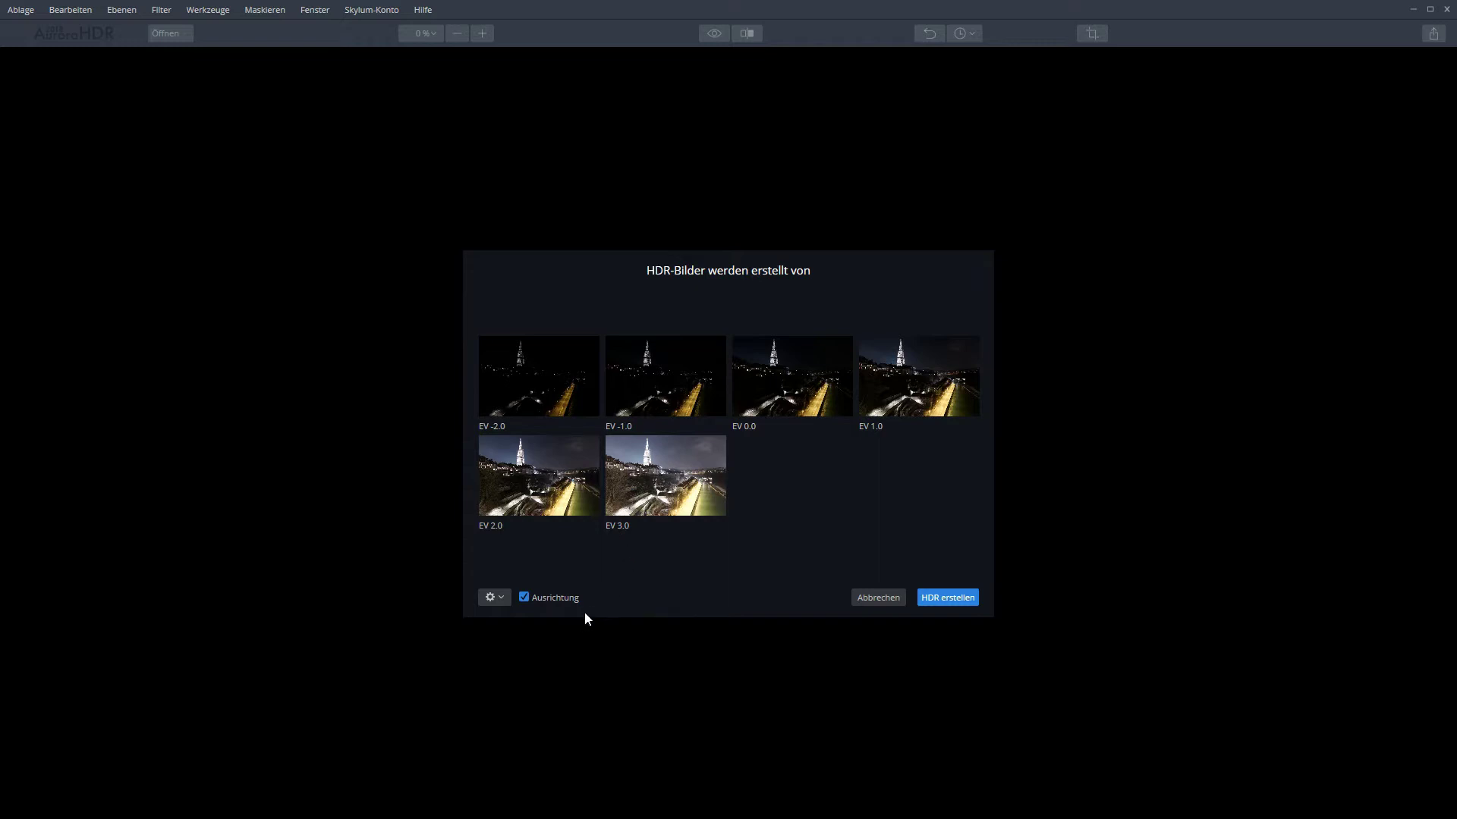
- Enable Ghosting reduzieren for the merge, check its strength choices while keeping Mittel, and cancel the HDR creation
{"action": "left_click", "coordinate": [501, 597]}
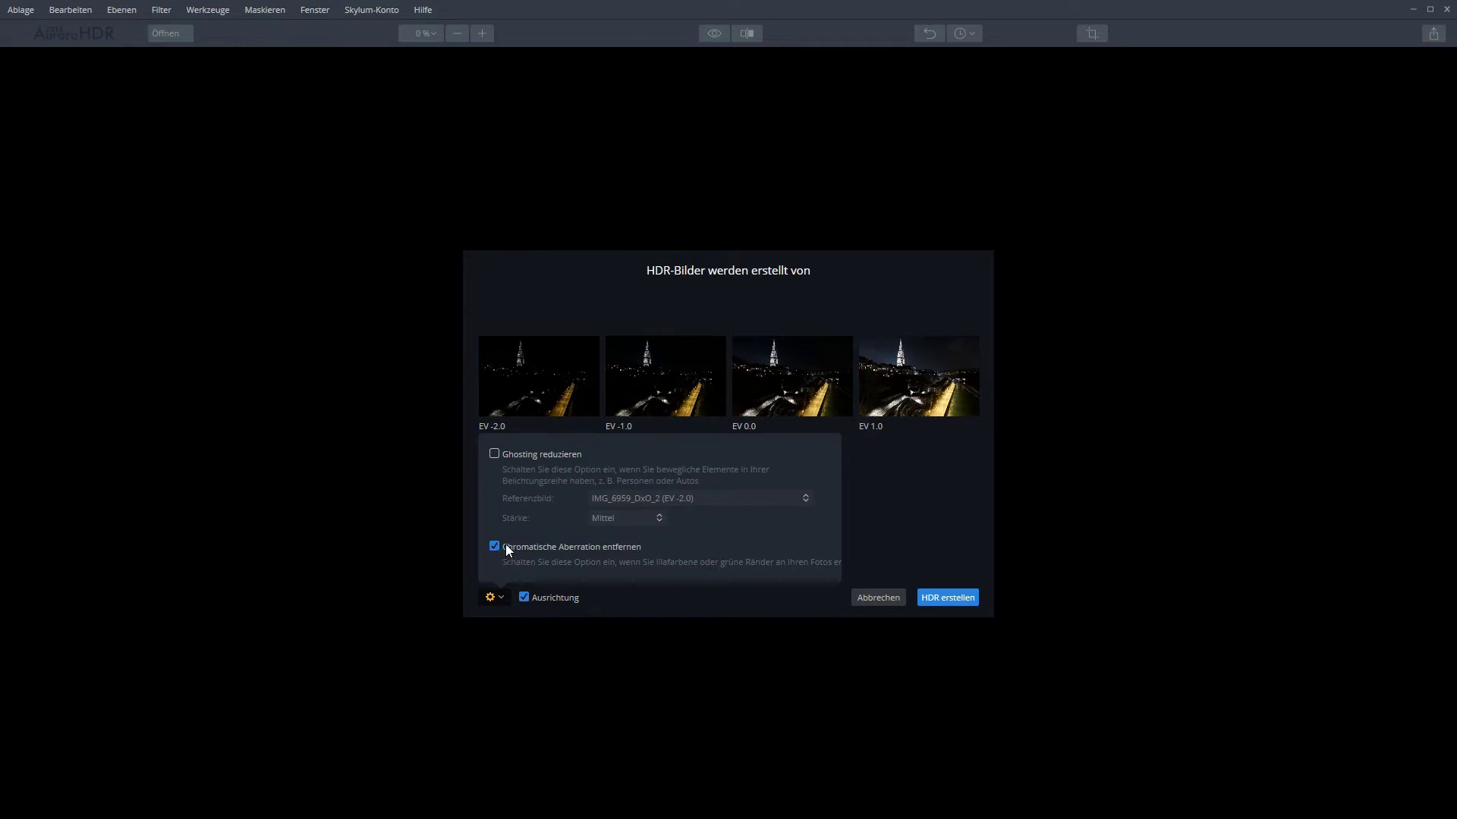
{"action": "left_click", "coordinate": [497, 455]}
{"action": "left_click", "coordinate": [660, 519]}
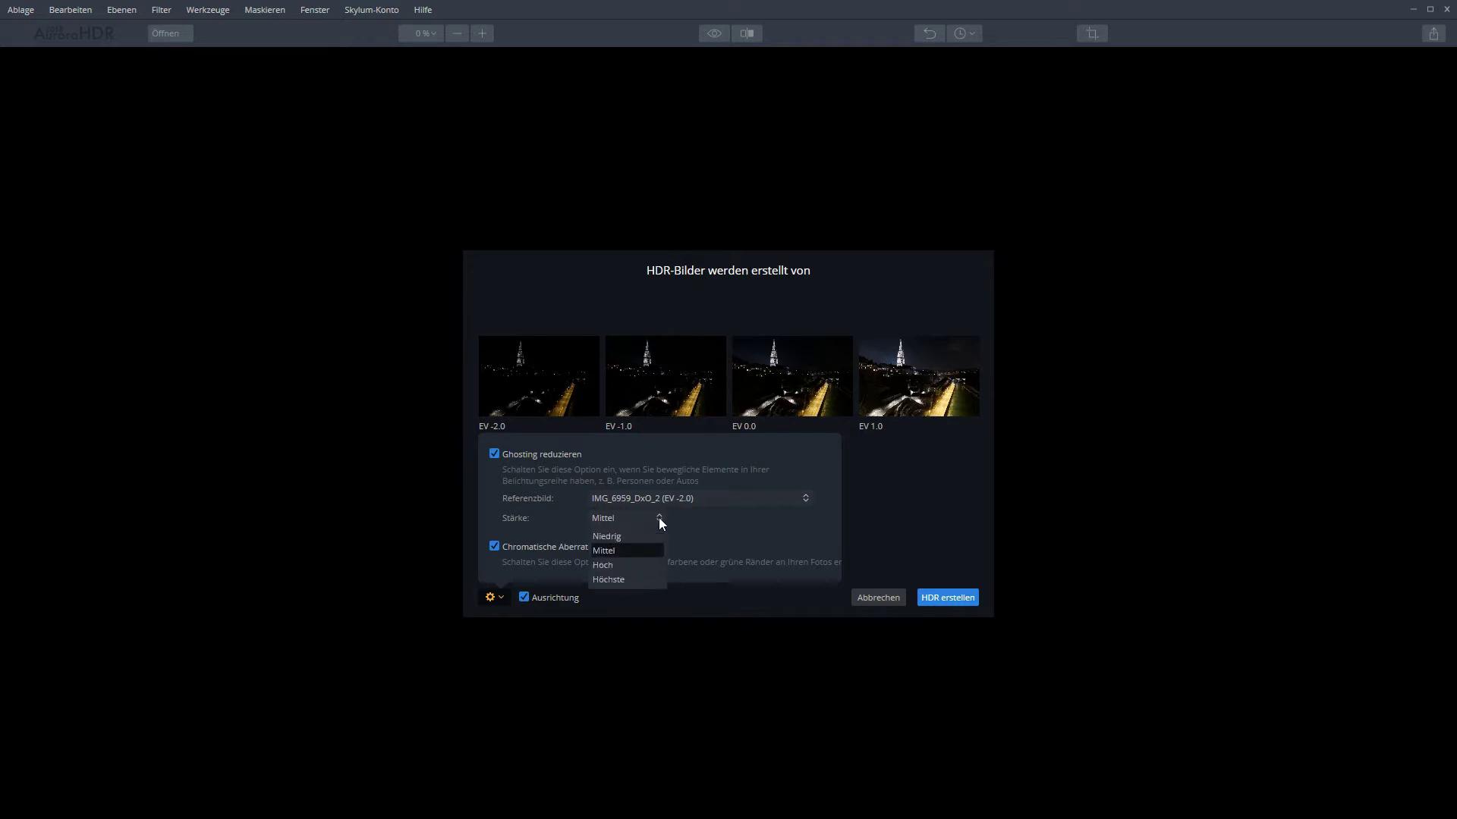
{"action": "left_click", "coordinate": [659, 519]}
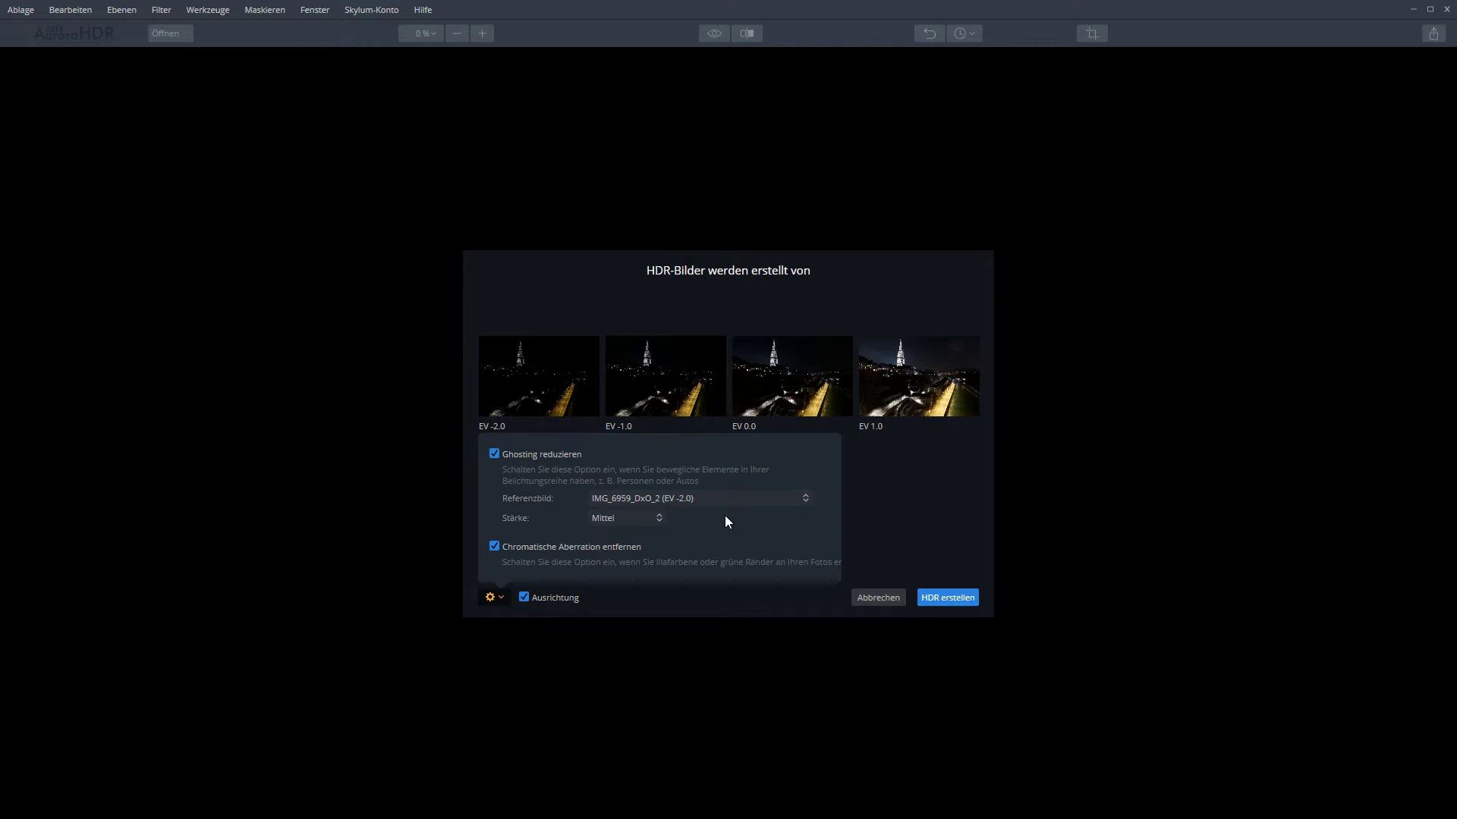
{"action": "left_click", "coordinate": [884, 560]}
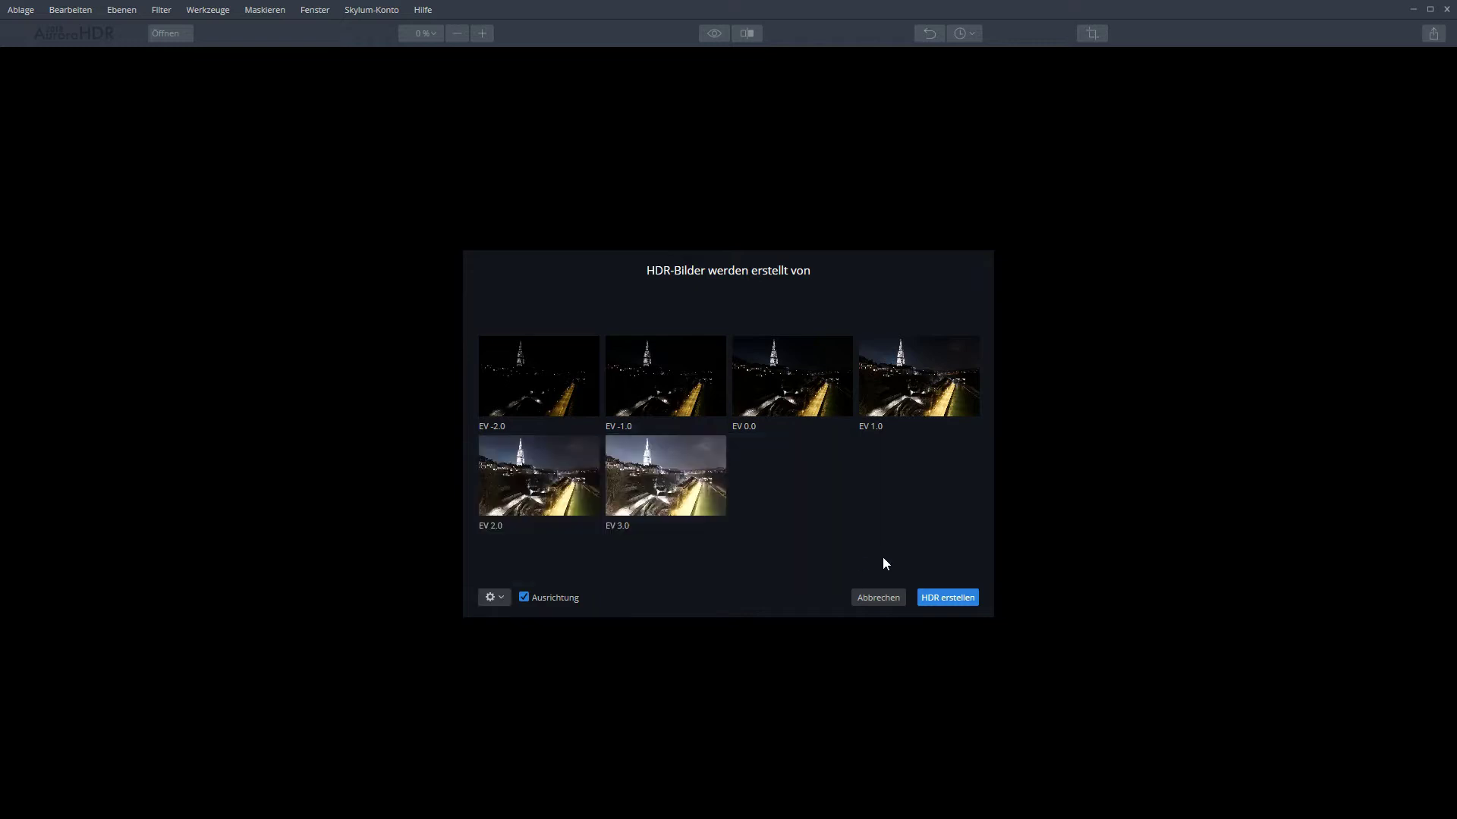
{"action": "left_click", "coordinate": [894, 601]}
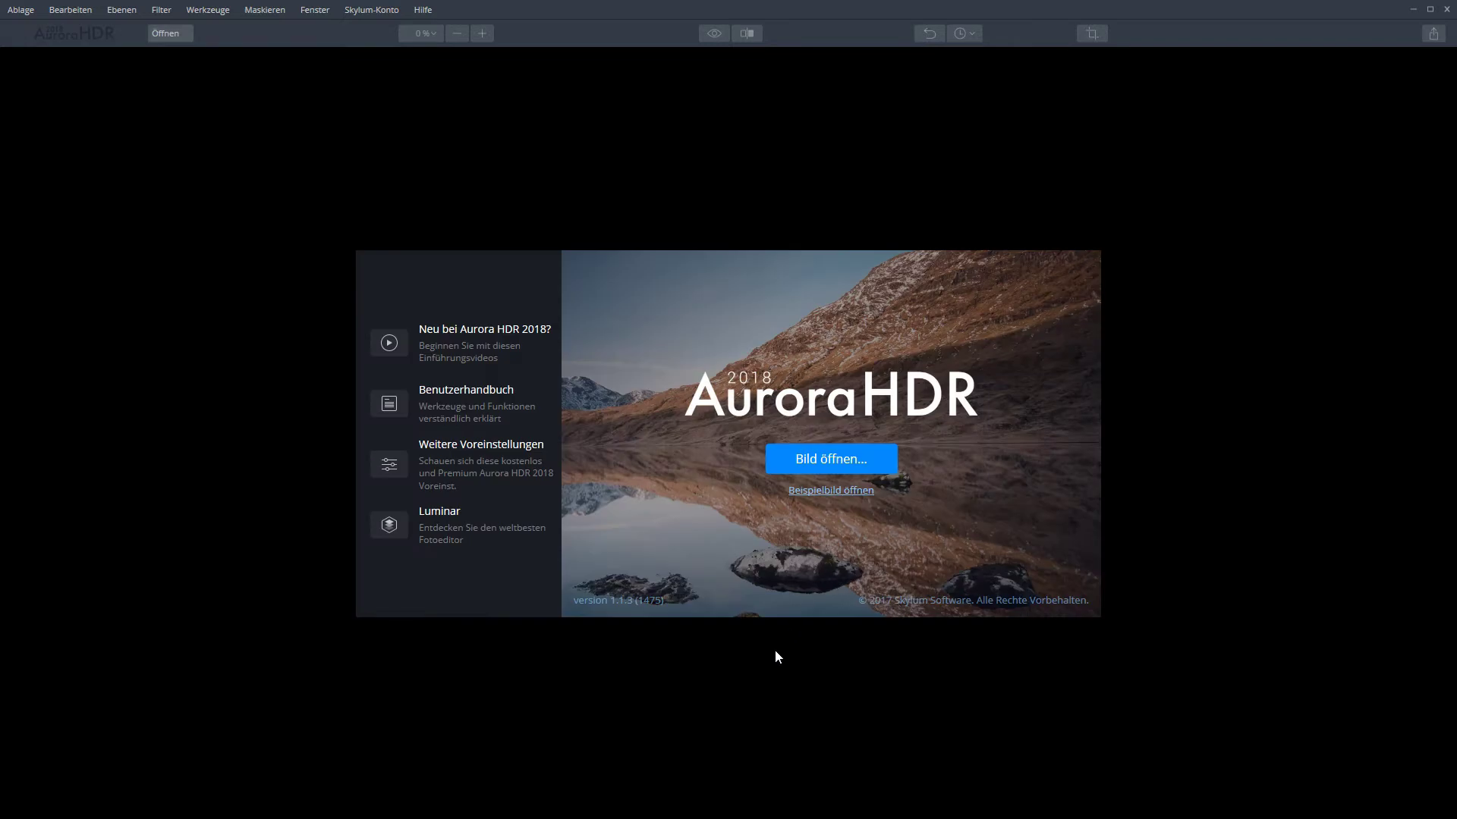
- Open the saved project 20180108_Bern_Kirchenfeldbruecke_2.mpaur2 from the Project 4 folder
{"action": "left_click", "coordinate": [815, 464]}
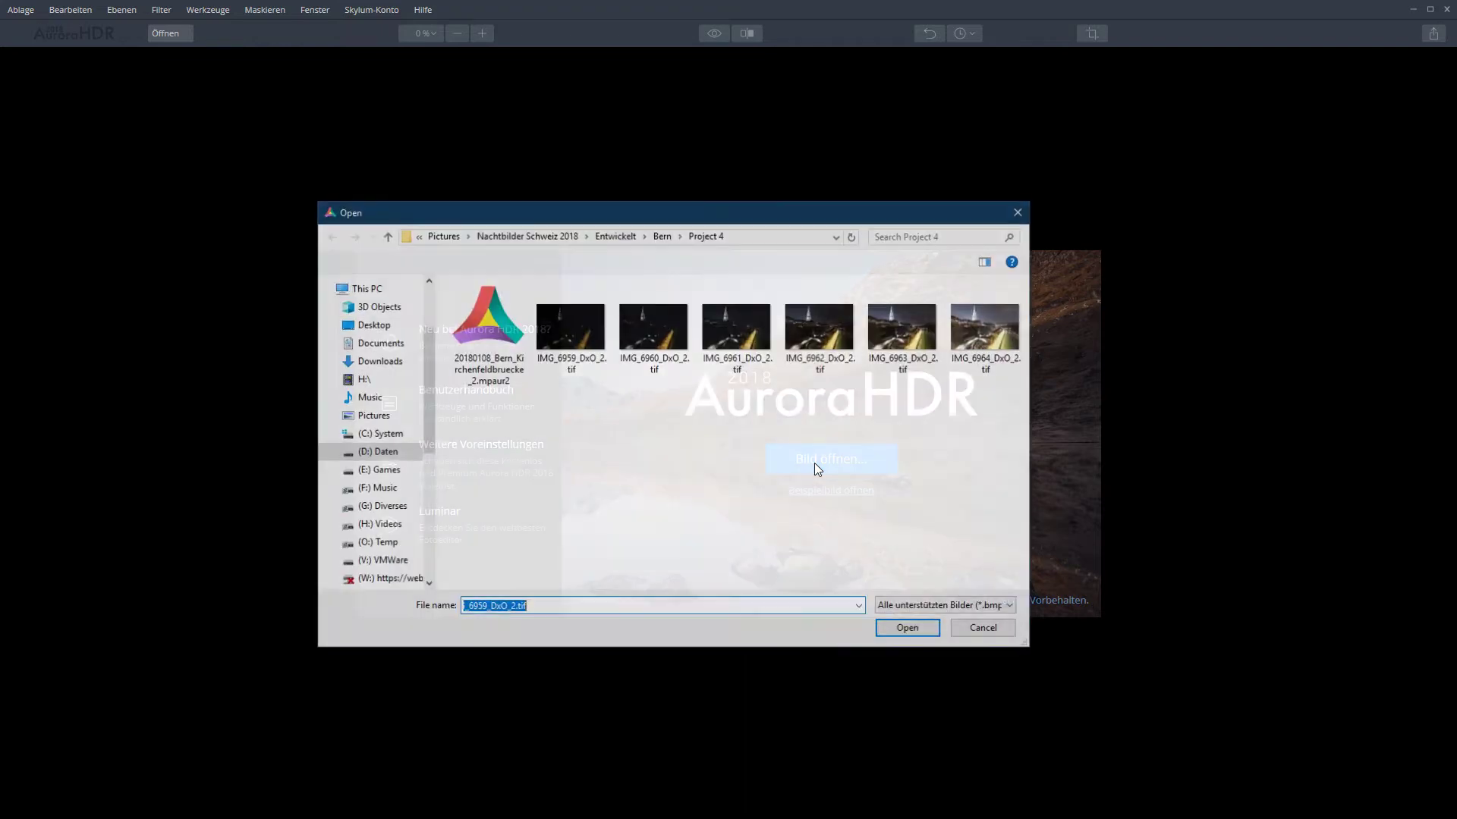
{"action": "left_click", "coordinate": [512, 322]}
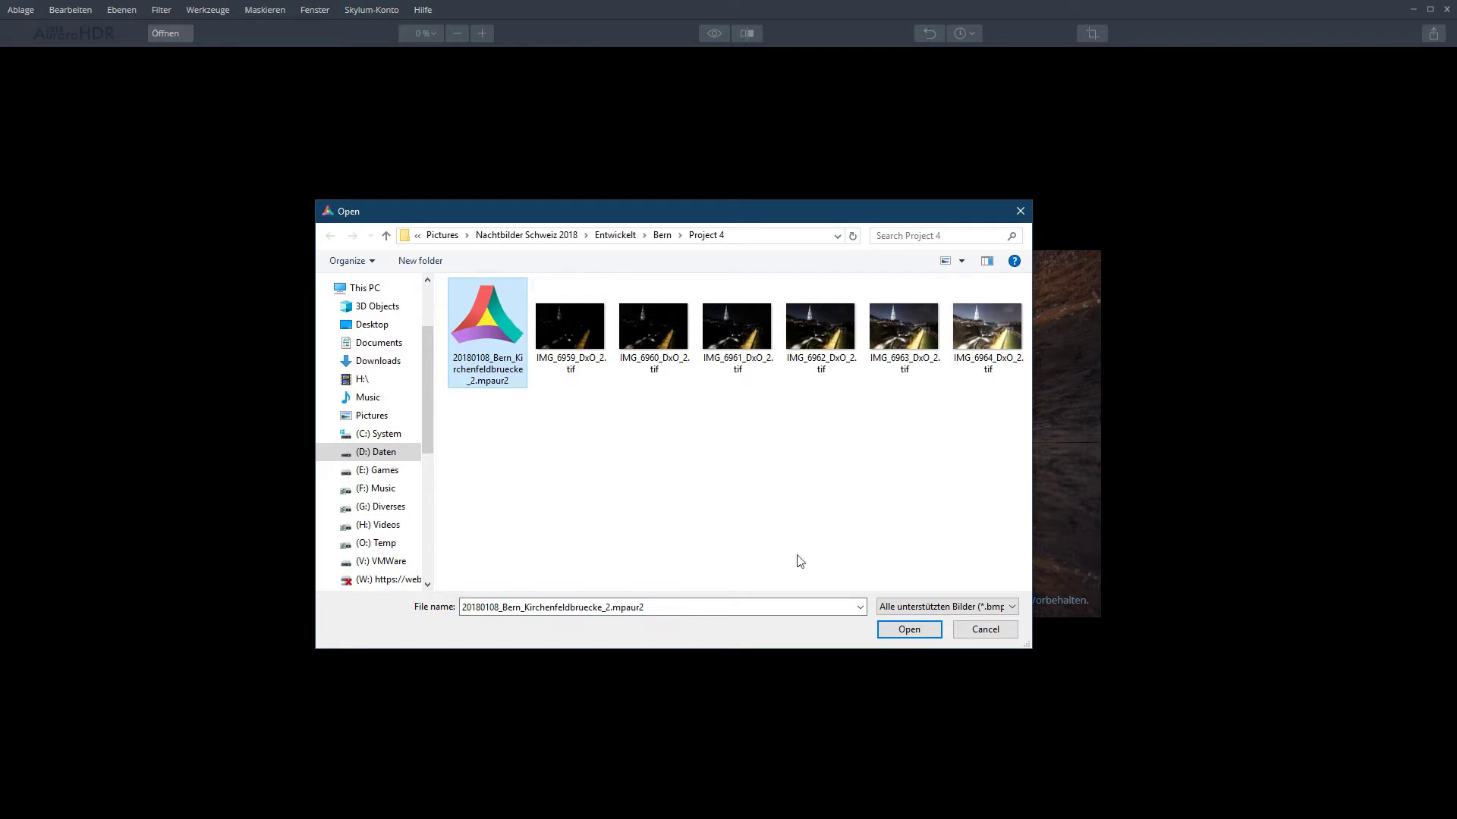
{"action": "left_click", "coordinate": [919, 630]}
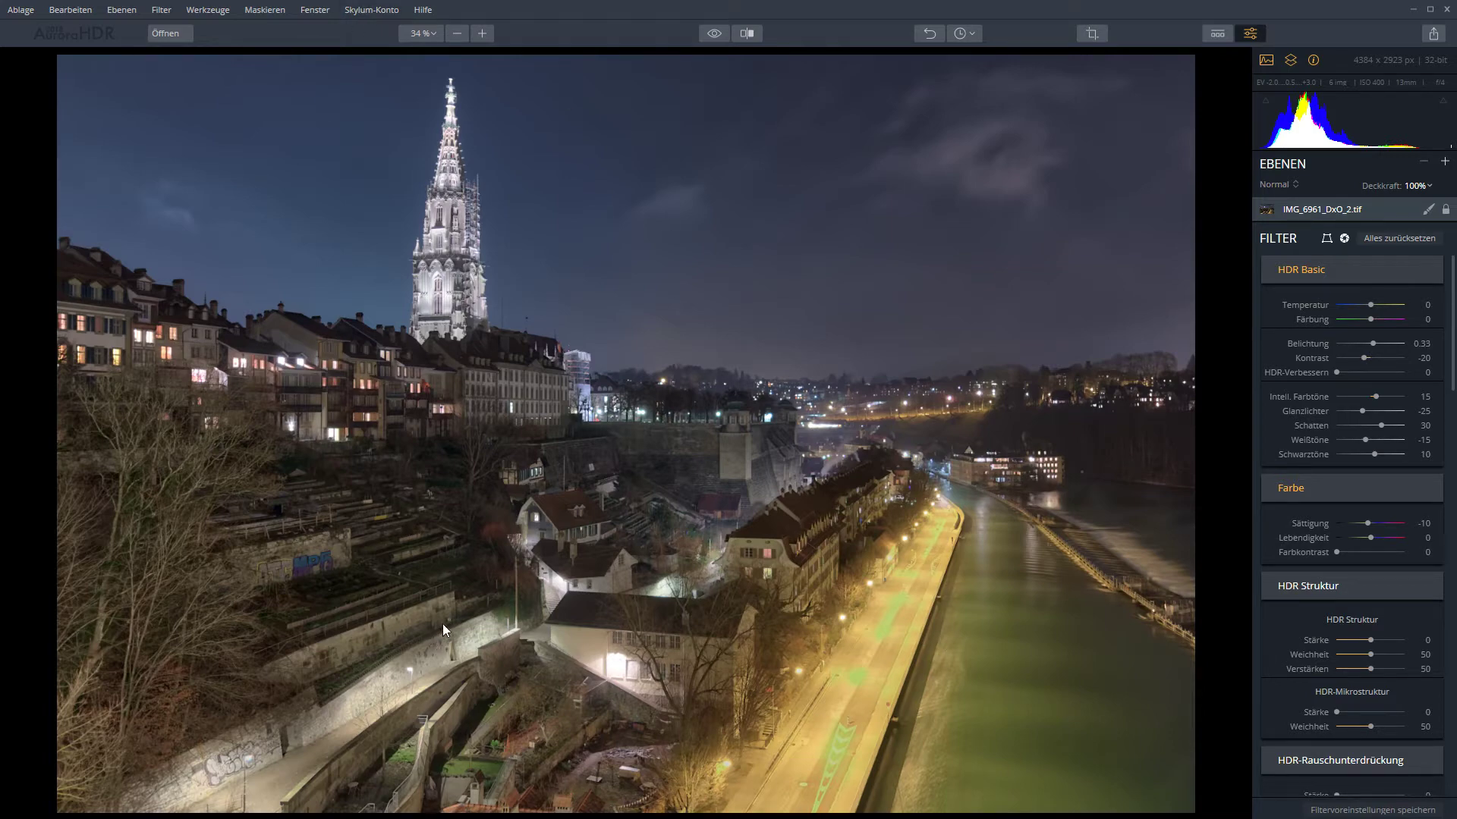
{"action": "left_click", "coordinate": [1282, 457]}
{"action": "left_click", "coordinate": [1304, 299]}
{"action": "left_click", "coordinate": [1326, 427]}
- Show the filter presets, examine the available preset categories, and hide the presets again
{"action": "left_click", "coordinate": [1218, 34]}
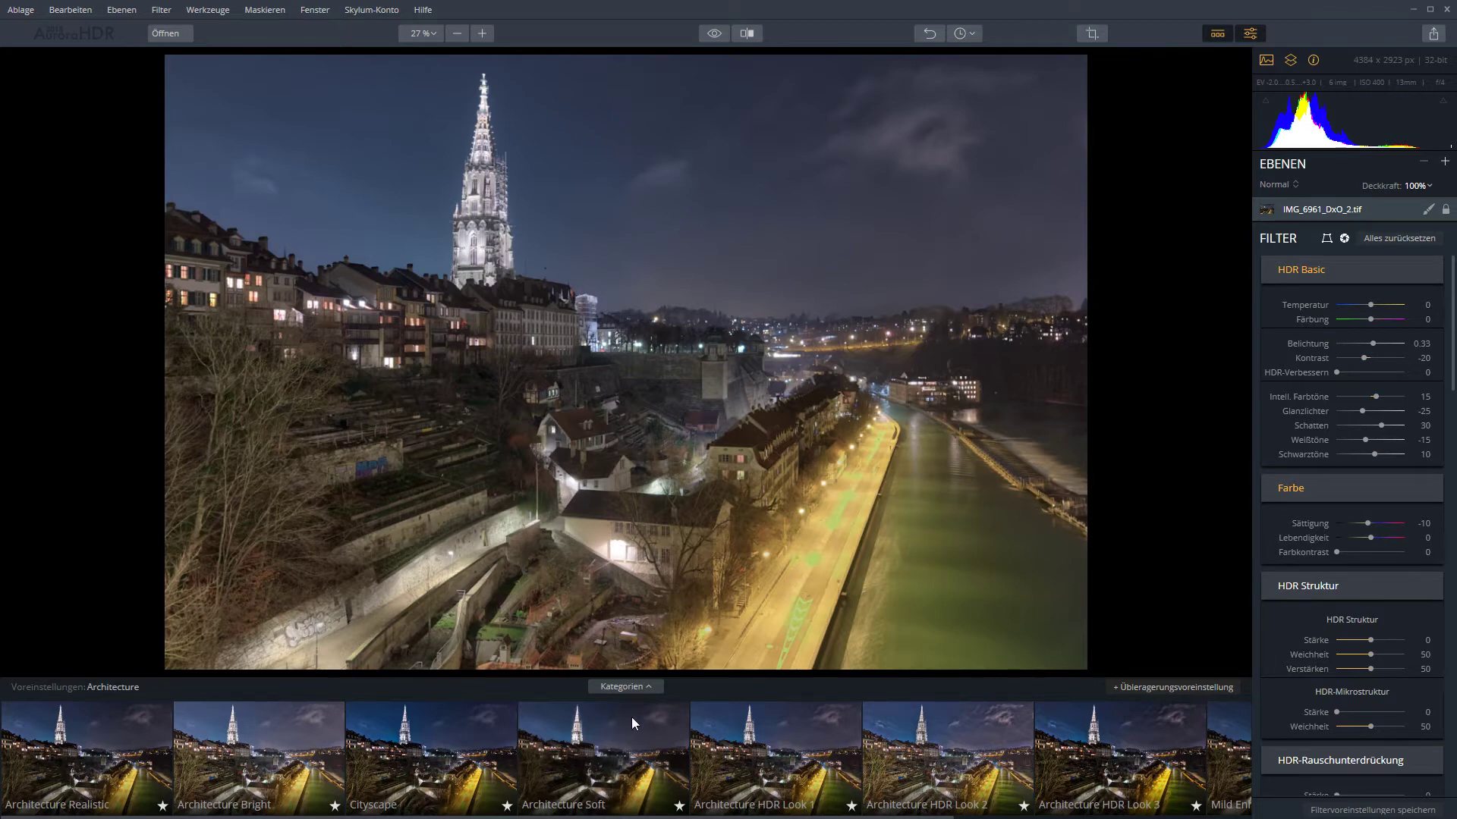
{"action": "left_click", "coordinate": [647, 688]}
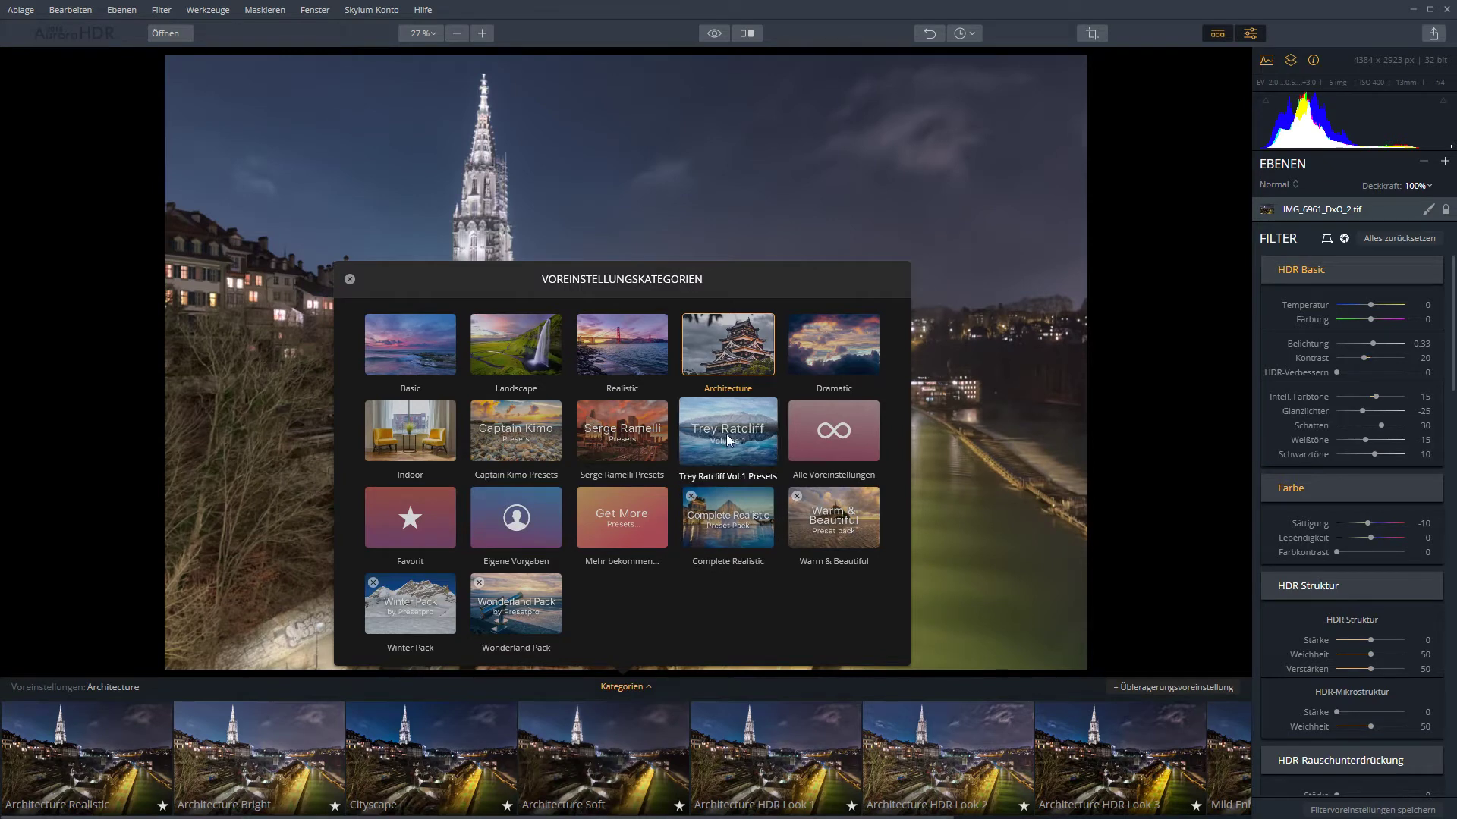
{"action": "left_click", "coordinate": [648, 682]}
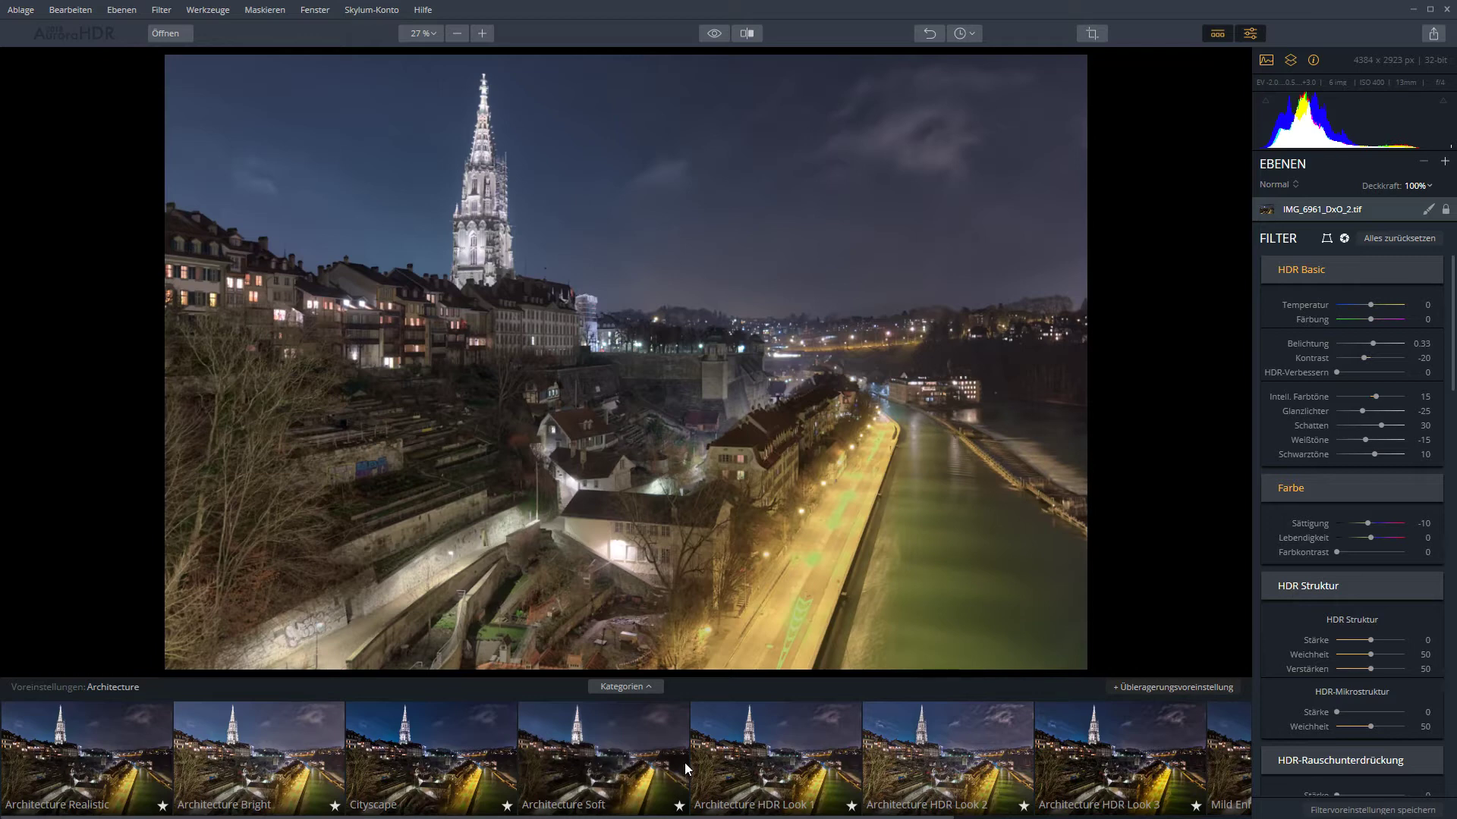
{"action": "left_click", "coordinate": [1218, 34]}
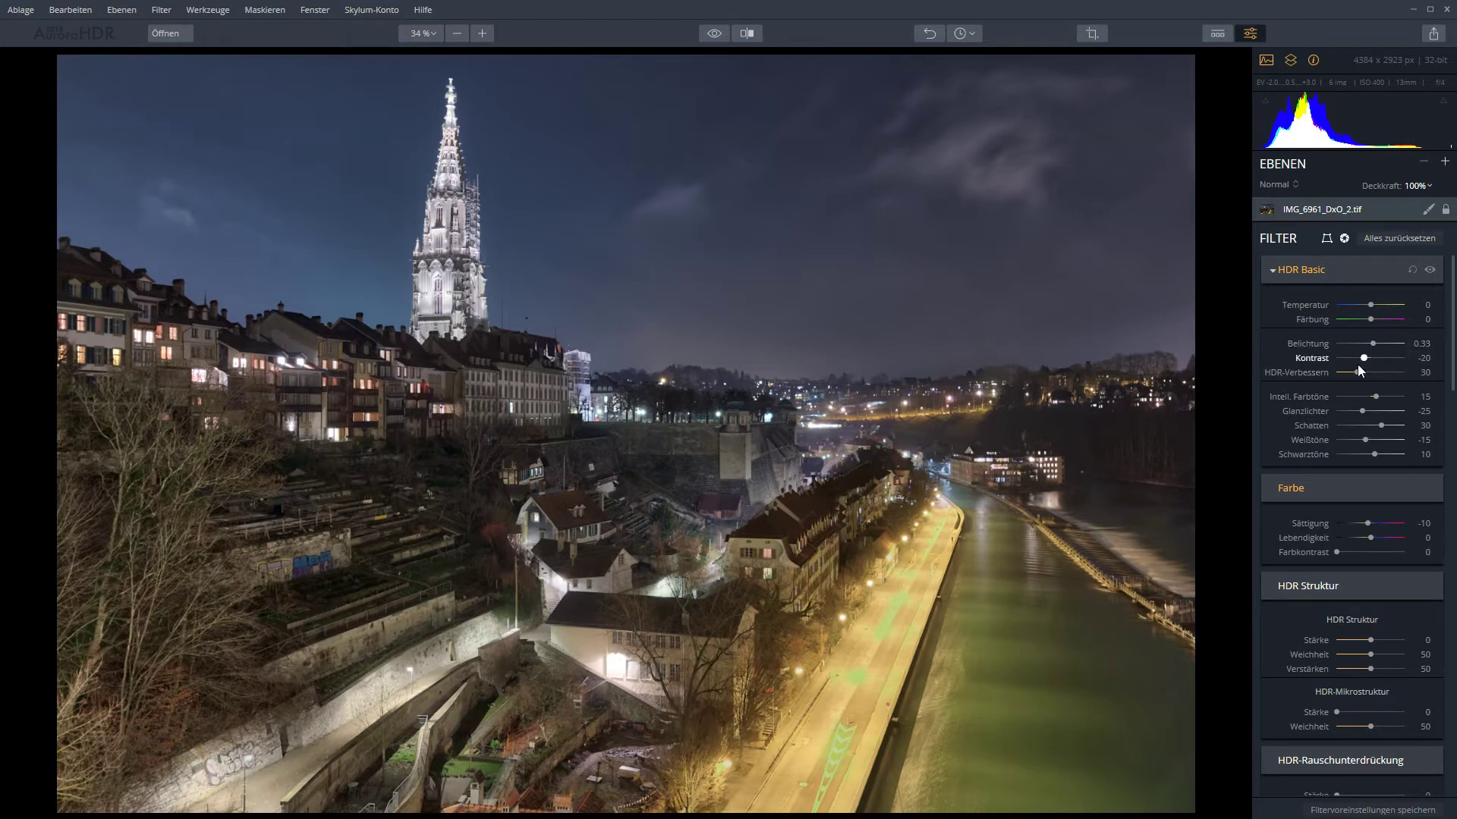
- Try HDR-Verbessern in the HDR Basic filter at 100 and settle it at 30
{"action": "left_click_drag", "start_coordinate": [1359, 373], "coordinate": [1410, 376]}
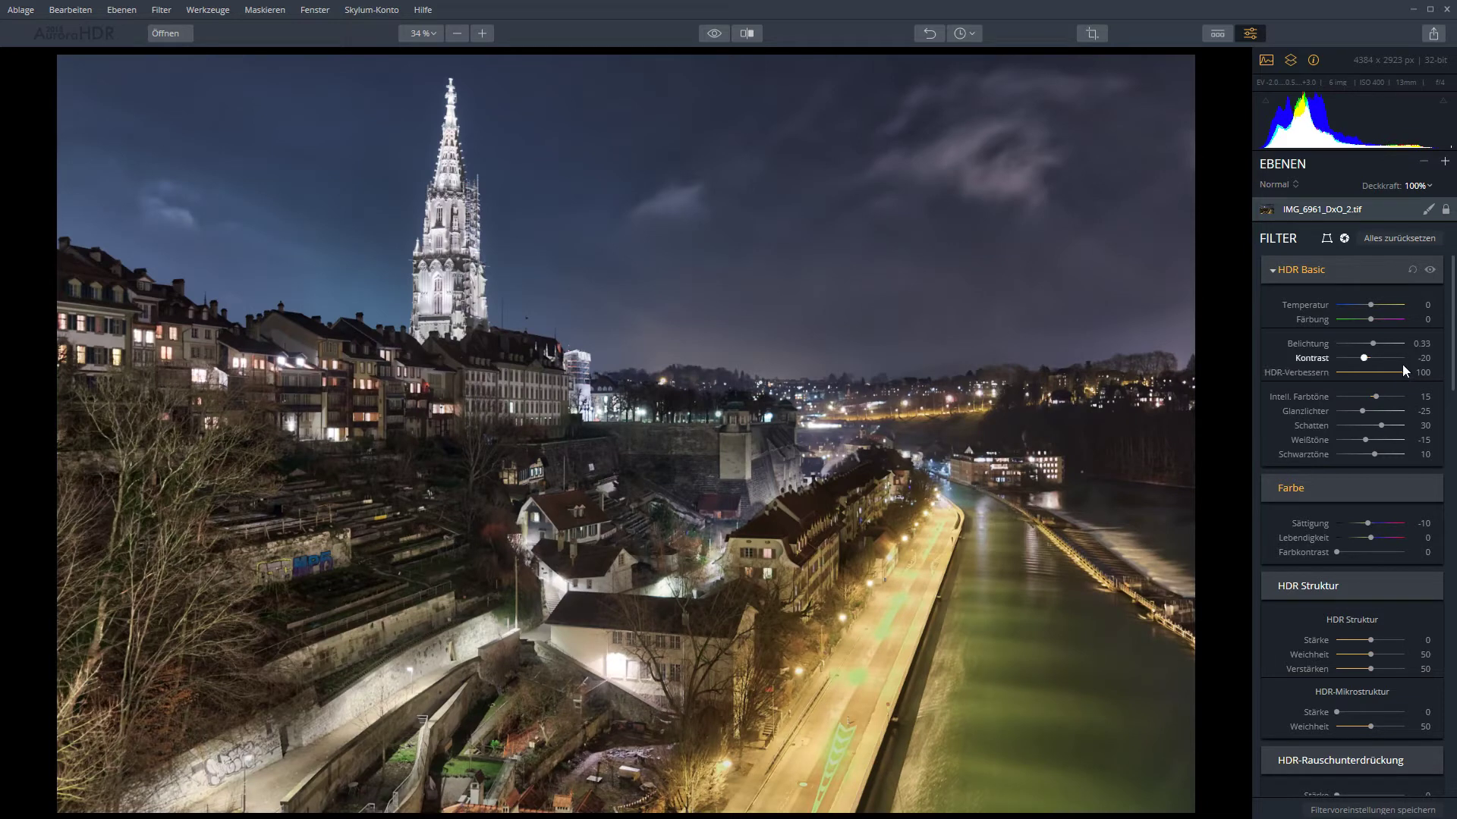
{"action": "left_click_drag", "start_coordinate": [1405, 375], "coordinate": [1357, 382]}
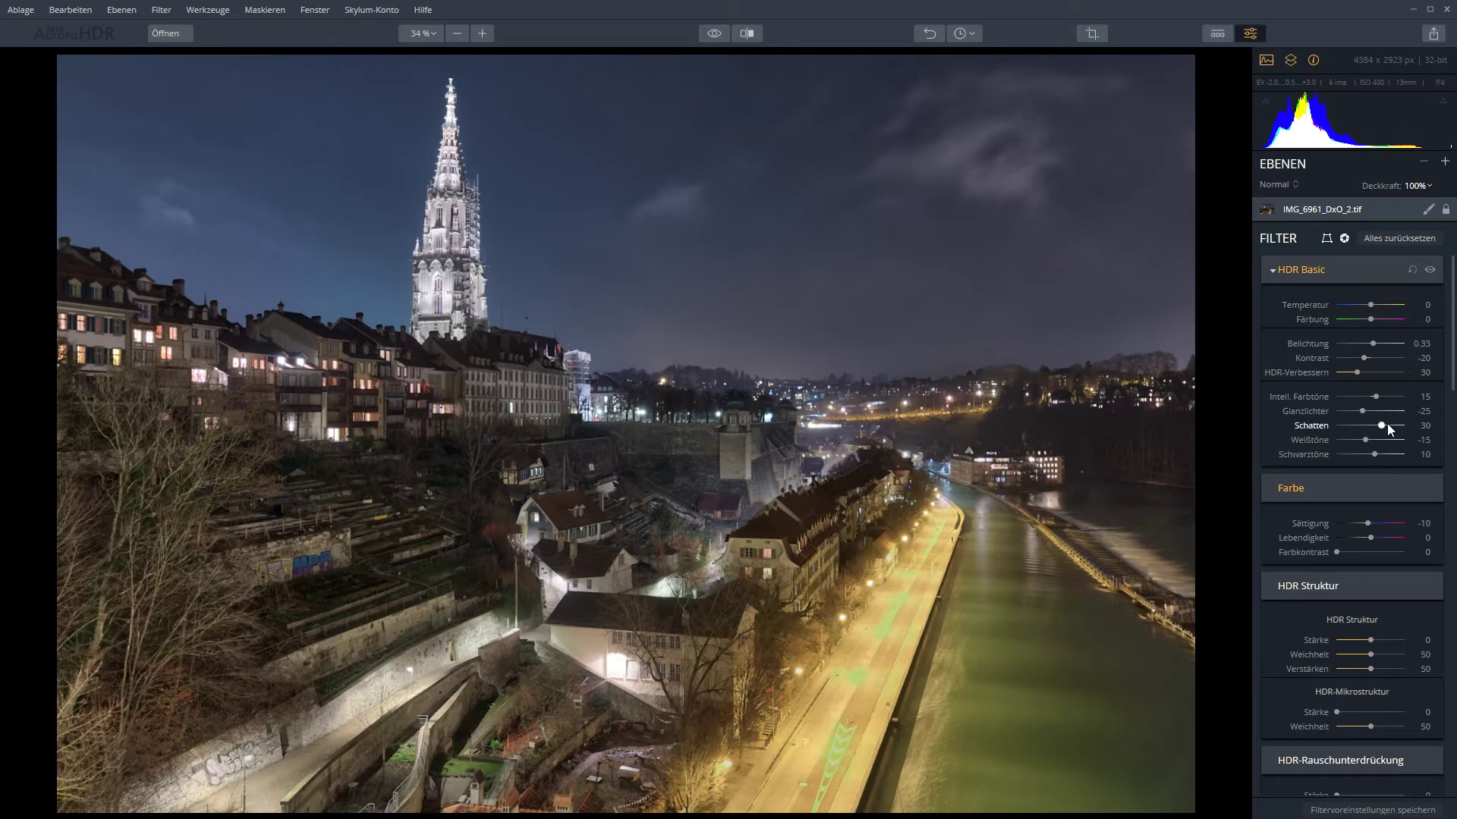
- Test the strength of the Strahldichte im Bild filter at 0 and about 99, and set it back to 20
{"action": "scroll", "coordinate": [1385, 421], "scroll_direction": "down", "scroll_amount": 3}
{"action": "scroll", "coordinate": [1383, 410], "scroll_direction": "down", "scroll_amount": 2}
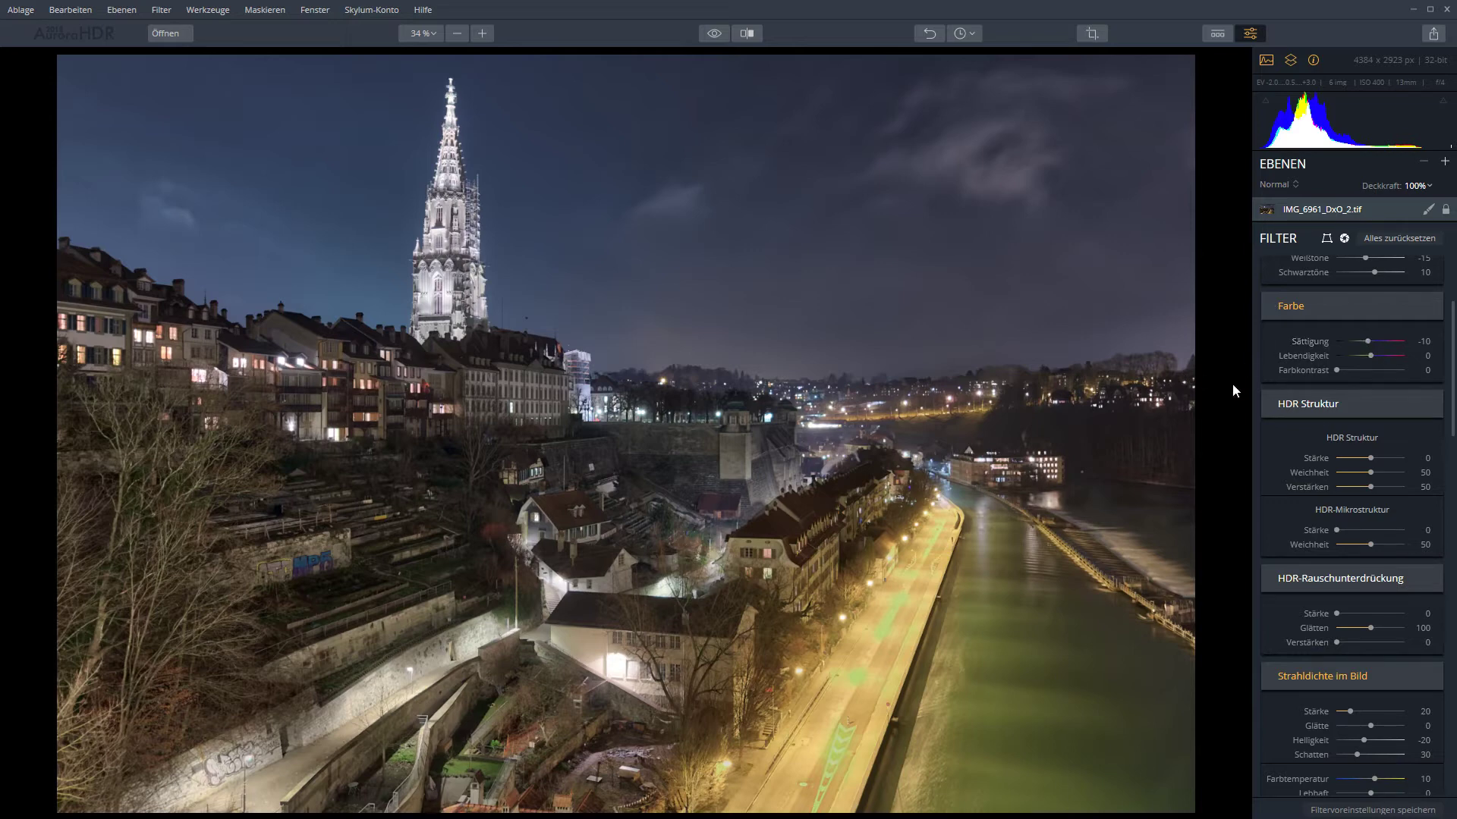
{"action": "scroll", "coordinate": [1326, 413], "scroll_direction": "down", "scroll_amount": 1}
{"action": "scroll", "coordinate": [1326, 413], "scroll_direction": "up", "scroll_amount": 1}
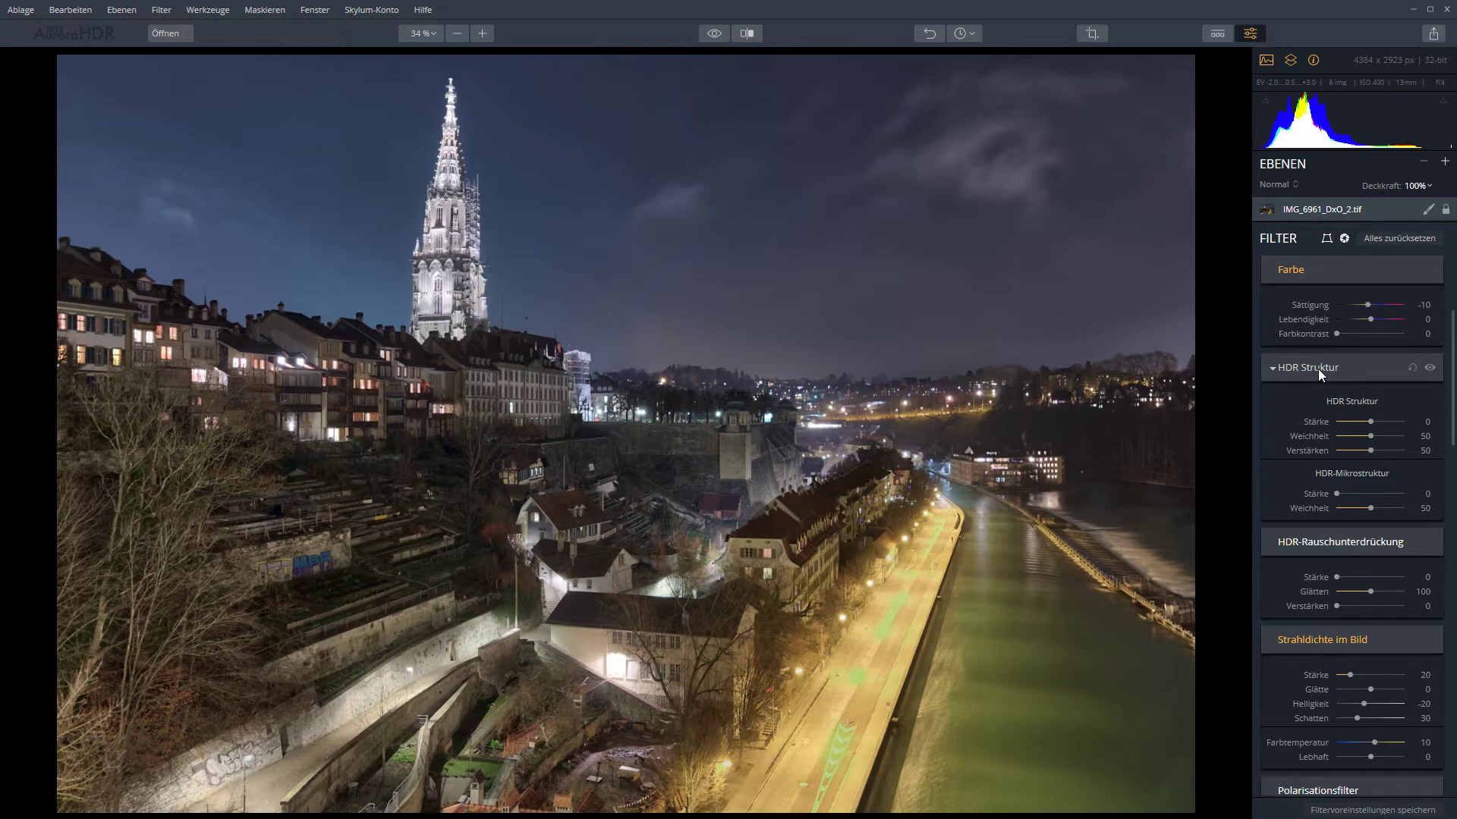
{"action": "scroll", "coordinate": [1318, 369], "scroll_direction": "down", "scroll_amount": 5}
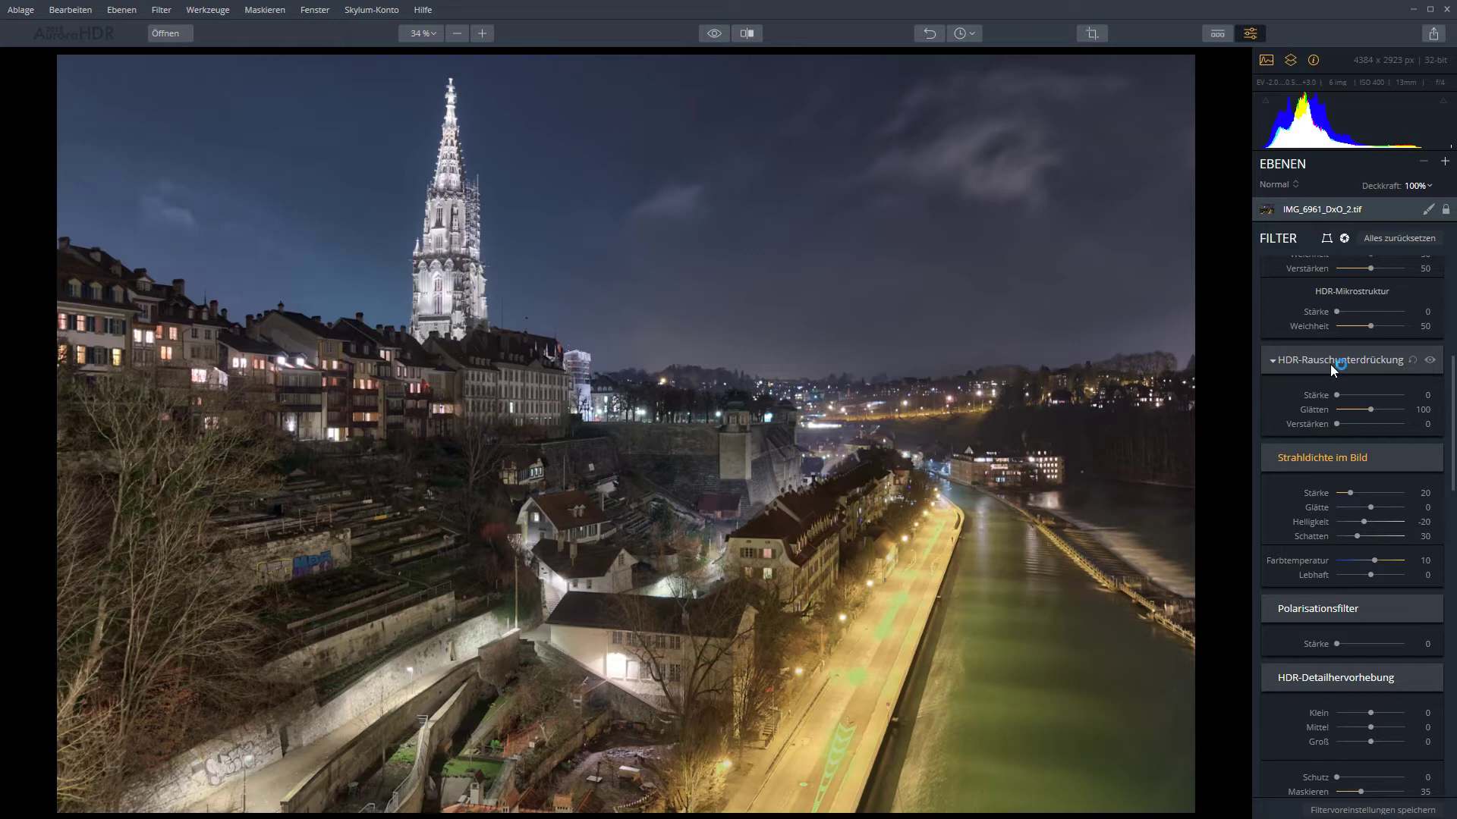
{"action": "scroll", "coordinate": [1330, 364], "scroll_direction": "down", "scroll_amount": 2}
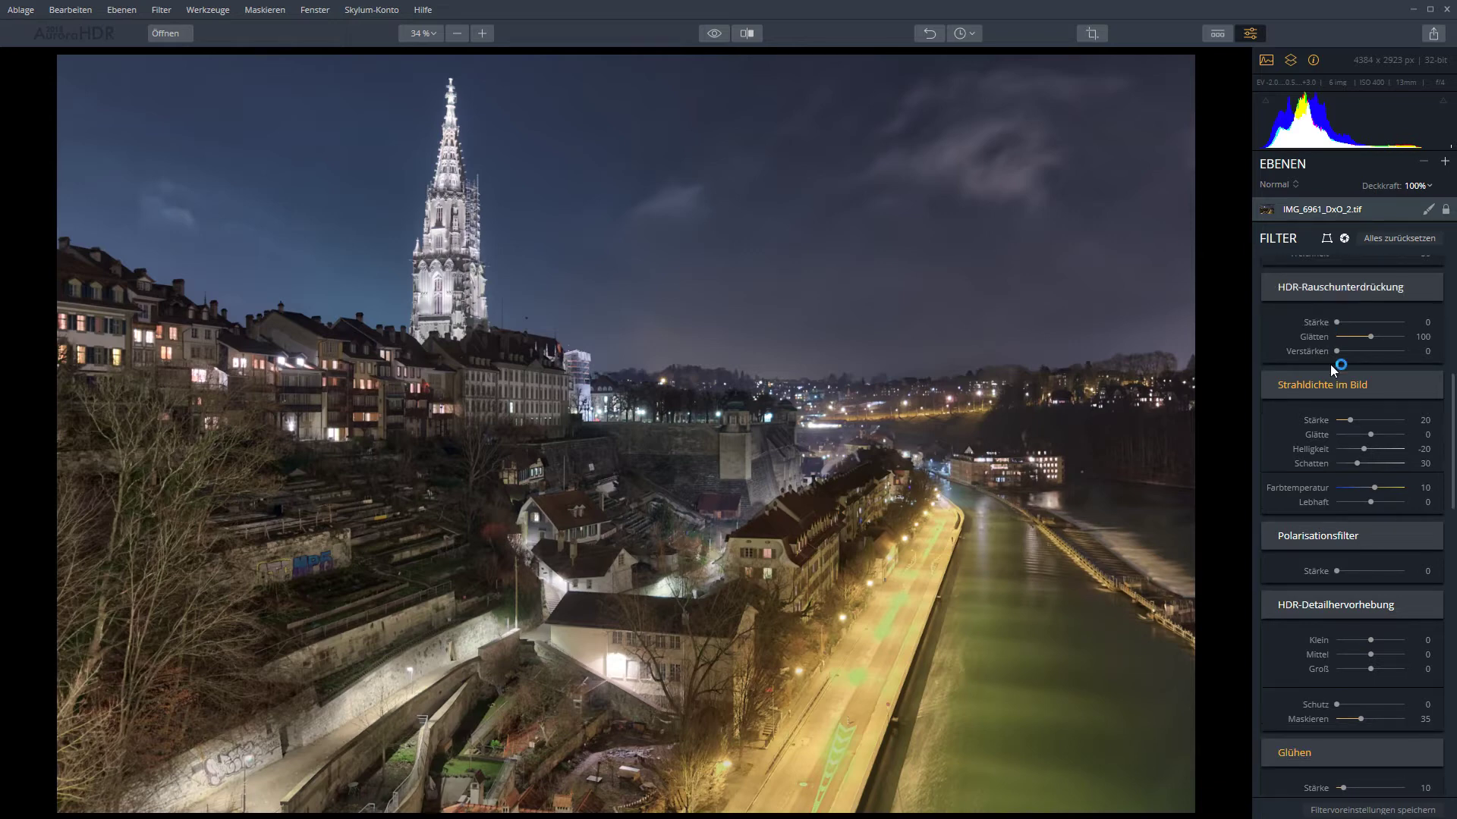
{"action": "scroll", "coordinate": [1333, 369], "scroll_direction": "down", "scroll_amount": 1}
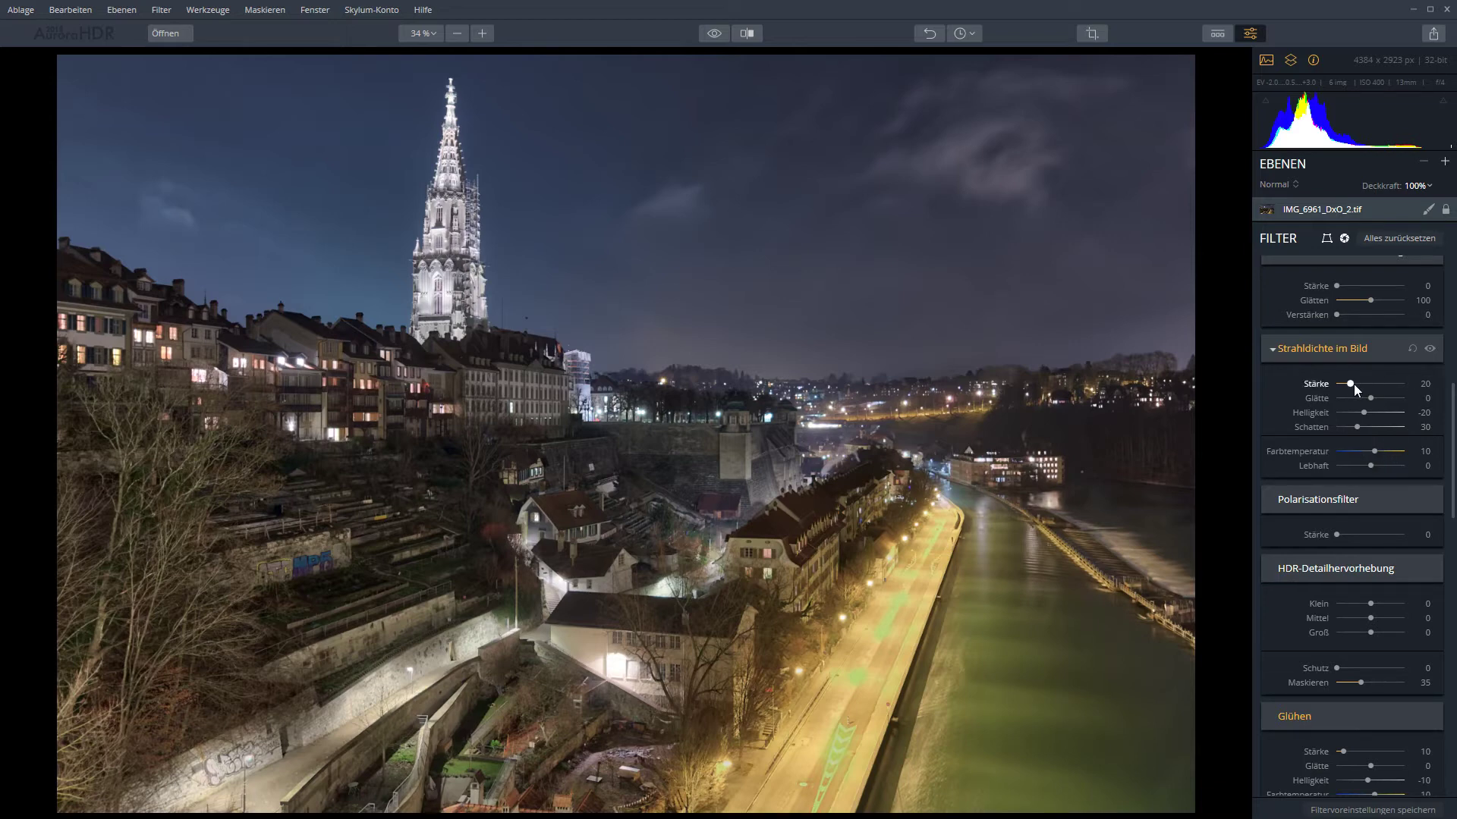
{"action": "left_click_drag", "start_coordinate": [1354, 384], "coordinate": [1322, 365]}
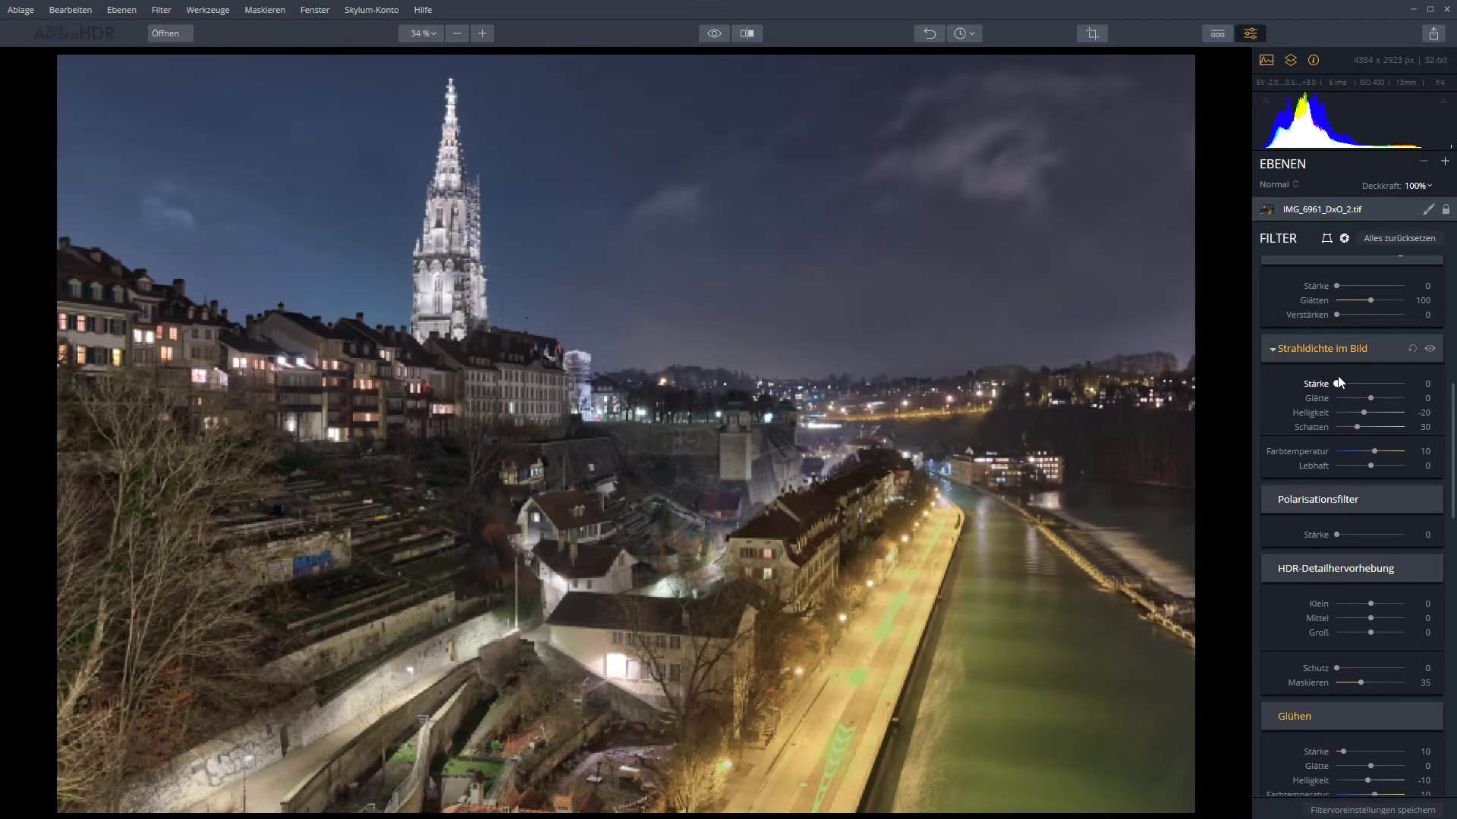
{"action": "left_click_drag", "start_coordinate": [1342, 383], "coordinate": [1400, 377]}
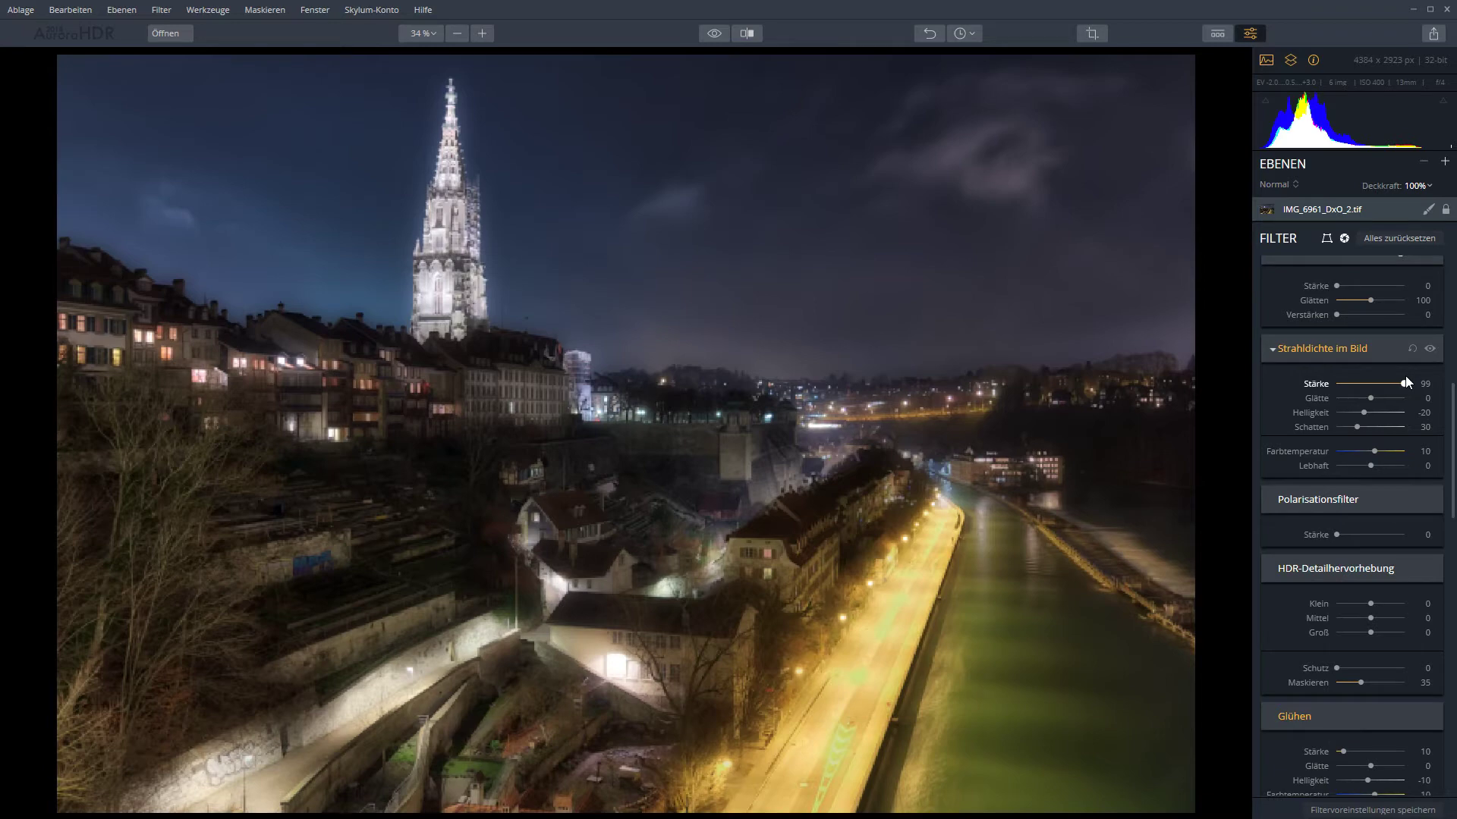
{"action": "left_click_drag", "start_coordinate": [1405, 383], "coordinate": [1373, 375]}
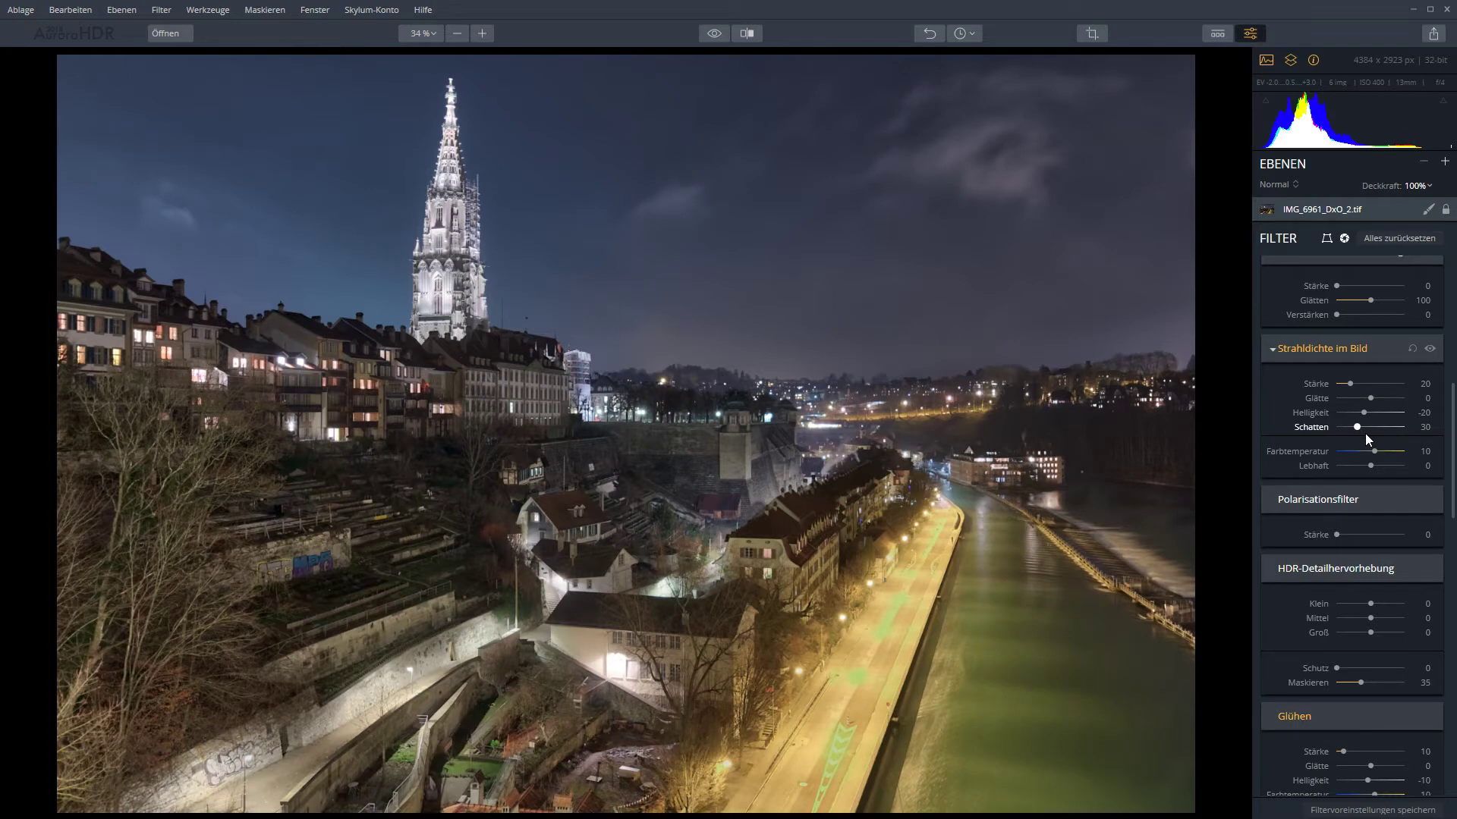
- Test the Glühen filter's strength at about 91 and set it back to 10
{"action": "scroll", "coordinate": [1450, 551], "scroll_direction": "down", "scroll_amount": 2}
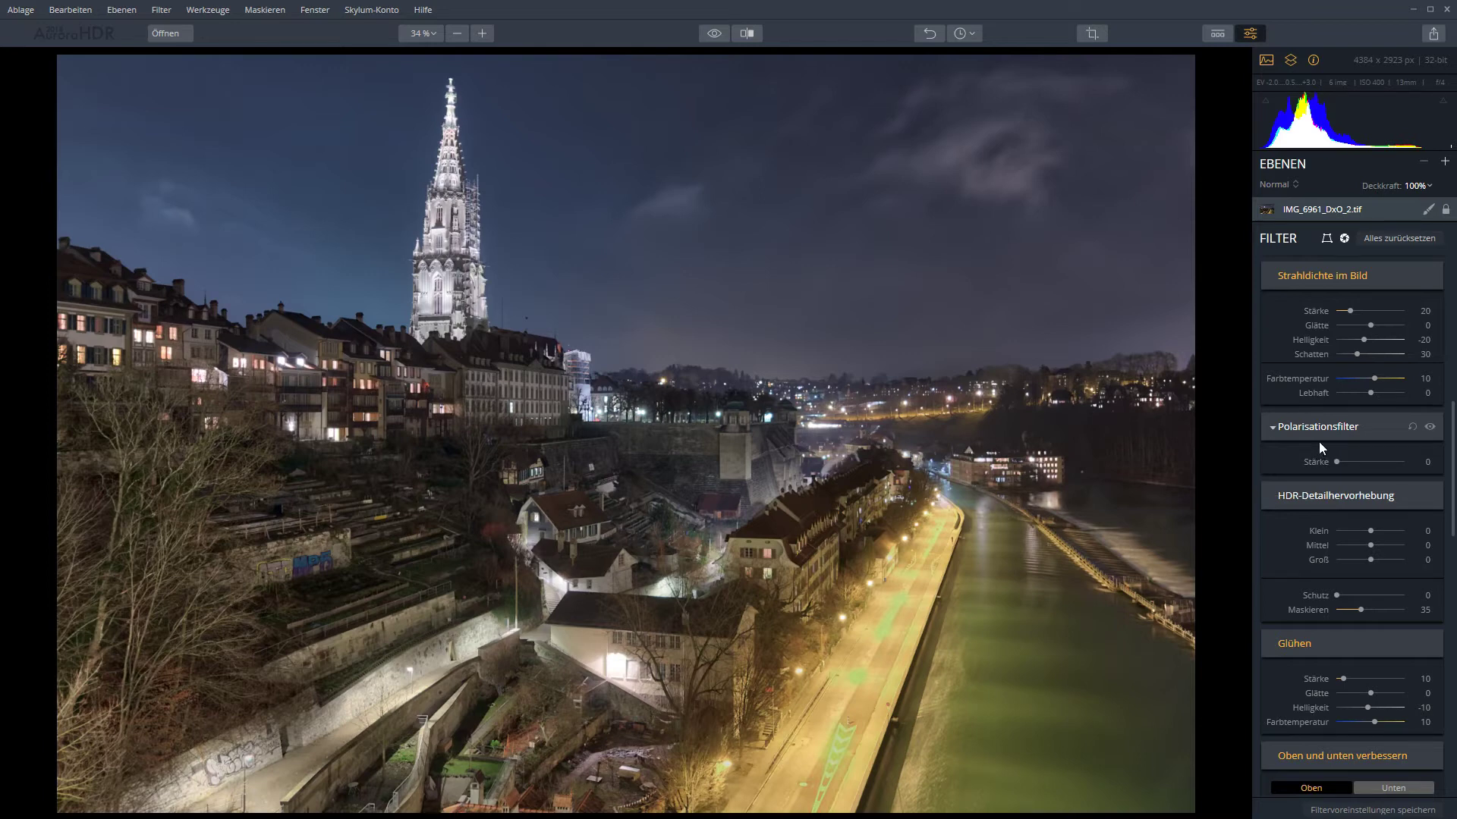
{"action": "scroll", "coordinate": [1354, 519], "scroll_direction": "down", "scroll_amount": 2}
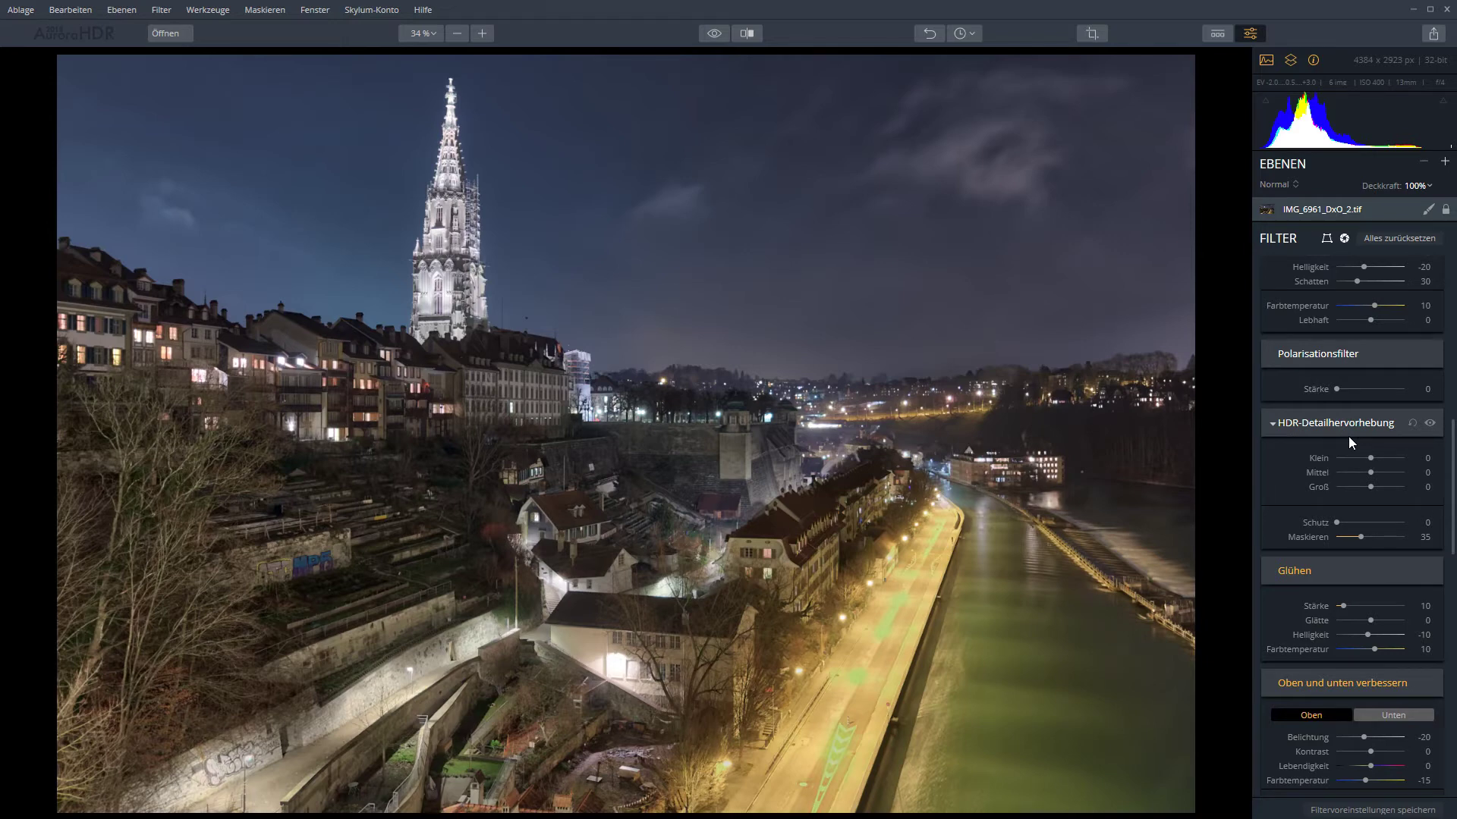
{"action": "scroll", "coordinate": [1349, 493], "scroll_direction": "down", "scroll_amount": 3}
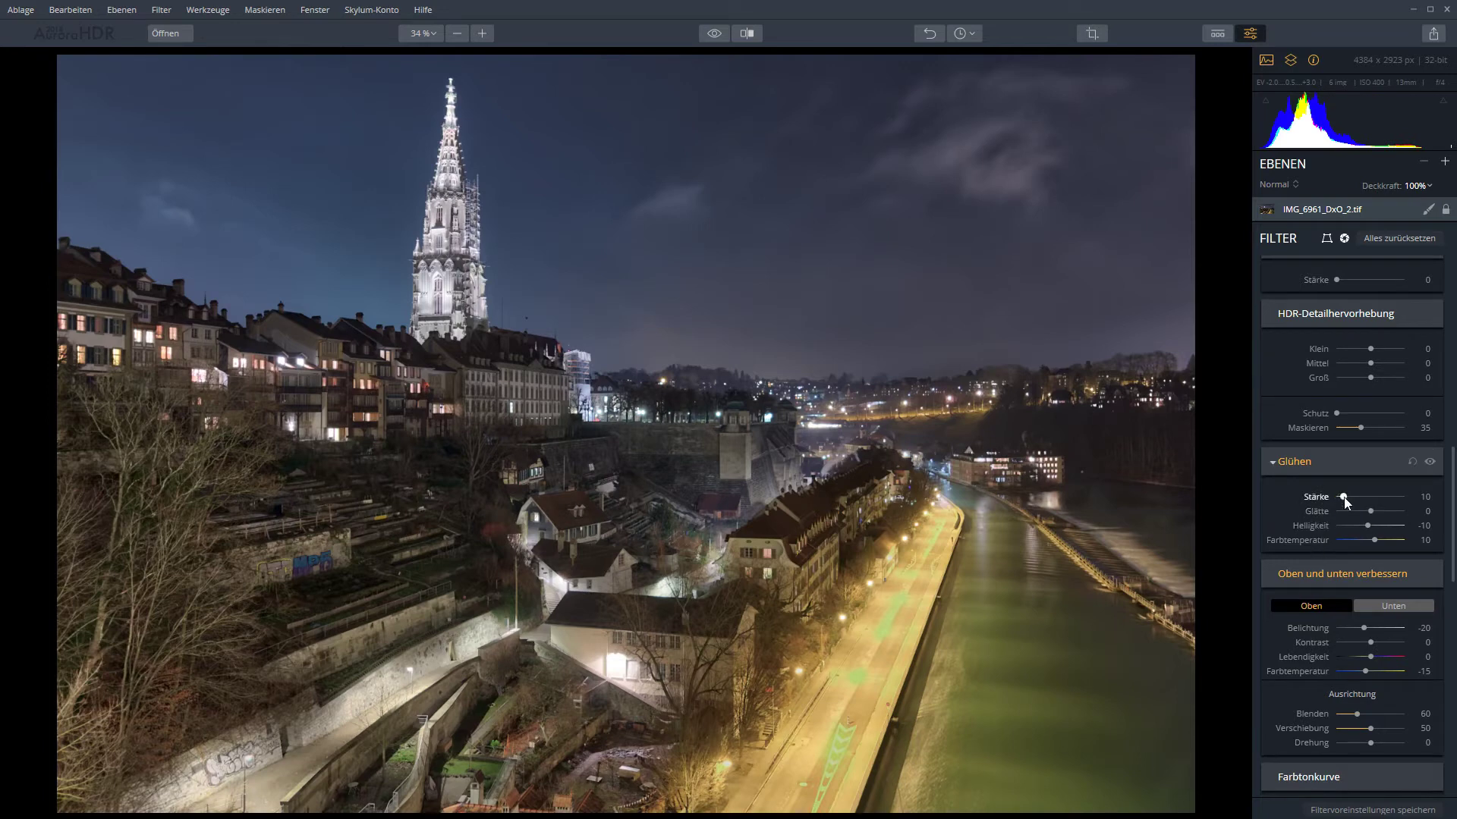
{"action": "left_click_drag", "start_coordinate": [1344, 497], "coordinate": [1399, 499]}
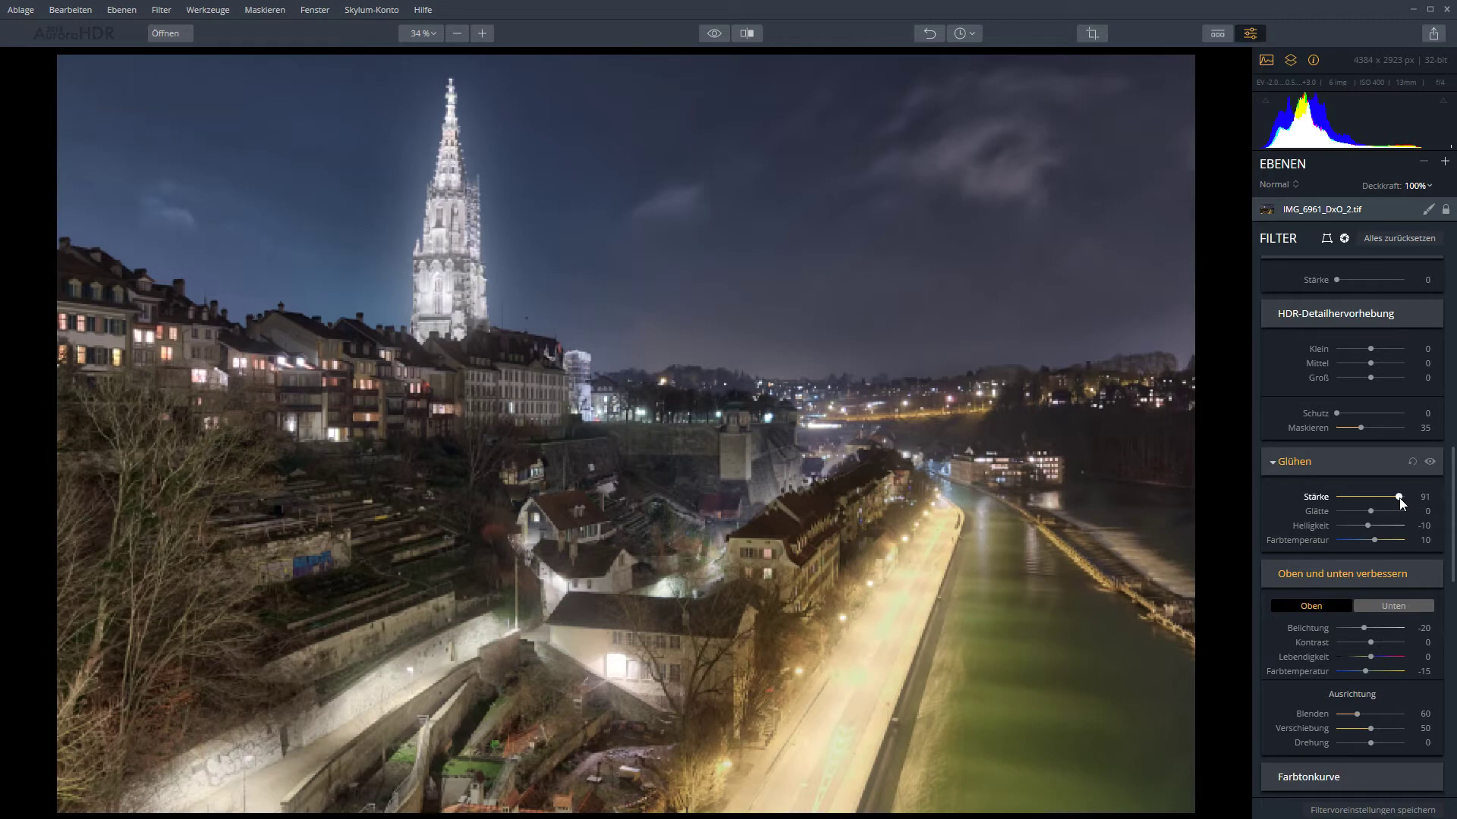
{"action": "left_click_drag", "start_coordinate": [1370, 498], "coordinate": [1340, 493]}
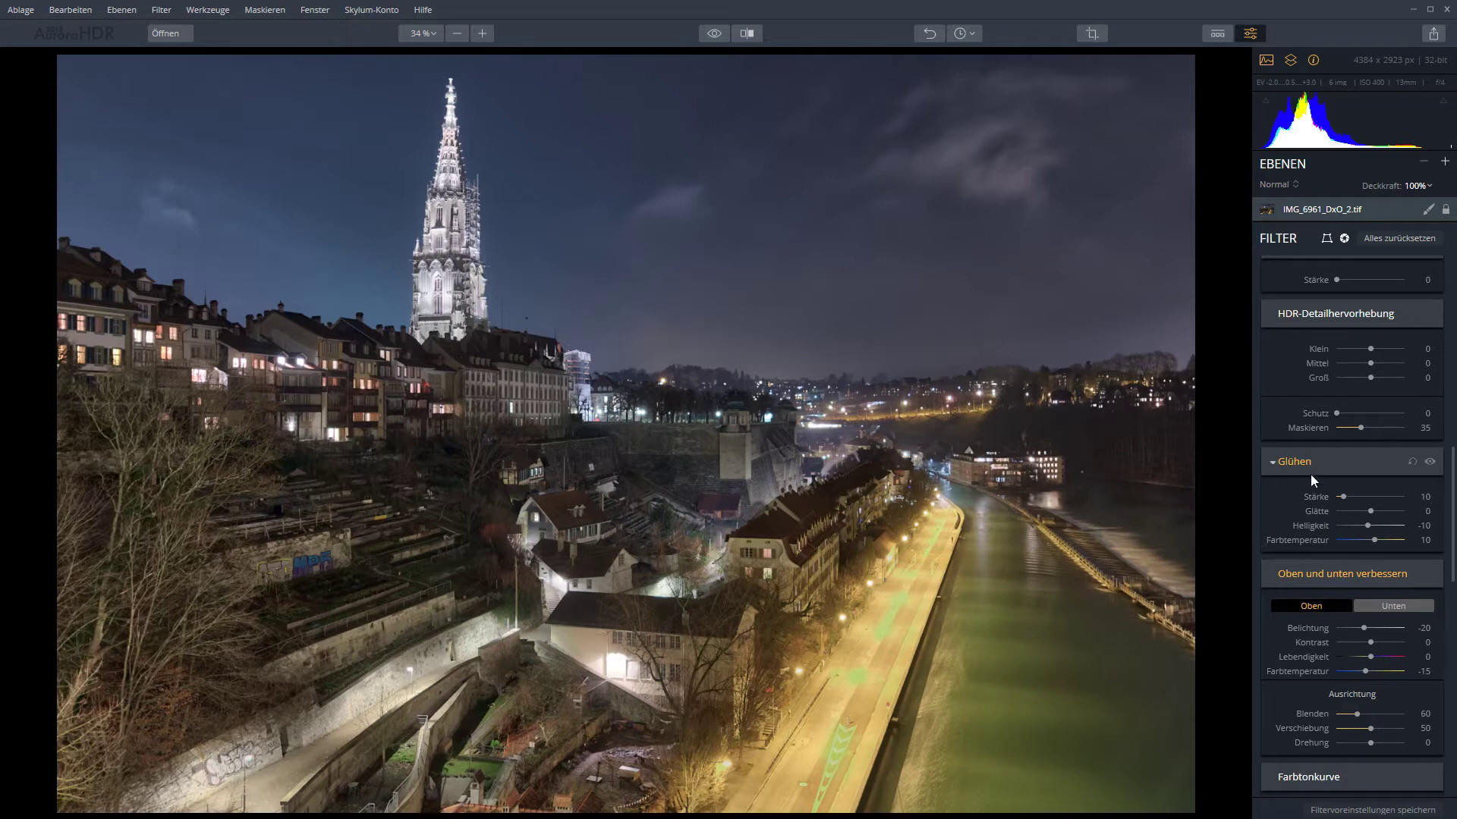
- Examine the Unten settings of the Oben und unten verbessern filter and return to its Oben settings
{"action": "scroll", "coordinate": [1312, 459], "scroll_direction": "down", "scroll_amount": 2}
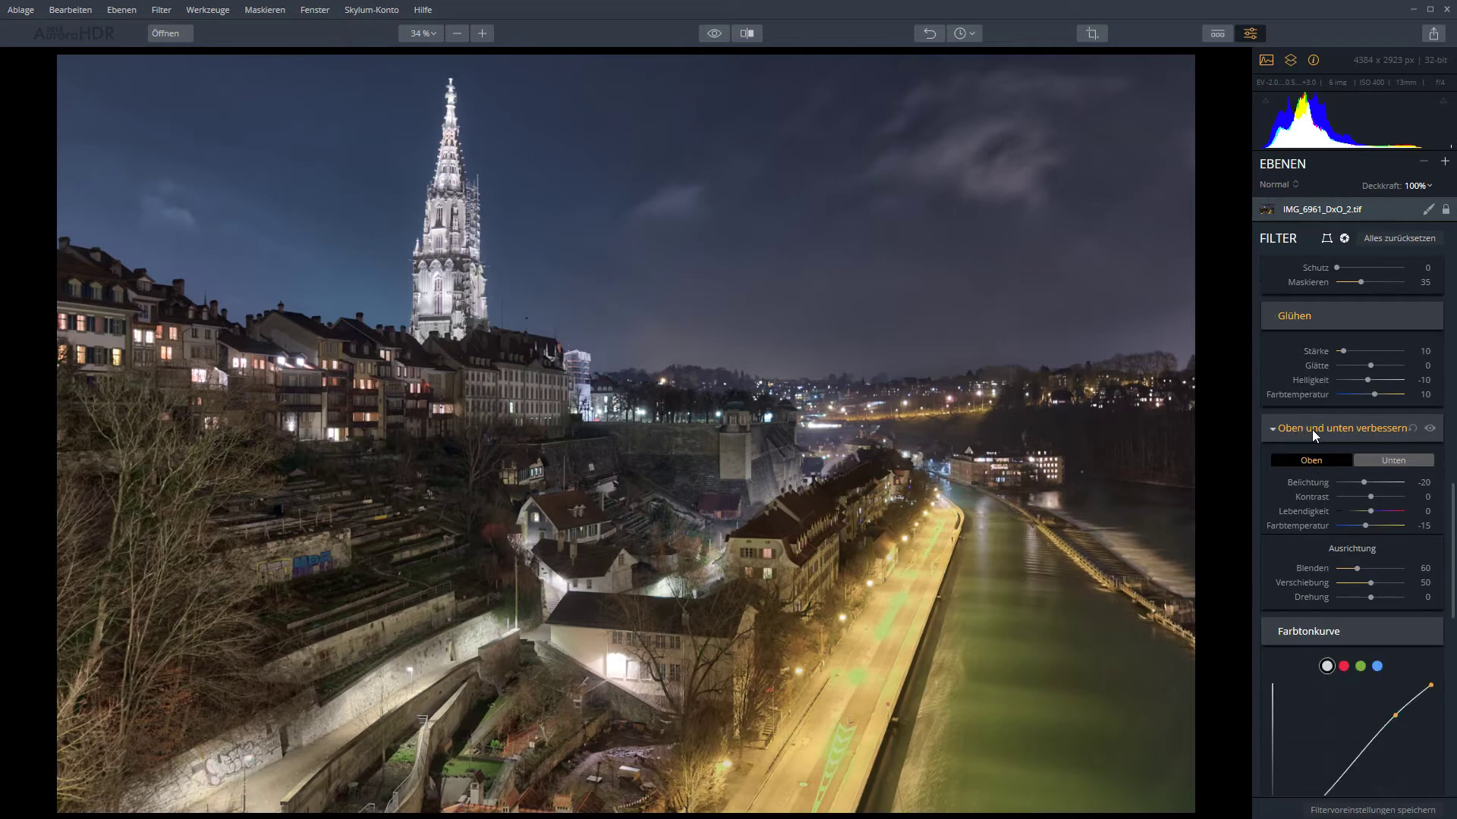
{"action": "scroll", "coordinate": [1313, 429], "scroll_direction": "down", "scroll_amount": 1}
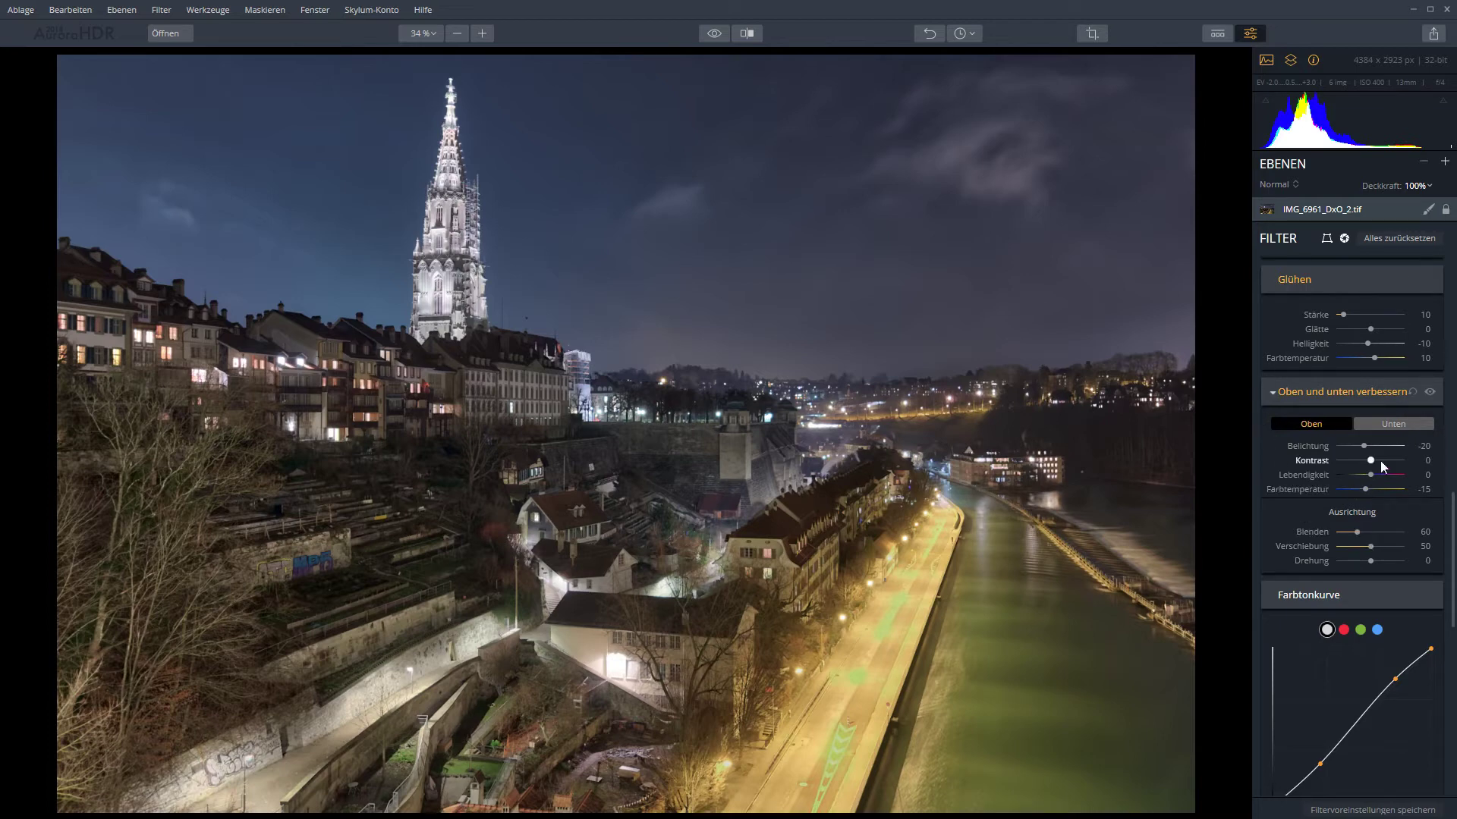
{"action": "left_click", "coordinate": [1393, 425]}
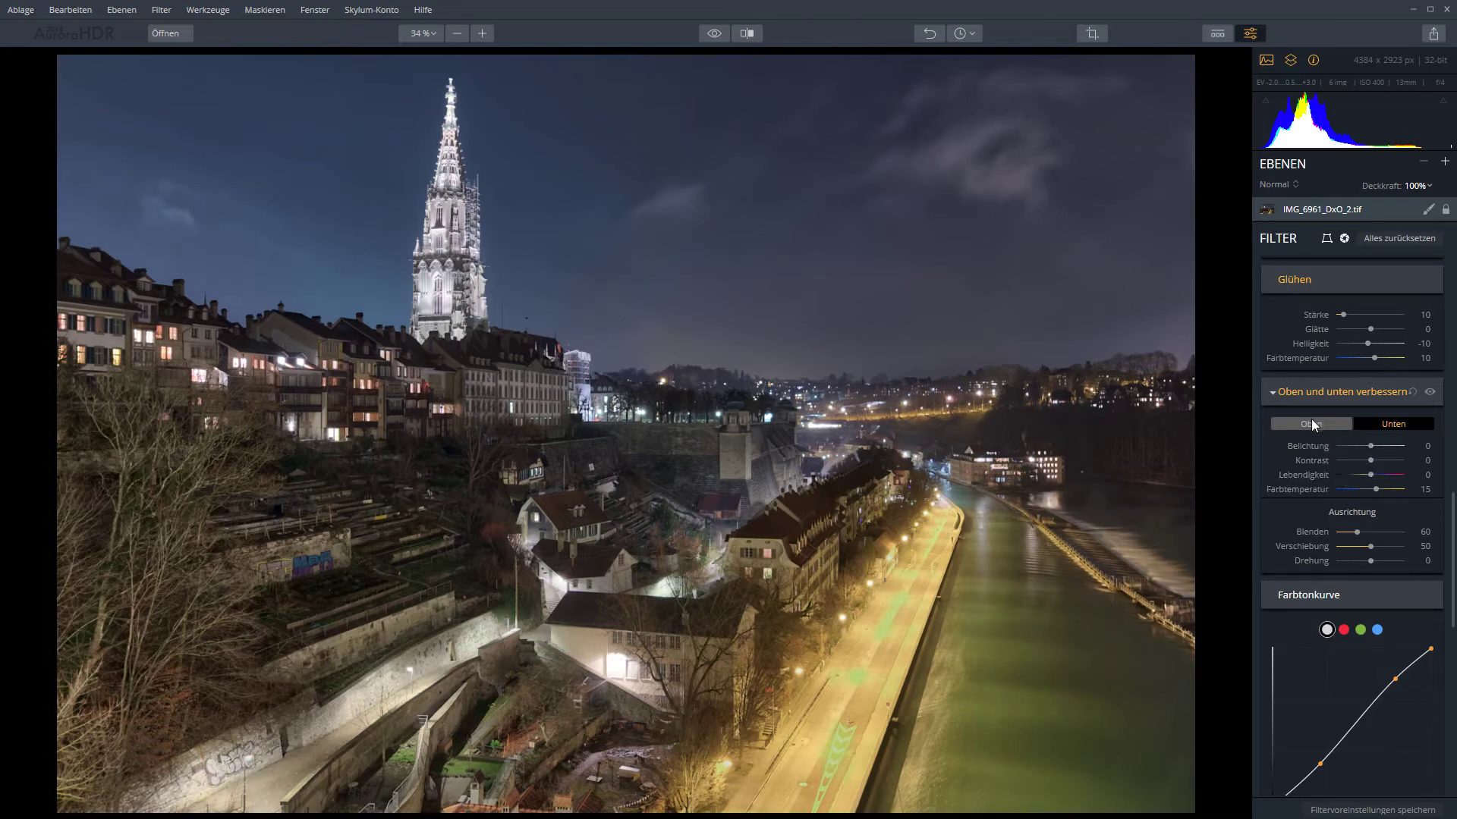
{"action": "left_click", "coordinate": [1371, 424]}
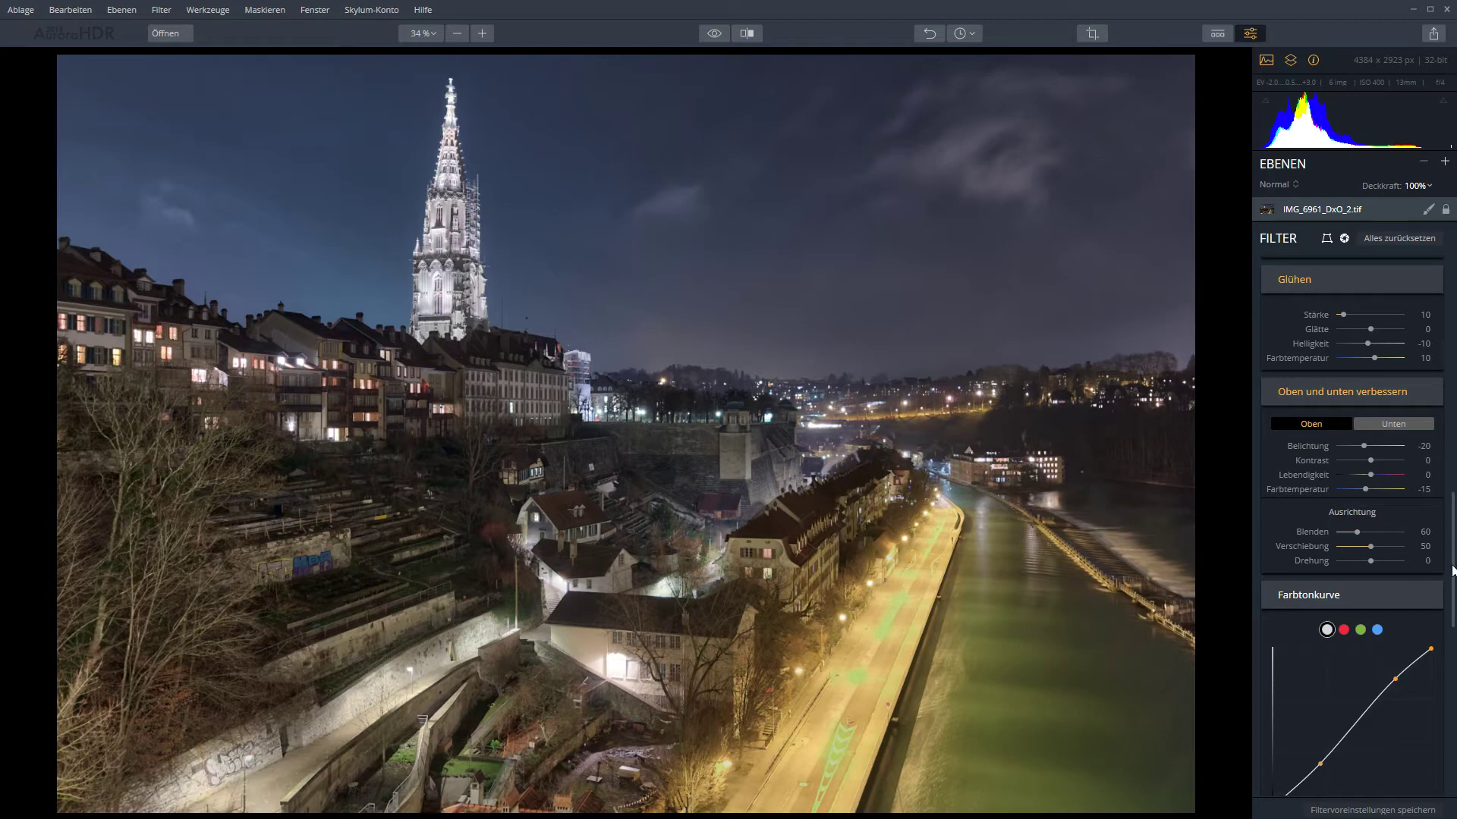
- Examine the settings of the Farbtonkurve, HSL, Farbtöne, Abwedeln & Nachbelichten and Vignettierung filters
{"action": "left_click_drag", "start_coordinate": [1453, 557], "coordinate": [1453, 600]}
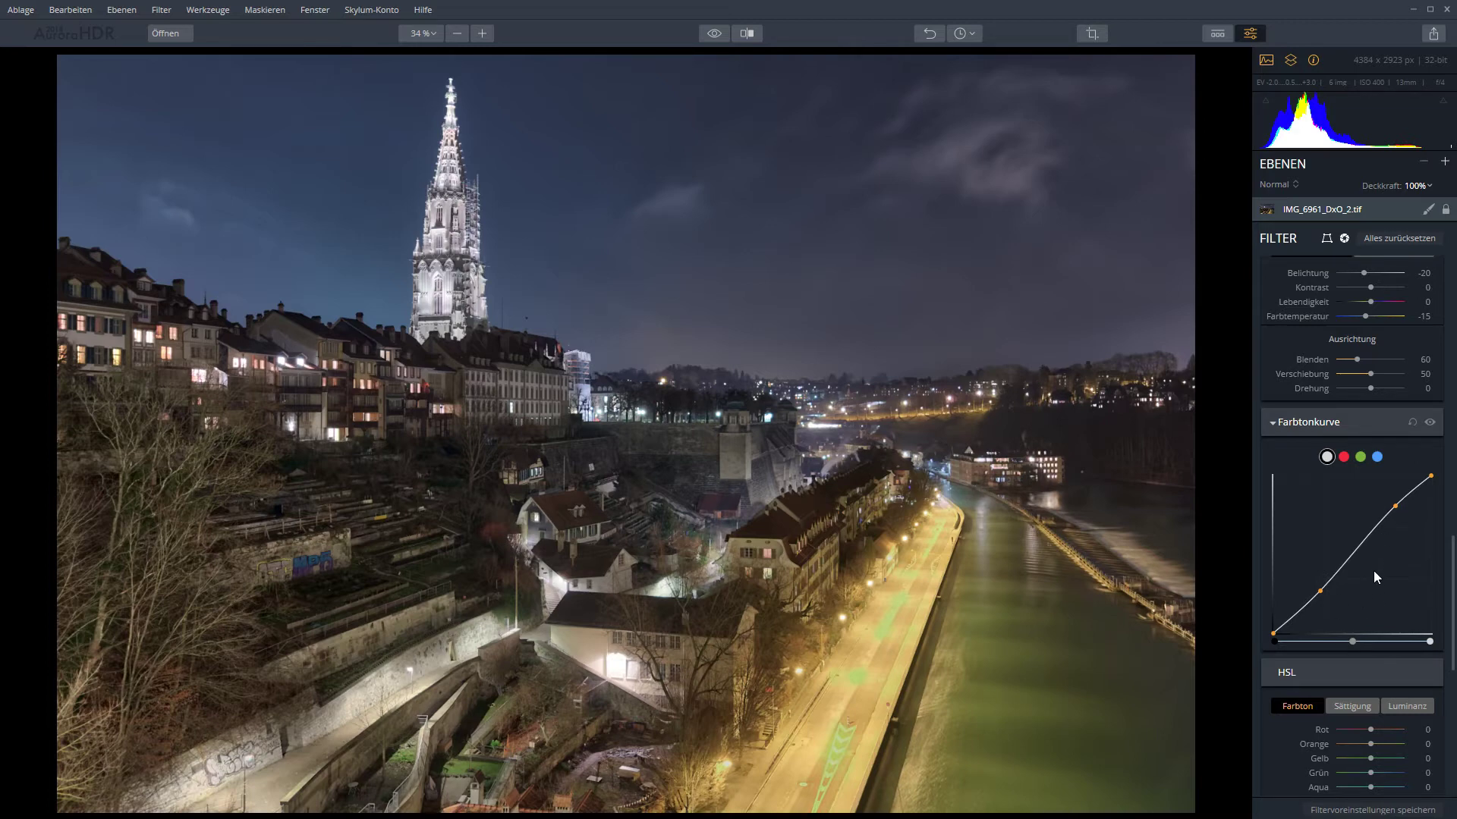
{"action": "left_click", "coordinate": [1395, 506]}
{"action": "scroll", "coordinate": [1450, 596], "scroll_direction": "down", "scroll_amount": 1}
{"action": "scroll", "coordinate": [1426, 577], "scroll_direction": "down", "scroll_amount": 5}
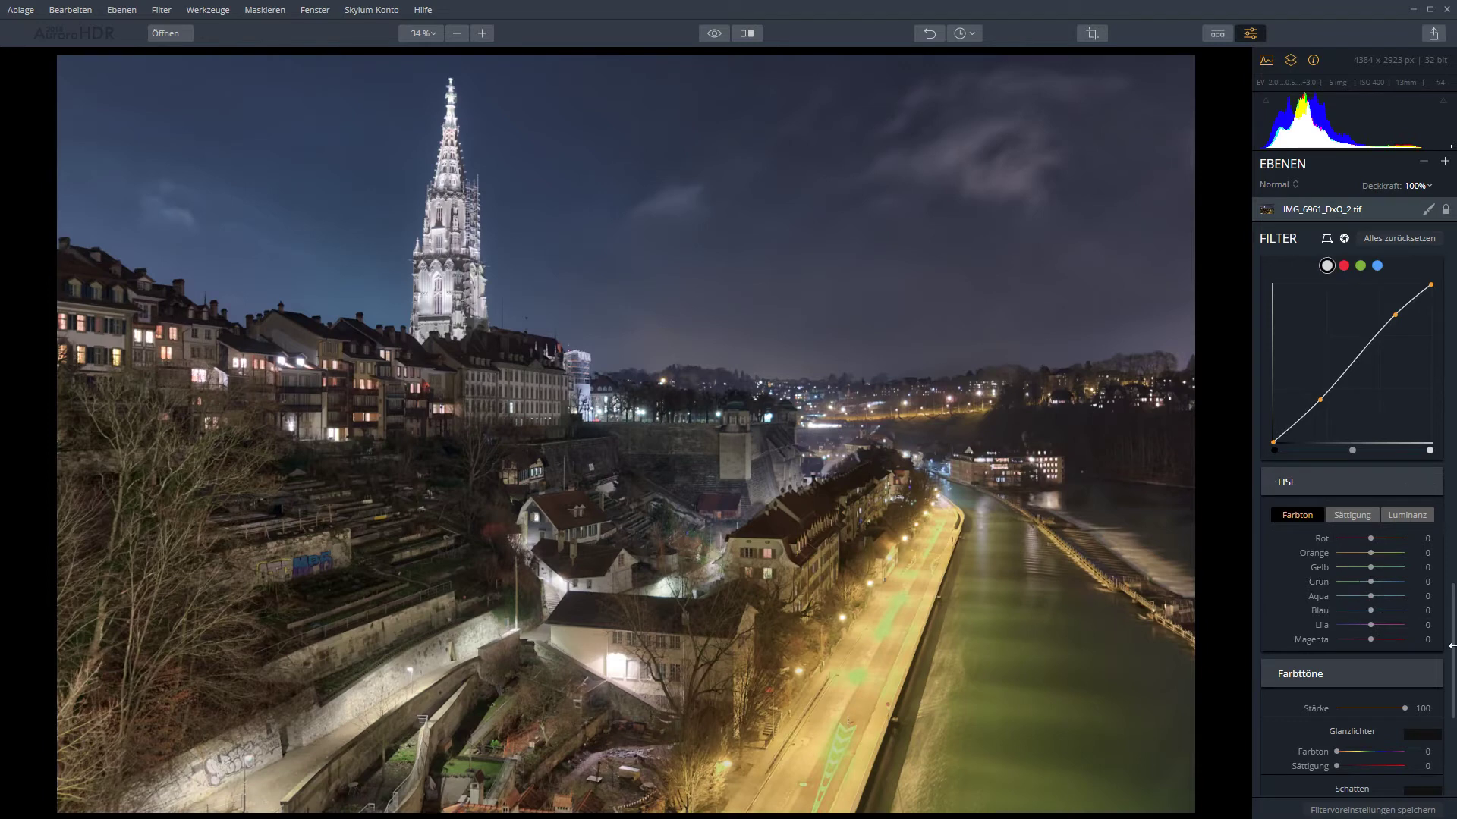
{"action": "scroll", "coordinate": [1454, 681], "scroll_direction": "down", "scroll_amount": 2}
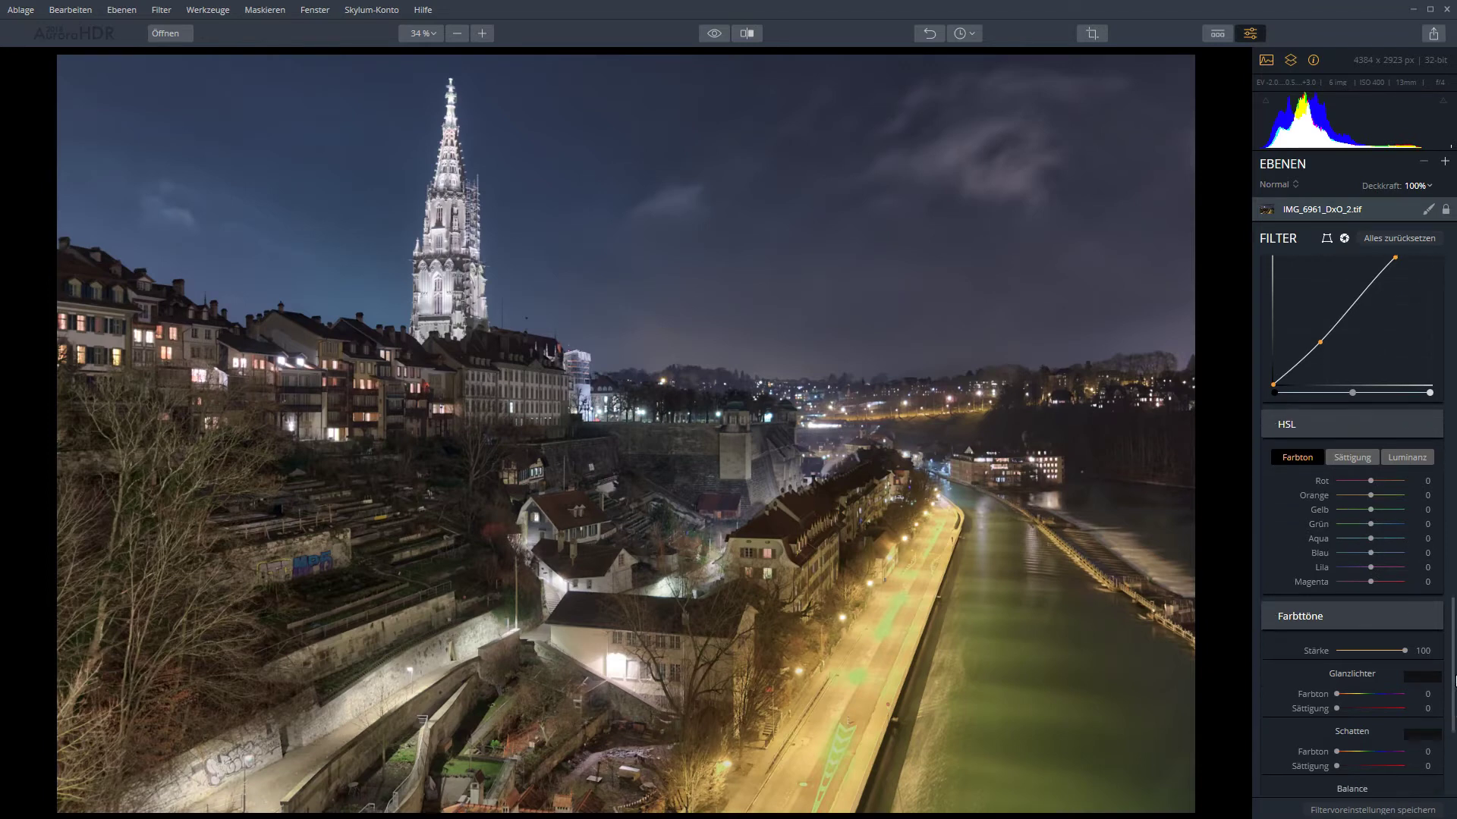
{"action": "scroll", "coordinate": [1454, 680], "scroll_direction": "down", "scroll_amount": 4}
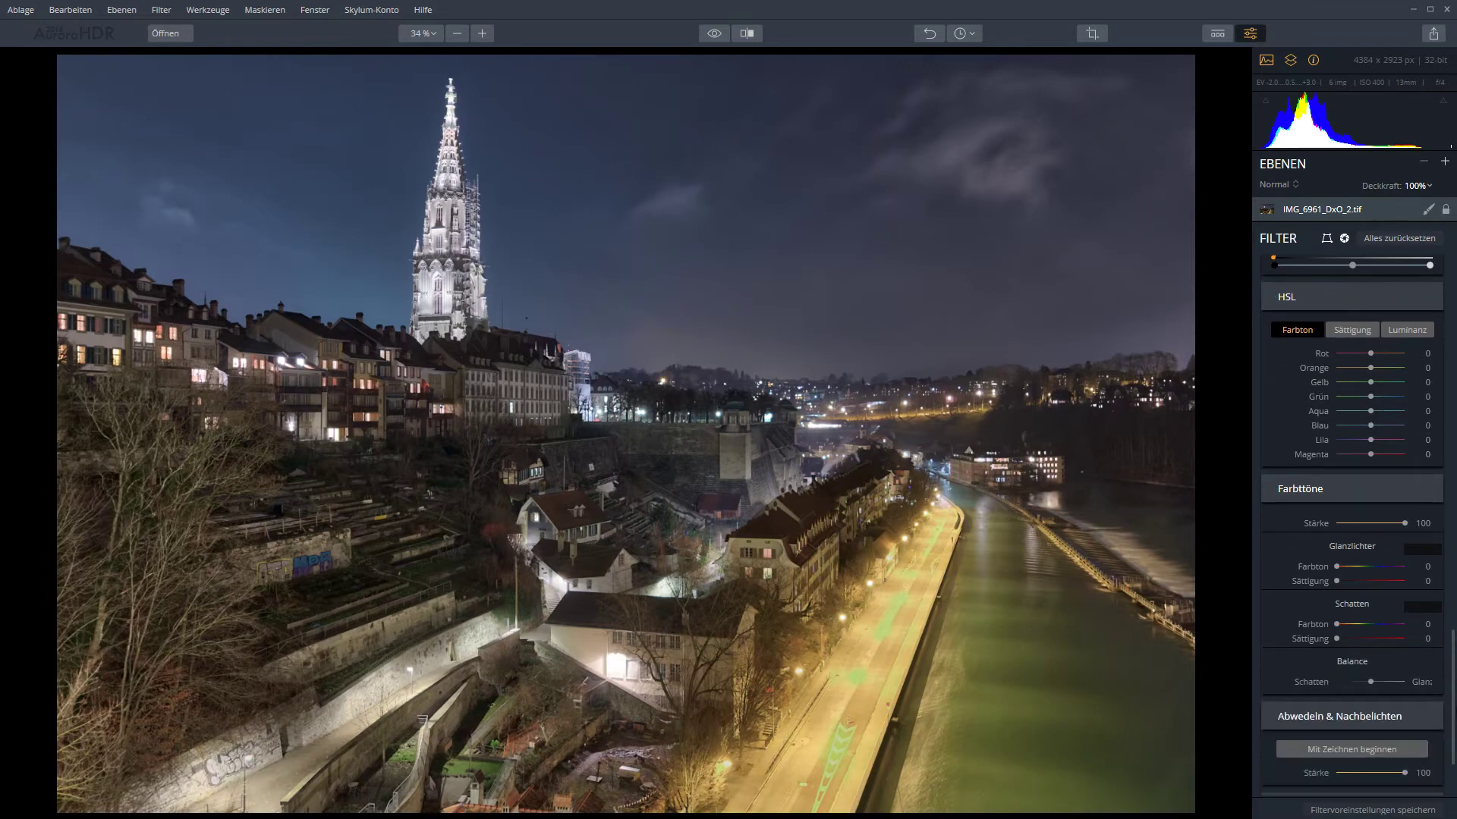
{"action": "scroll", "coordinate": [1454, 680], "scroll_direction": "down", "scroll_amount": 1}
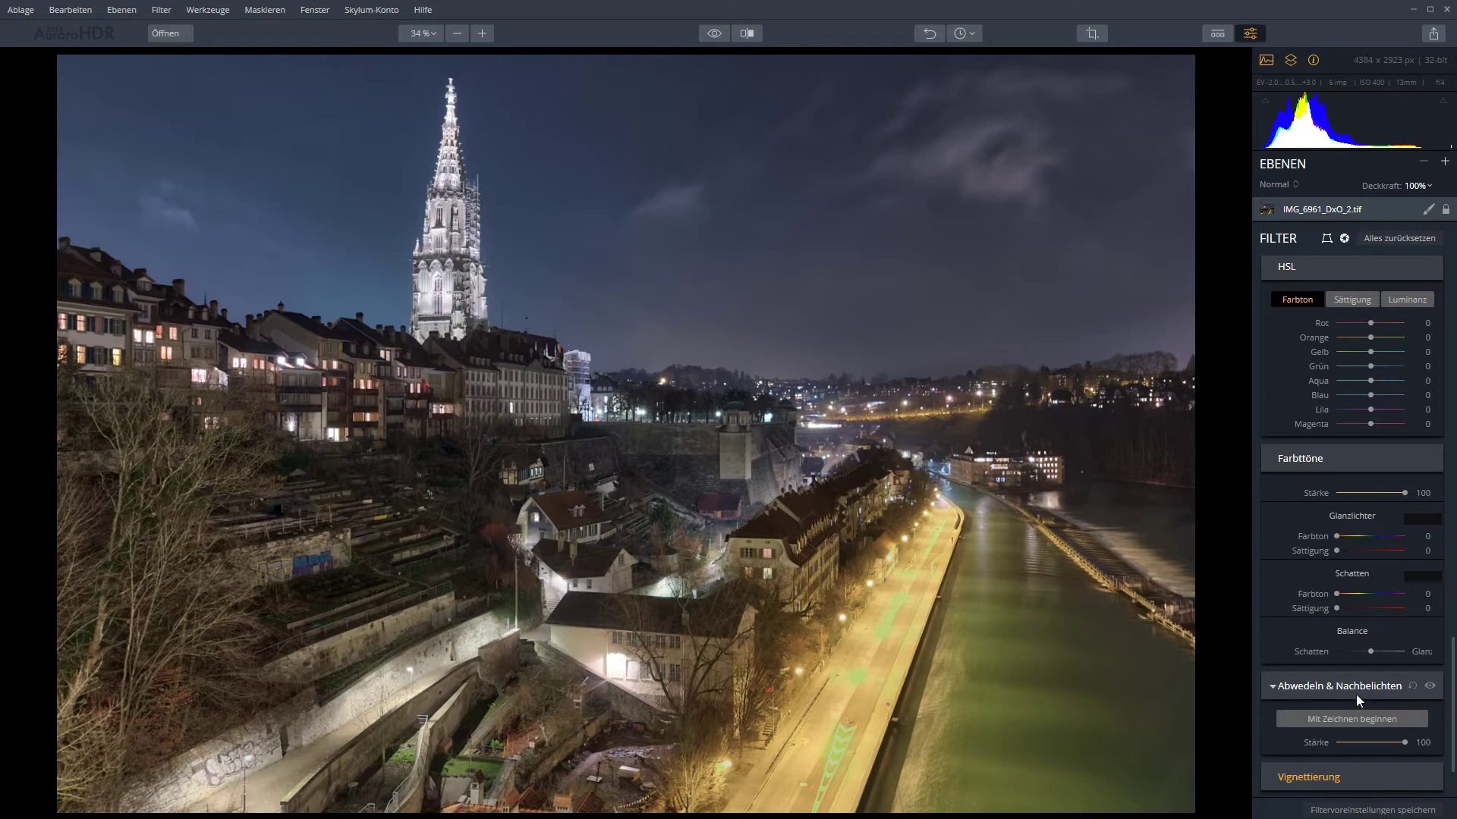
{"action": "scroll", "coordinate": [1355, 694], "scroll_direction": "down", "scroll_amount": 2}
{"action": "scroll", "coordinate": [1338, 660], "scroll_direction": "down", "scroll_amount": 1}
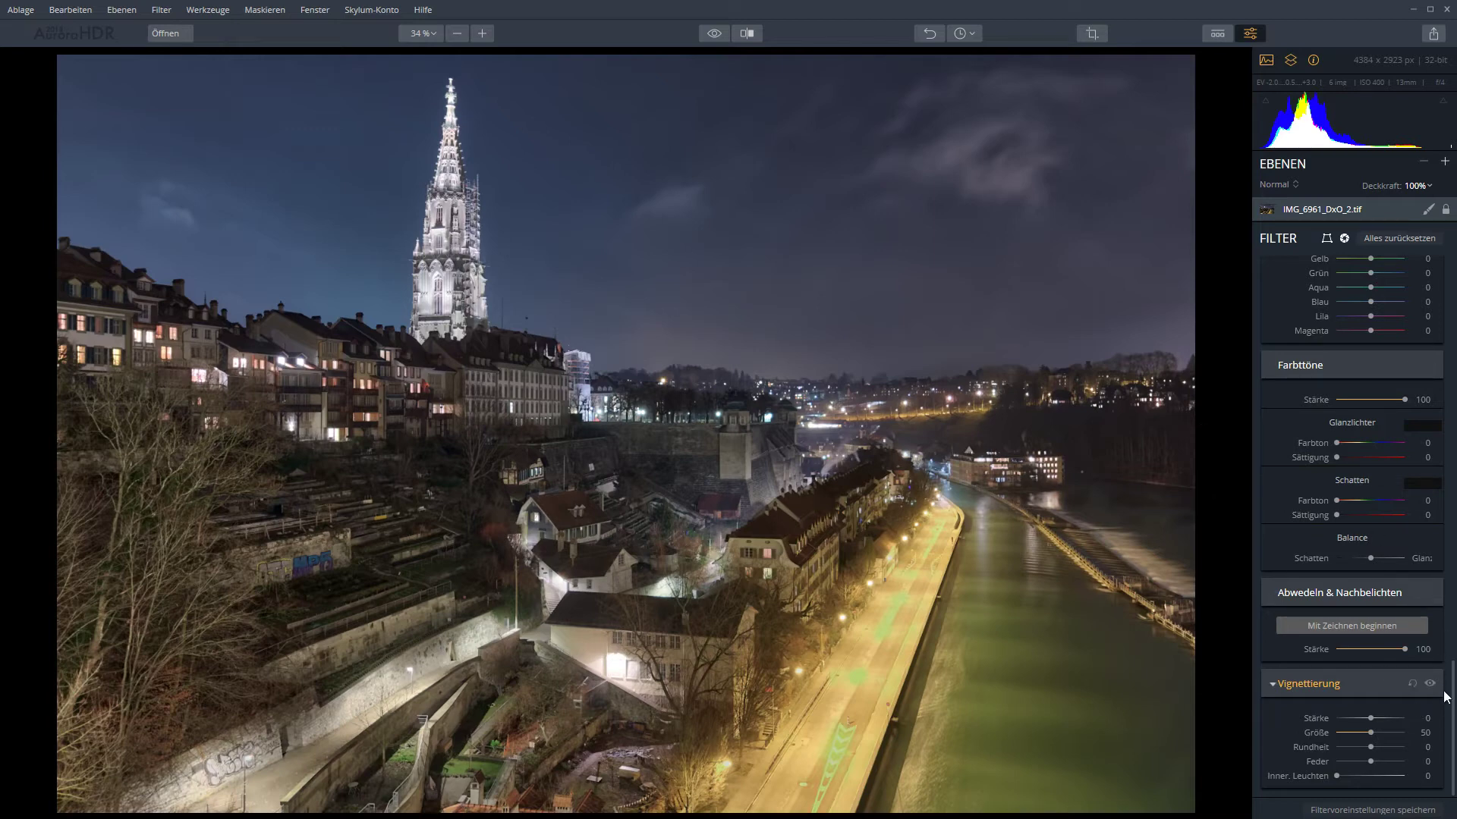
- Inspect the noise in the night sky up close and add a new Nachbearbeitungsebene above the base image
{"action": "left_click_drag", "start_coordinate": [1453, 704], "coordinate": [1451, 266]}
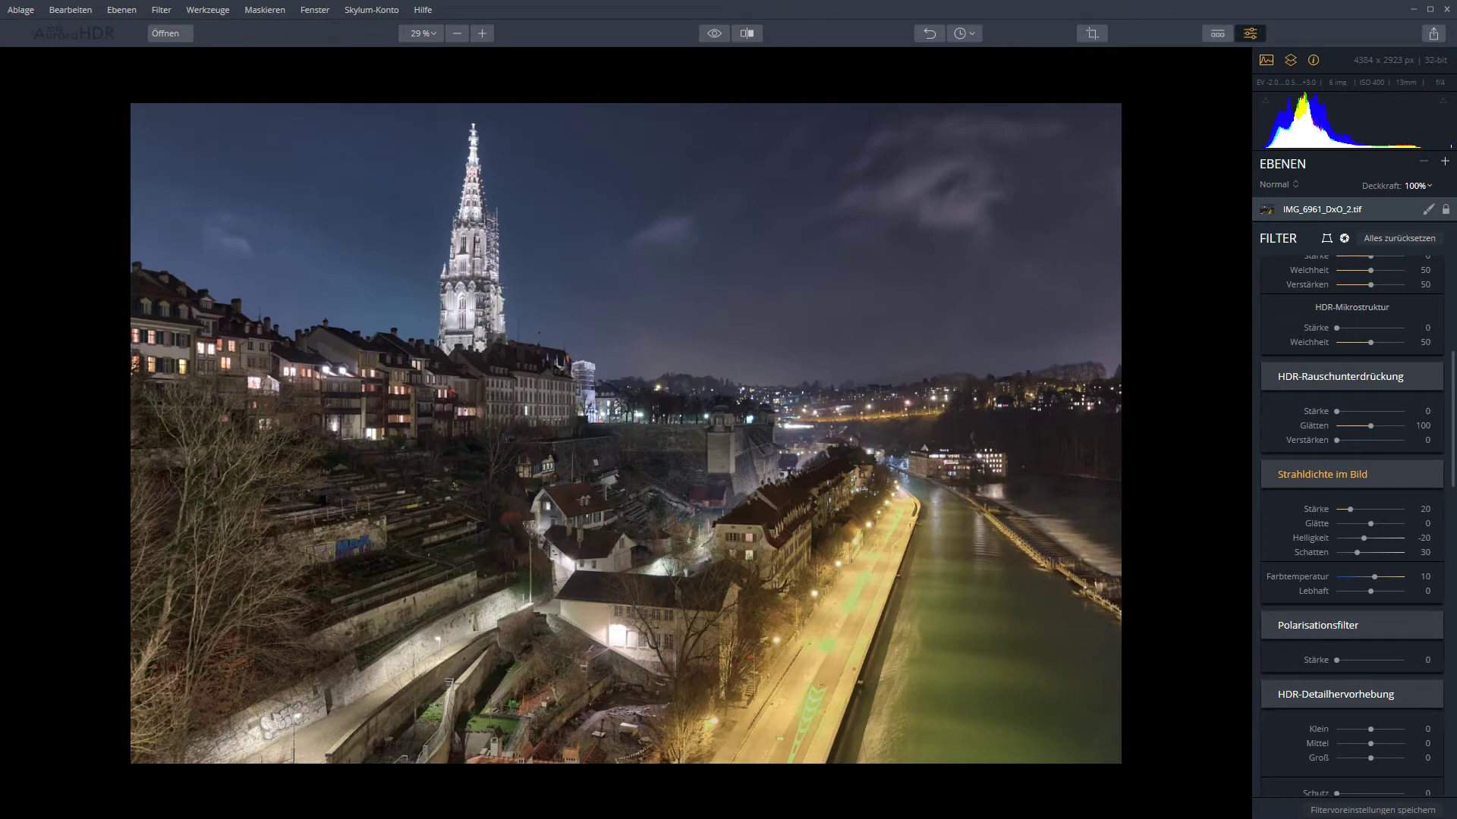
{"action": "scroll", "coordinate": [692, 248], "scroll_direction": "up", "scroll_amount": 10}
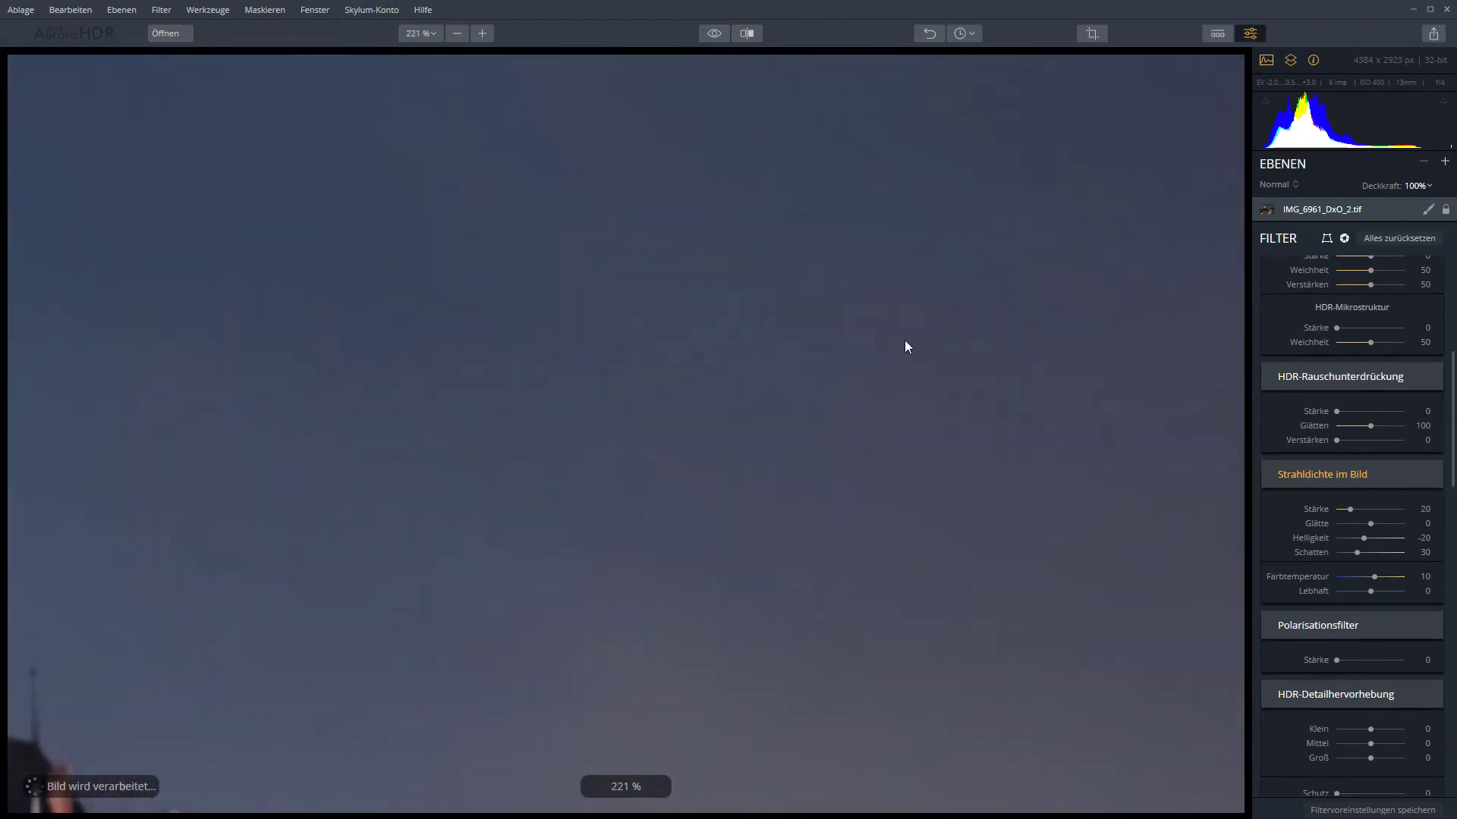
{"action": "left_click_drag", "start_coordinate": [906, 346], "coordinate": [721, 453]}
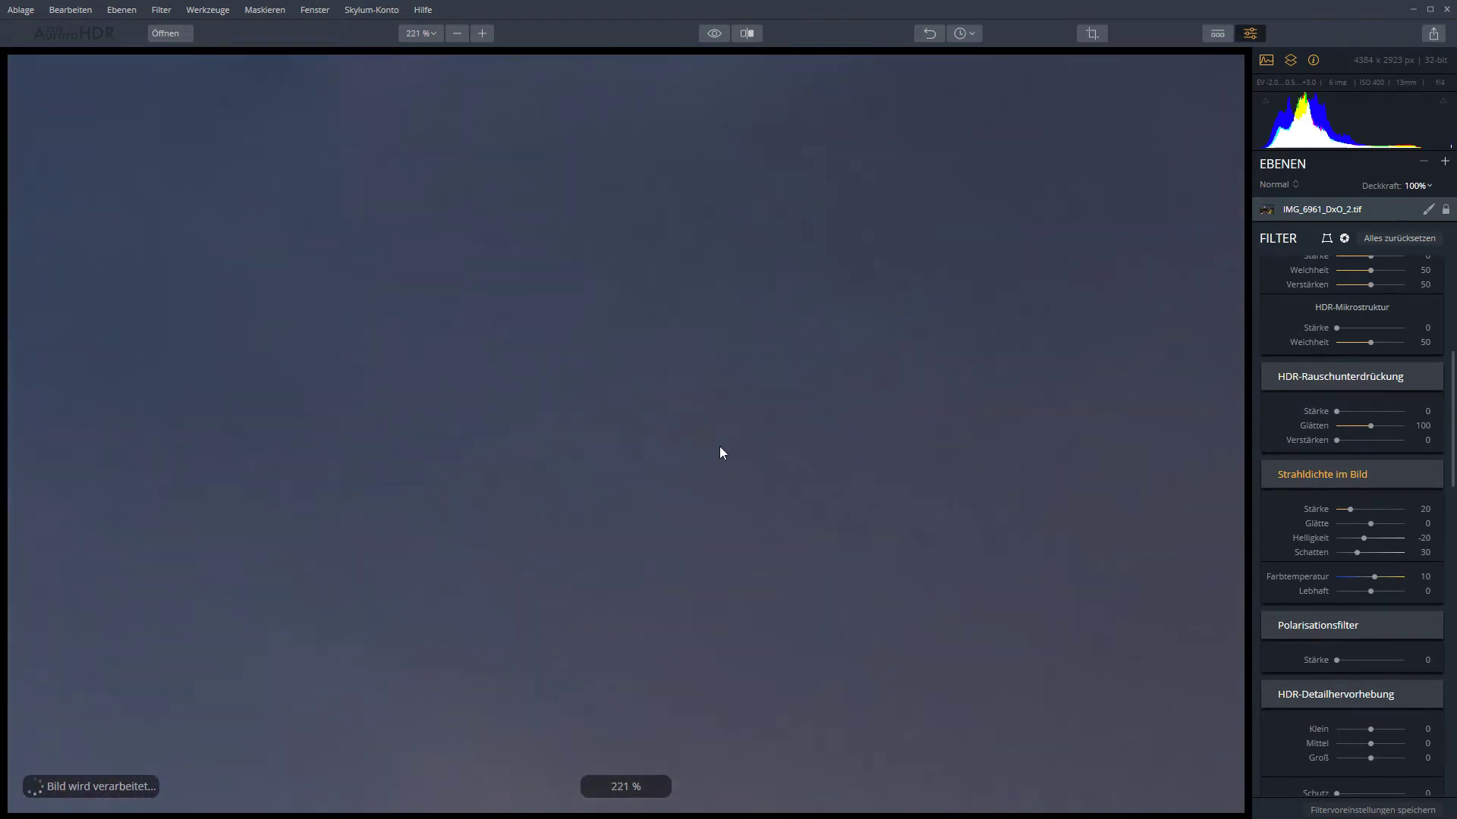
{"action": "left_click_drag", "start_coordinate": [913, 393], "coordinate": [822, 483]}
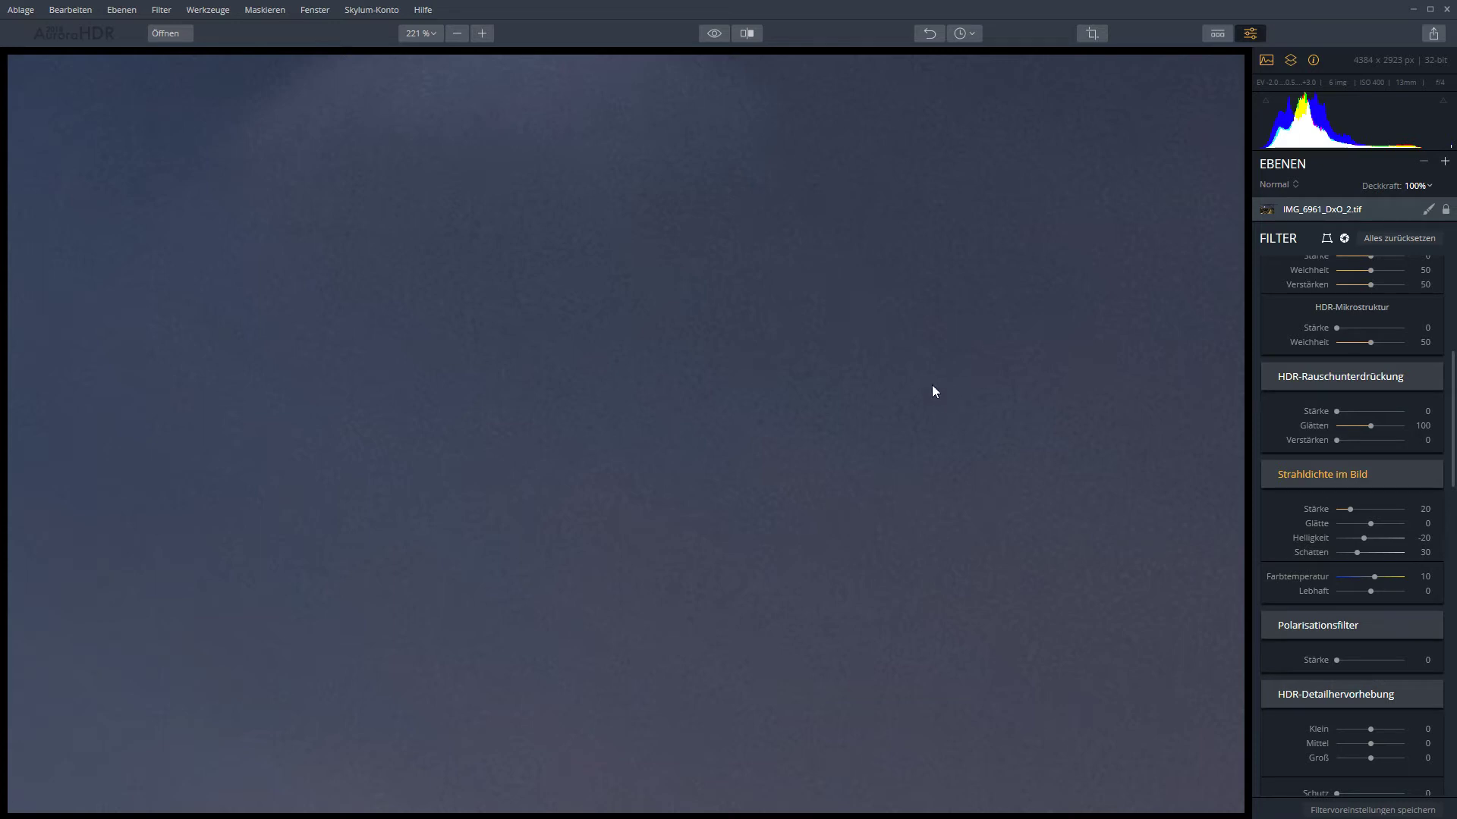
{"action": "left_click", "coordinate": [1446, 162]}
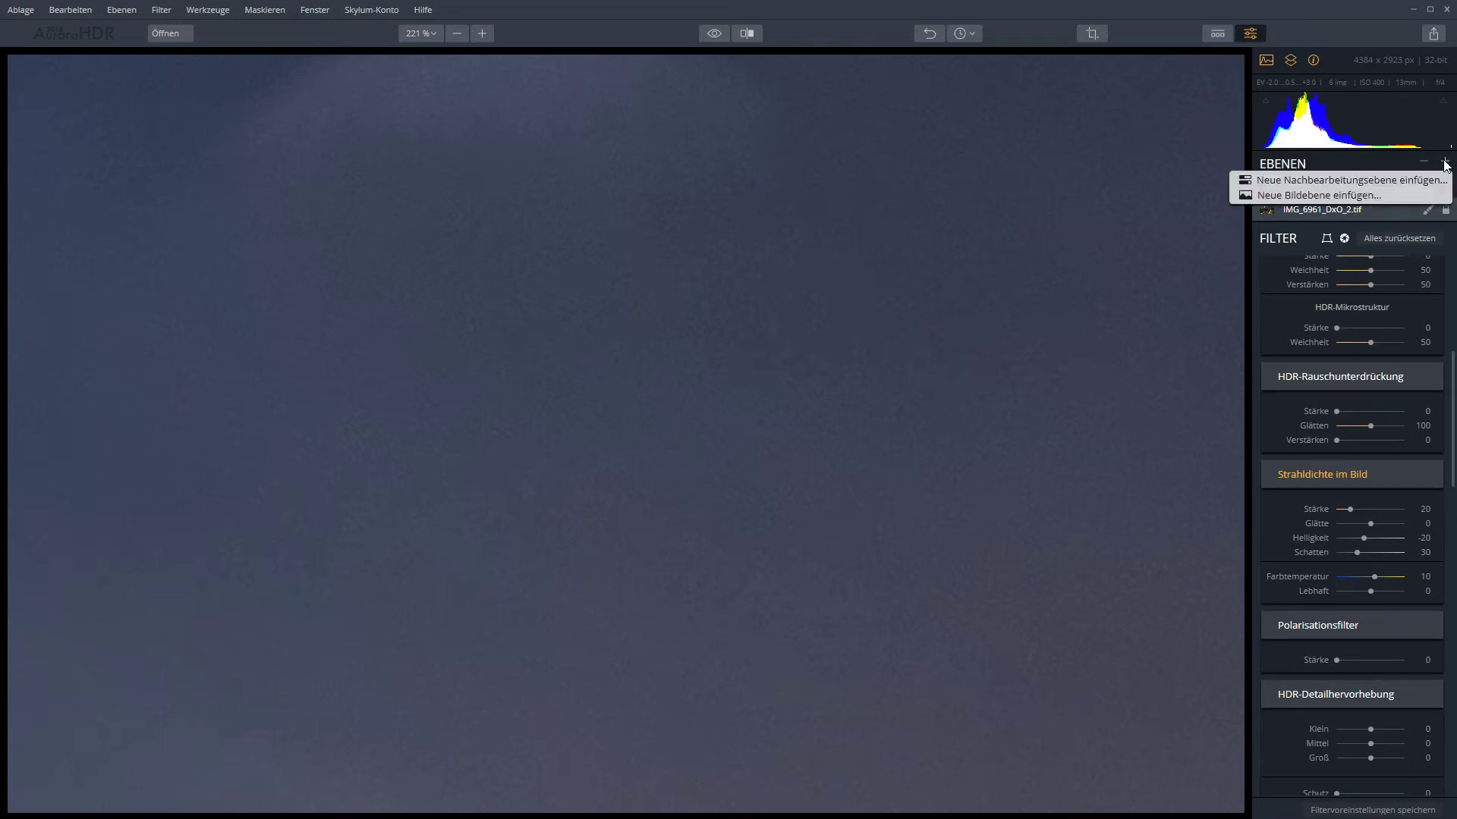
{"action": "left_click", "coordinate": [1381, 179]}
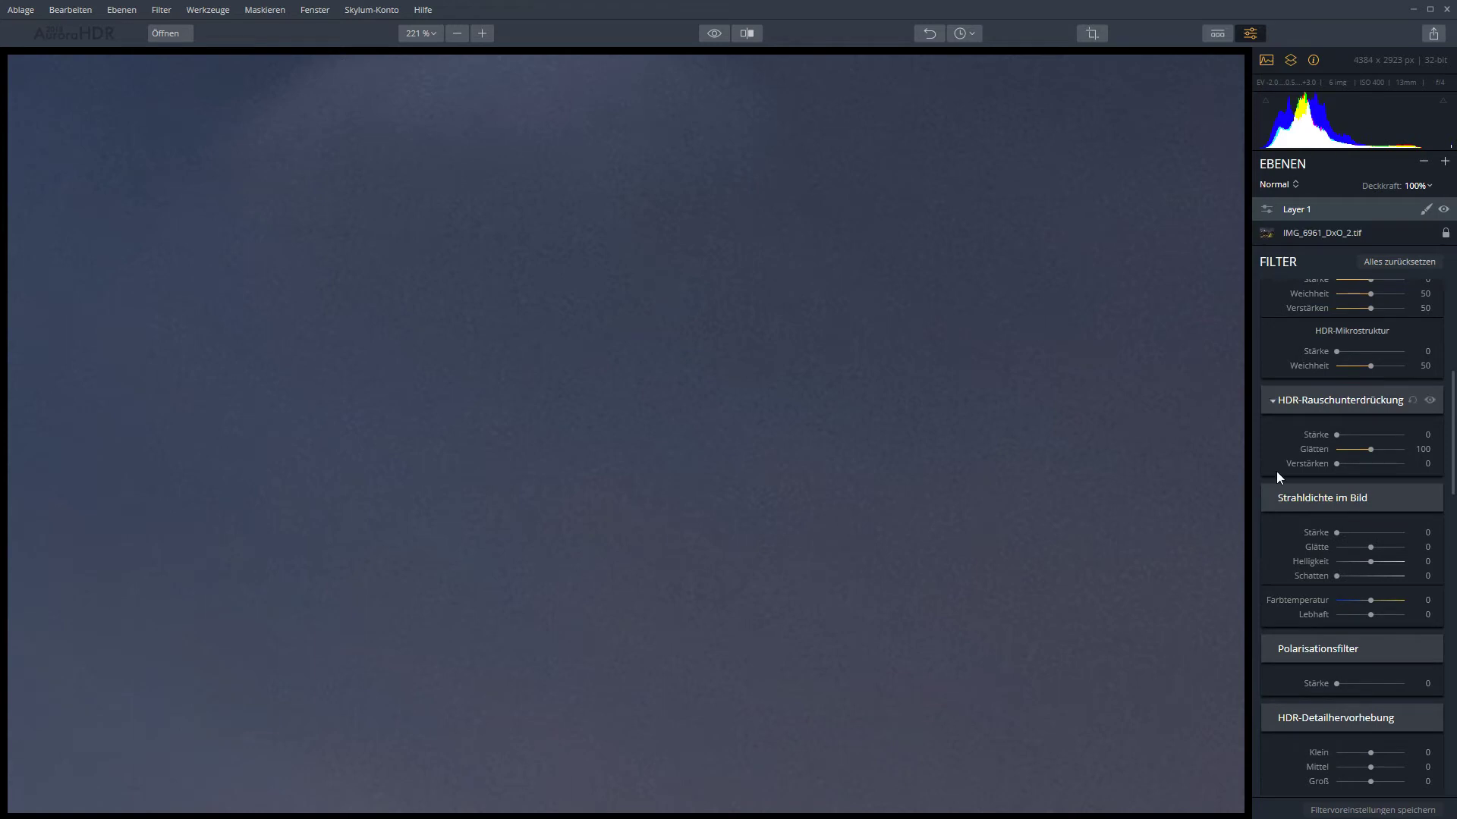
- Set HDR-Rauschunterdrückung on Layer 1 to Stärke 40 and Verstärken 20, testing Glätten and keeping it at 100
{"action": "scroll", "coordinate": [1351, 422], "scroll_direction": "down", "scroll_amount": 1}
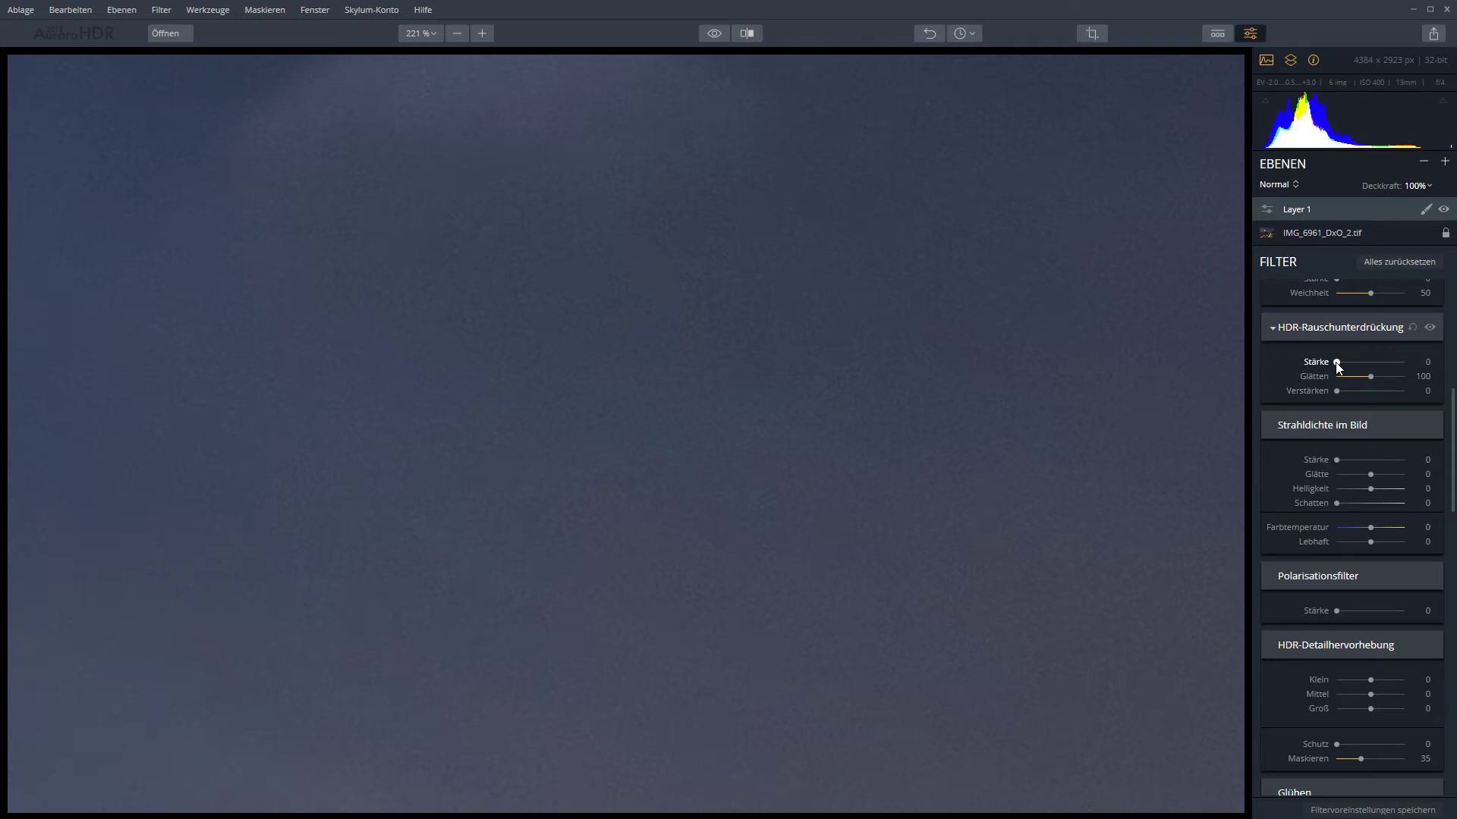
{"action": "mouse_move", "coordinate": [1337, 366]}
{"action": "left_mouse_down"}
{"action": "mouse_move", "coordinate": [1385, 369]}
{"action": "mouse_move", "coordinate": [1364, 366]}
{"action": "left_mouse_up"}
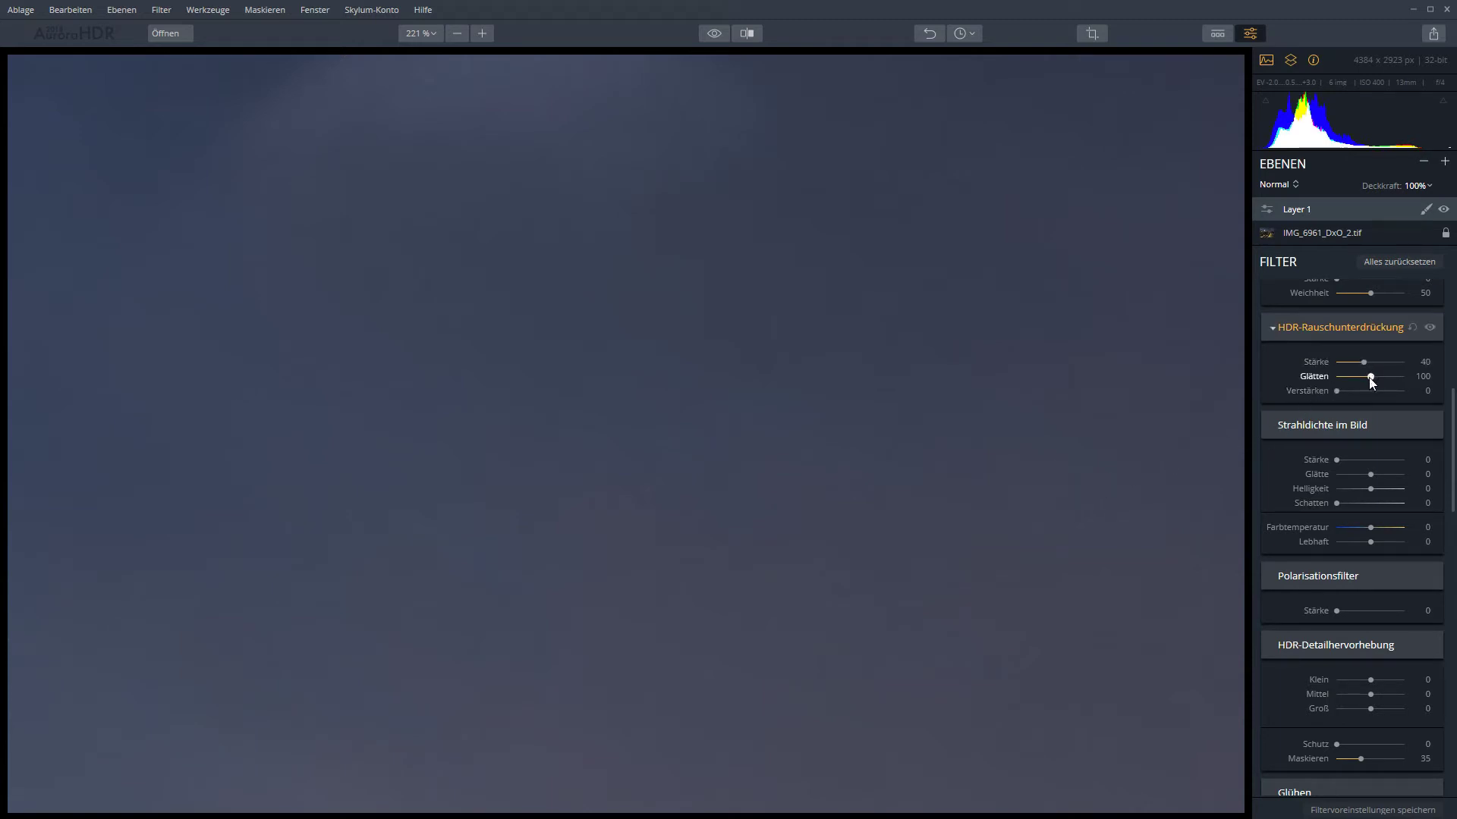
{"action": "left_click_drag", "start_coordinate": [1370, 381], "coordinate": [1359, 385]}
{"action": "left_click_drag", "start_coordinate": [1336, 391], "coordinate": [1280, 383]}
{"action": "mouse_move", "coordinate": [1416, 393]}
{"action": "left_mouse_down"}
{"action": "mouse_move", "coordinate": [1282, 371]}
{"action": "mouse_move", "coordinate": [1423, 384]}
{"action": "left_mouse_up"}
{"action": "left_click_drag", "start_coordinate": [1312, 385], "coordinate": [1350, 394]}
- Set the Stärke of HDR-Rauschunterdrückung to 50 and compare the sky with and without the filter
{"action": "left_click", "coordinate": [1435, 330]}
{"action": "left_click", "coordinate": [1436, 330]}
{"action": "left_click_drag", "start_coordinate": [1364, 365], "coordinate": [1371, 362]}
{"action": "left_click_drag", "start_coordinate": [1371, 362], "coordinate": [1370, 363]}
{"action": "left_click", "coordinate": [1430, 327]}
{"action": "left_click", "coordinate": [1430, 328]}
{"action": "left_click", "coordinate": [1430, 328]}
{"action": "left_click", "coordinate": [1431, 328]}
- Examine the effect of the noise reduction on the sky up close and across the whole image
{"action": "scroll", "coordinate": [826, 621], "scroll_direction": "down", "scroll_amount": 5}
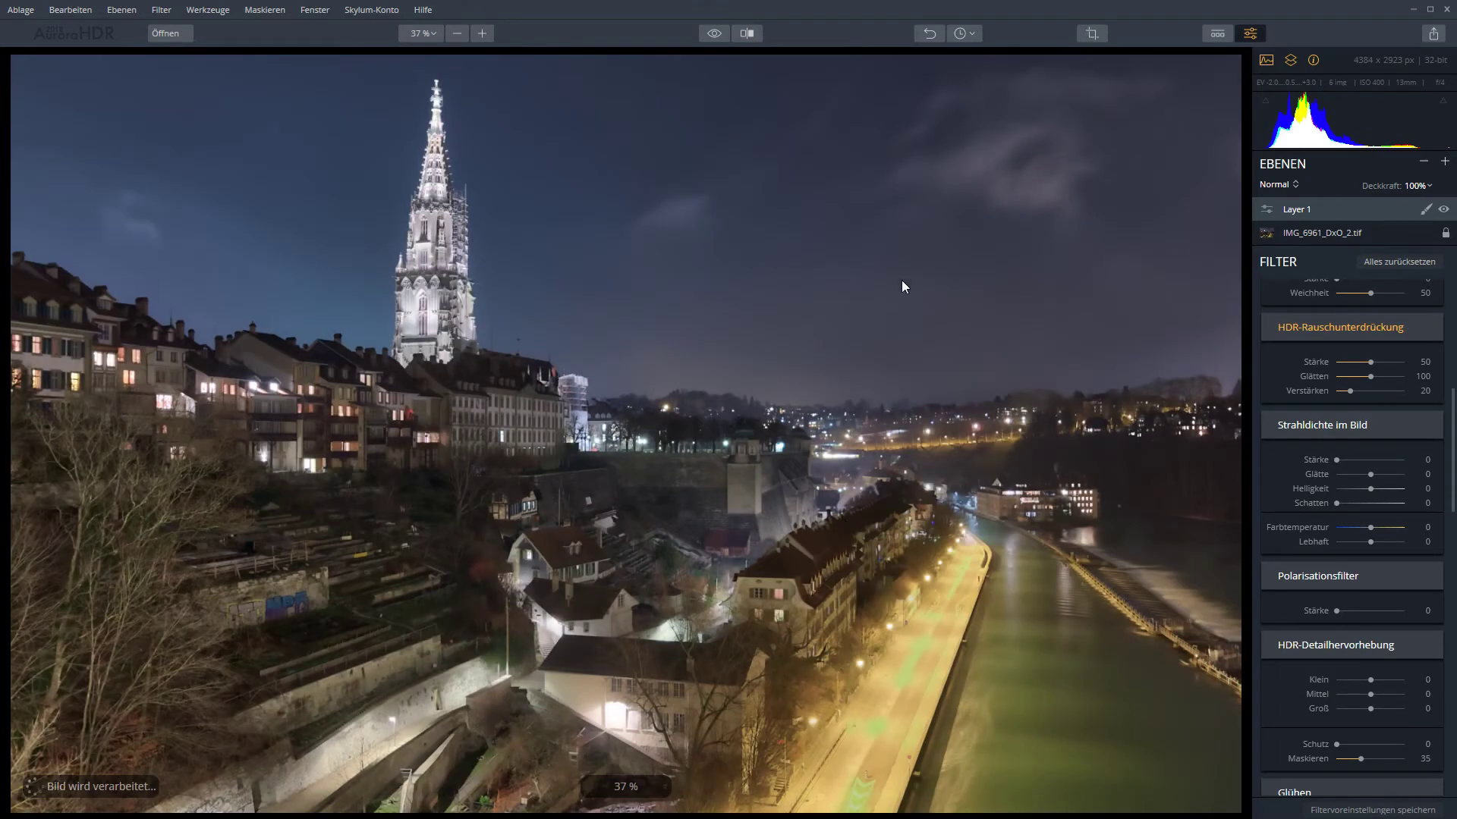
{"action": "scroll", "coordinate": [911, 259], "scroll_direction": "up", "scroll_amount": 3}
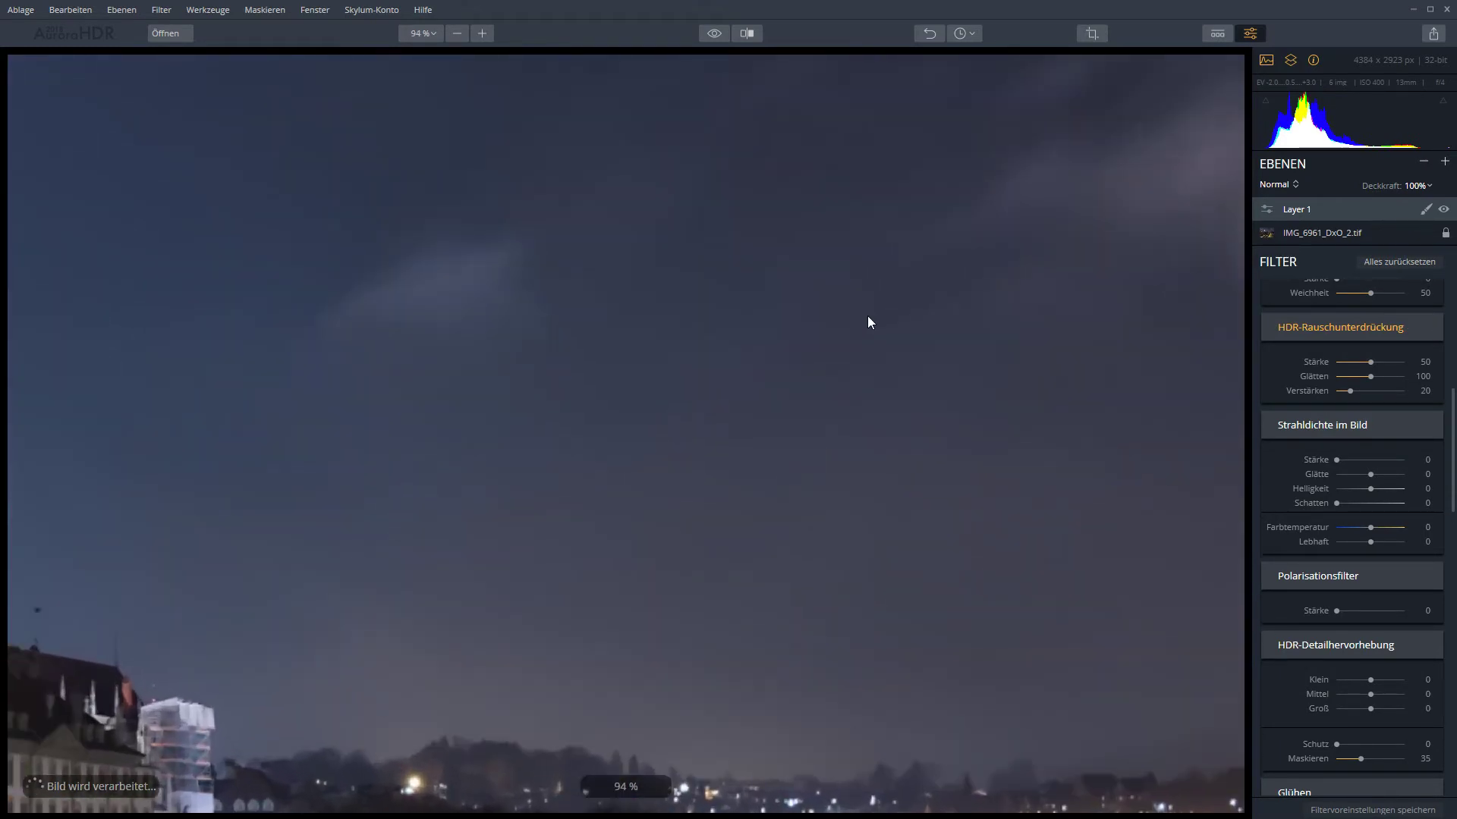
{"action": "scroll", "coordinate": [880, 327], "scroll_direction": "up", "scroll_amount": 7}
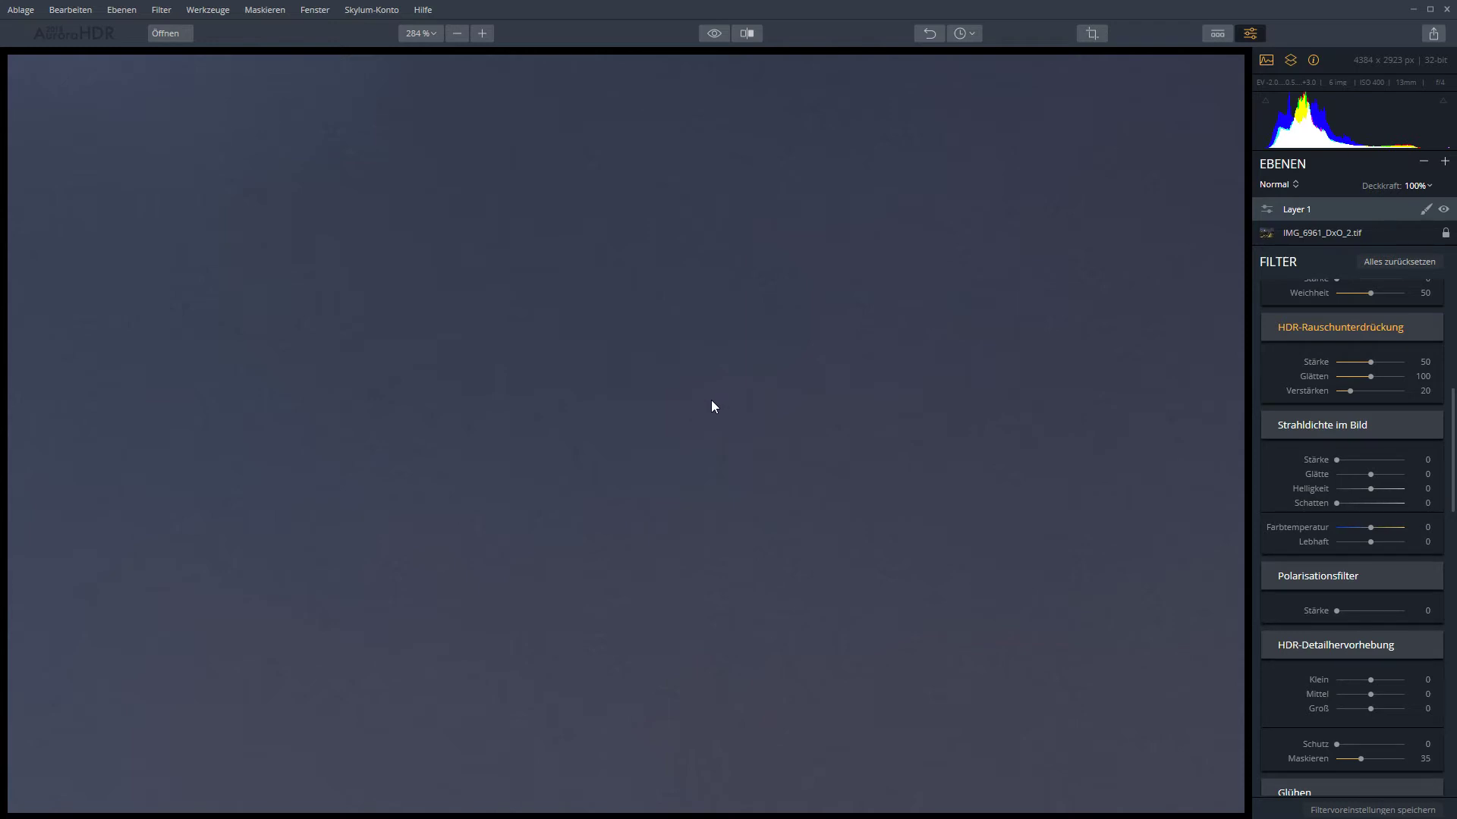
{"action": "scroll", "coordinate": [712, 399], "scroll_direction": "down", "scroll_amount": 5}
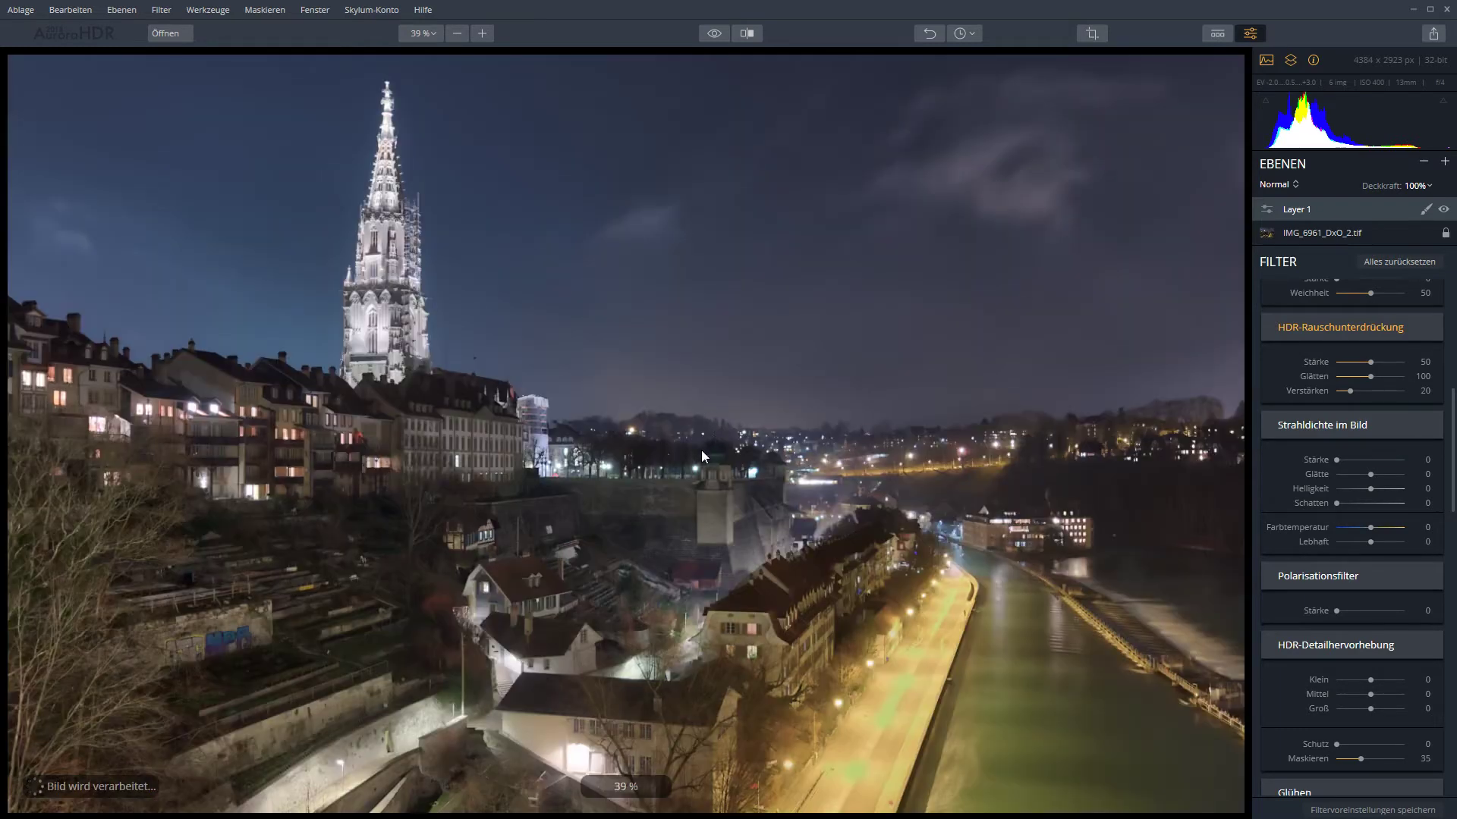
{"action": "scroll", "coordinate": [701, 350], "scroll_direction": "down", "scroll_amount": 1}
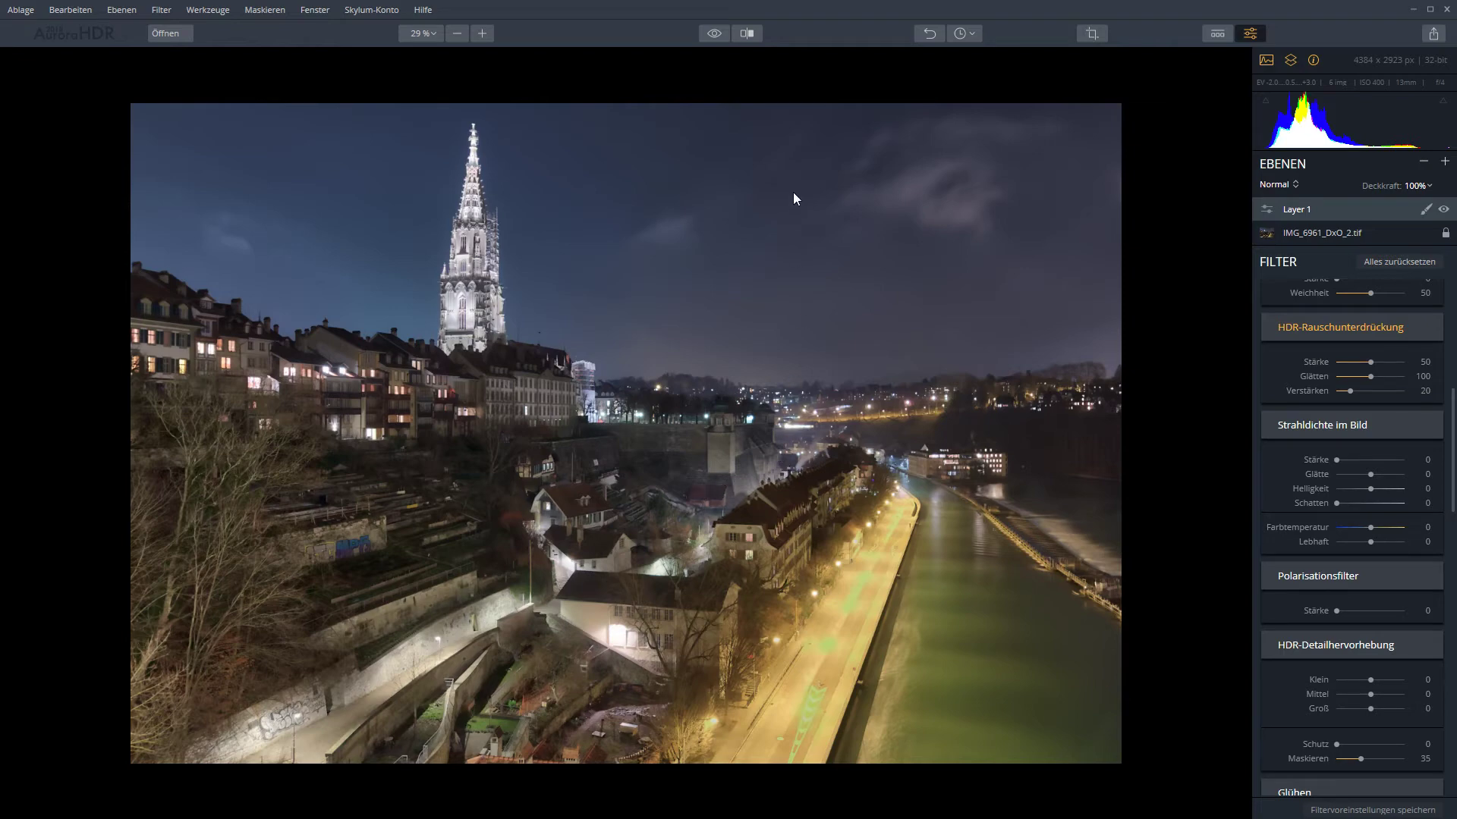
{"action": "scroll", "coordinate": [793, 193], "scroll_direction": "up", "scroll_amount": 5}
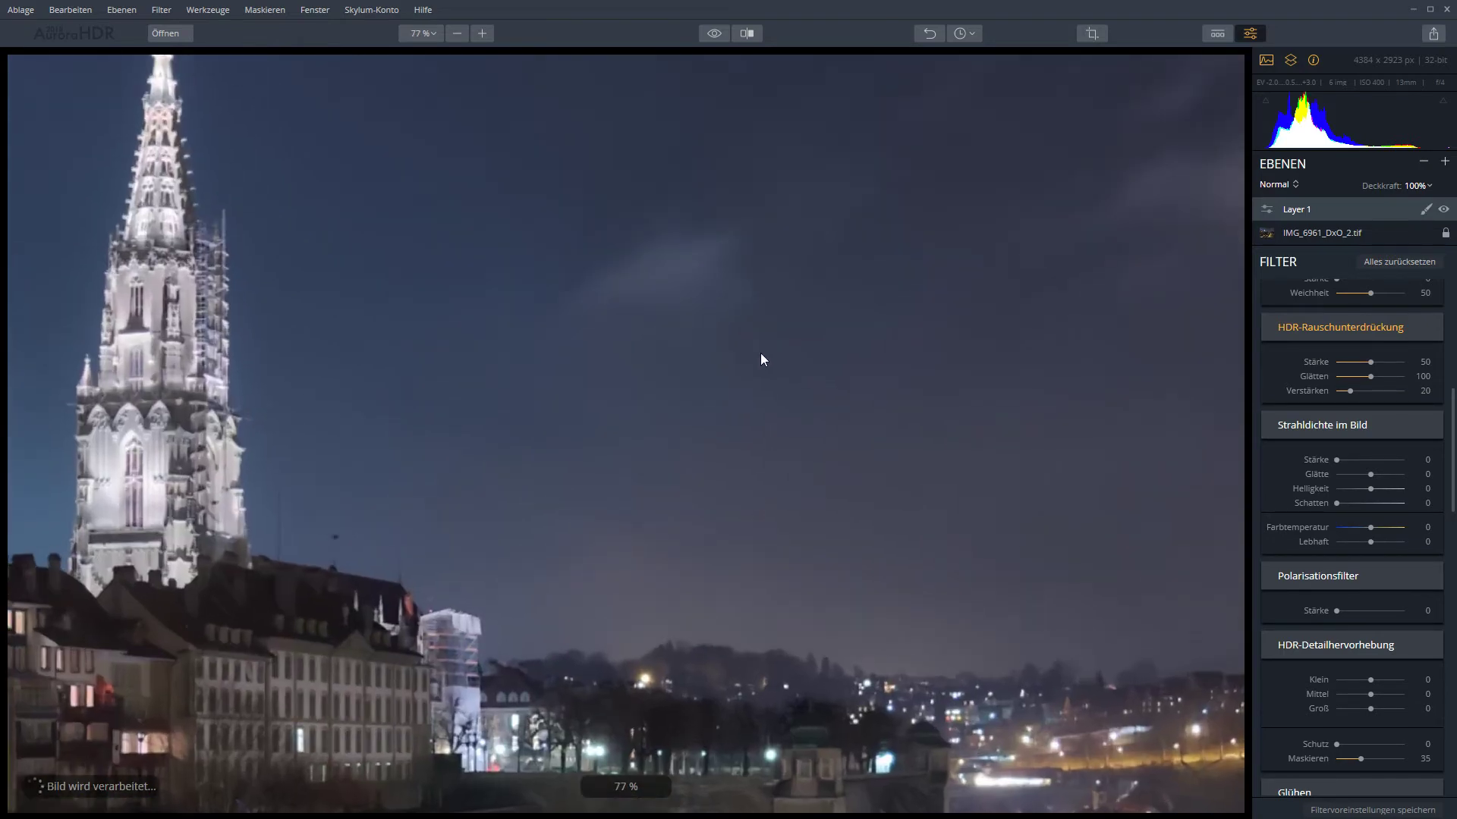
{"action": "scroll", "coordinate": [770, 353], "scroll_direction": "up", "scroll_amount": 5}
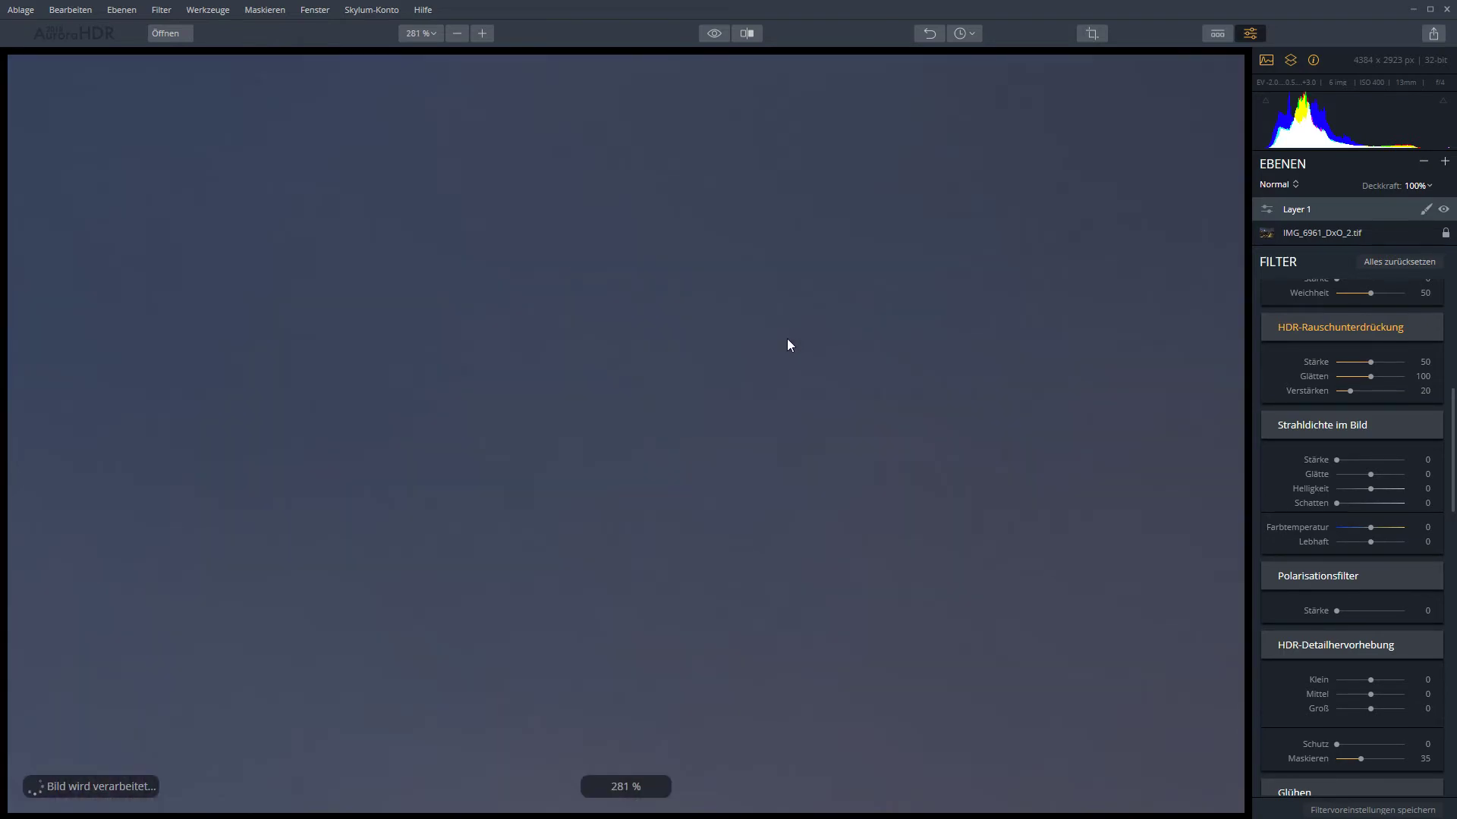
{"action": "scroll", "coordinate": [759, 440], "scroll_direction": "down", "scroll_amount": 10}
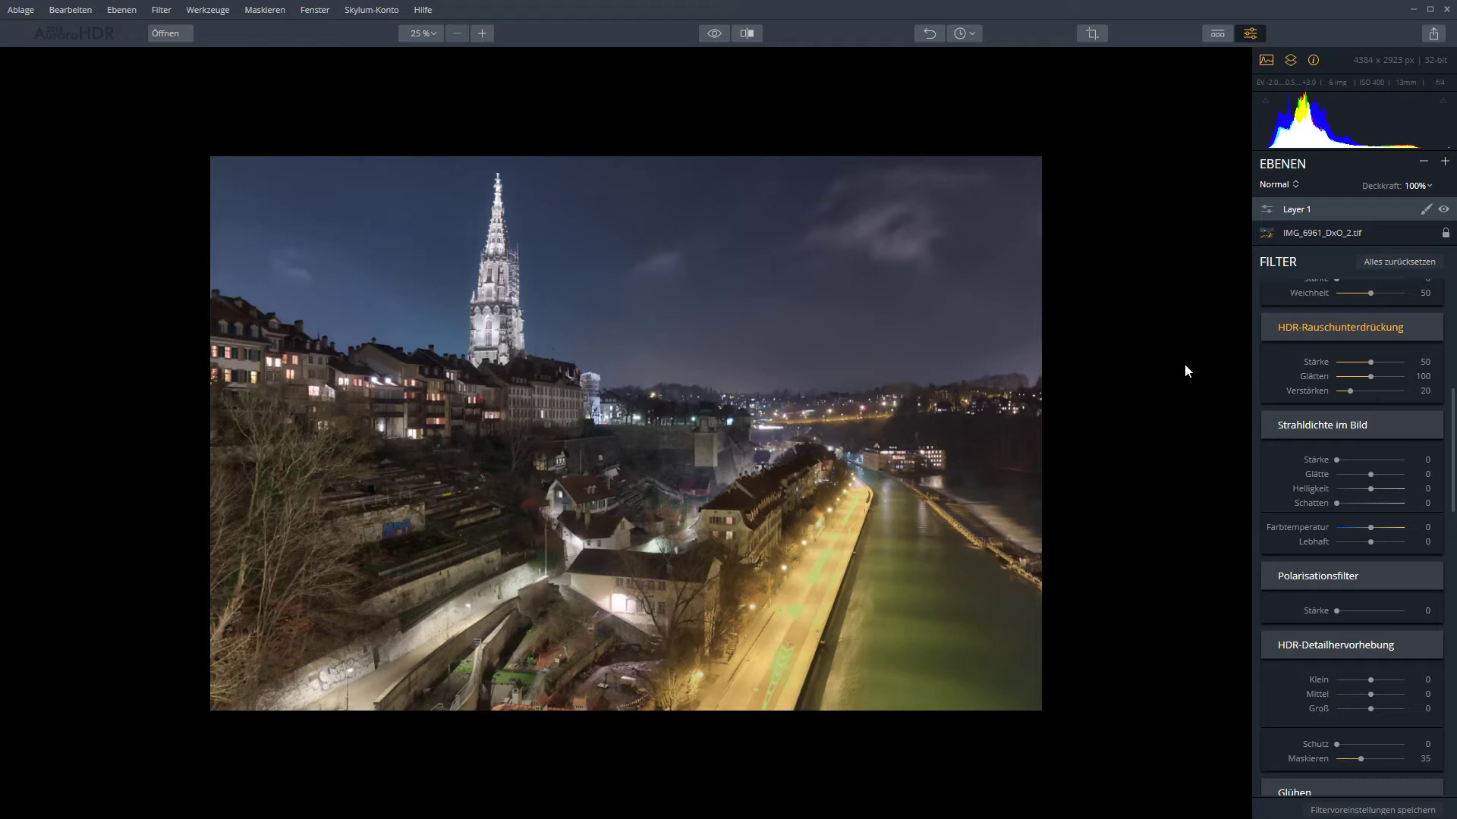
- Paint a brush mask for Layer 1 over the sky at size 100 and 50% opacity, and show the mask overlay
{"action": "left_click", "coordinate": [1425, 212]}
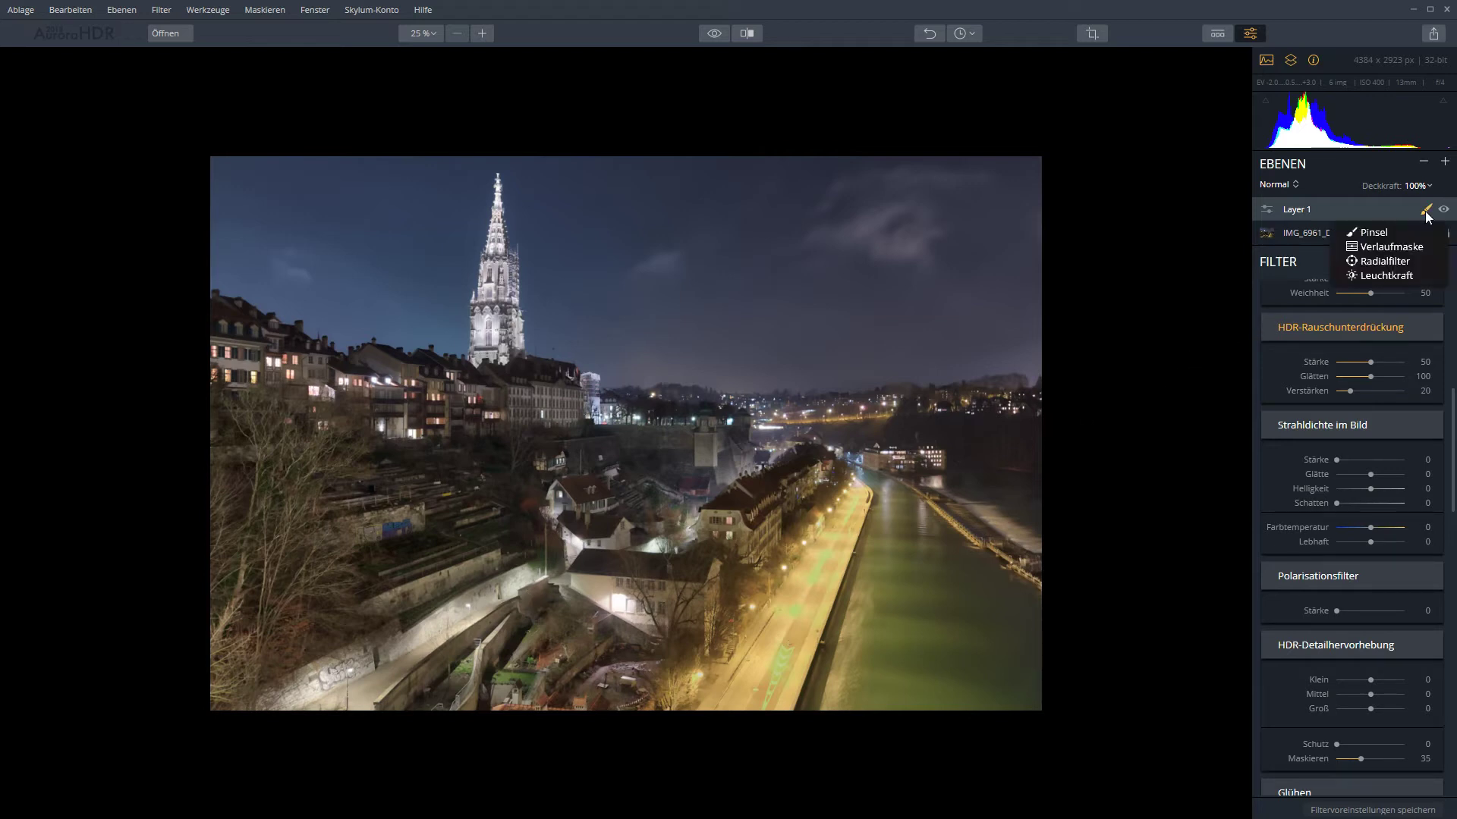
{"action": "left_click", "coordinate": [1385, 235]}
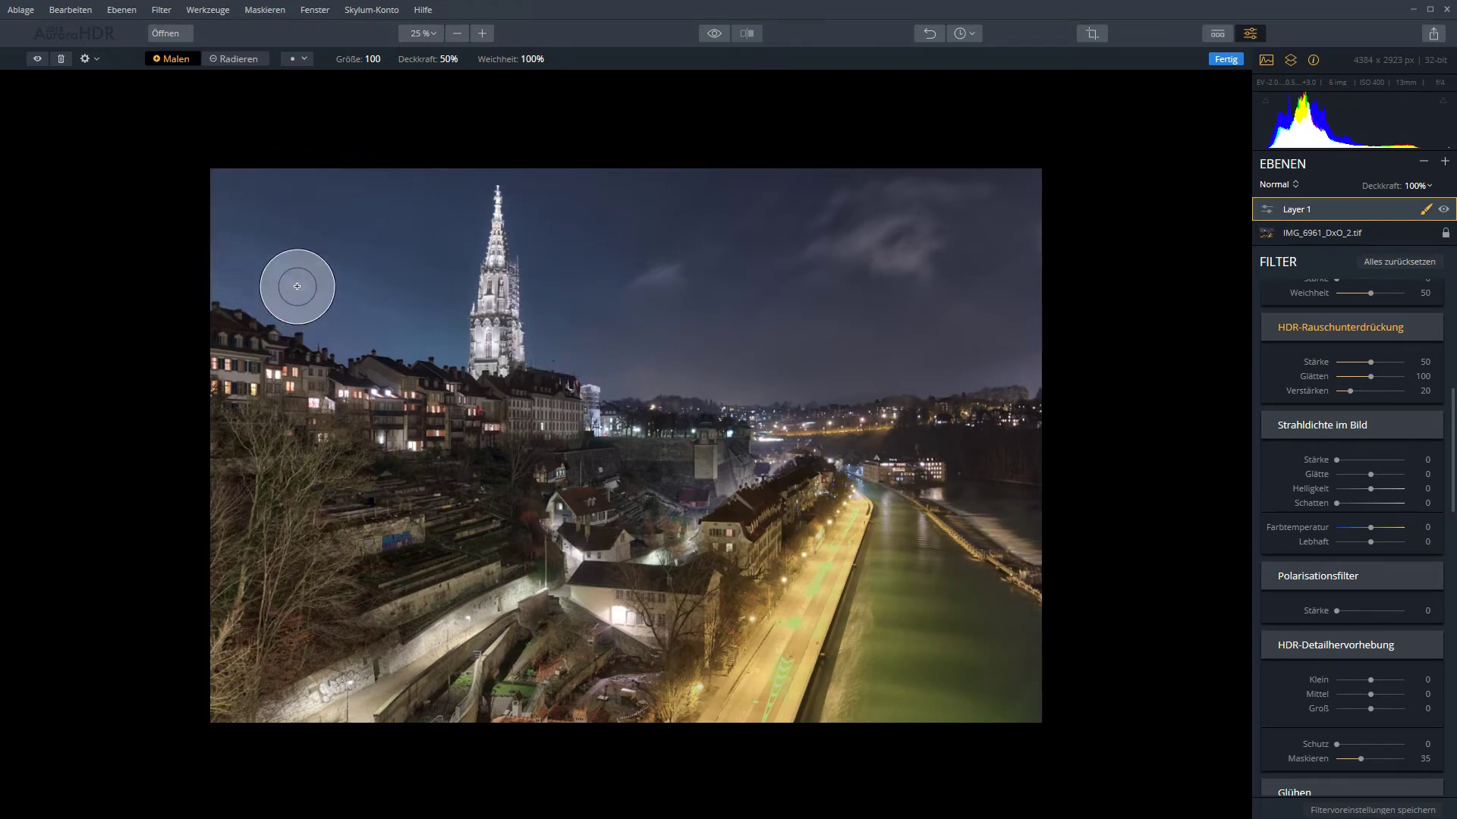
{"action": "mouse_move", "coordinate": [391, 312]}
{"action": "left_mouse_down"}
{"action": "mouse_move", "coordinate": [426, 316]}
{"action": "mouse_move", "coordinate": [435, 334]}
{"action": "left_mouse_up"}
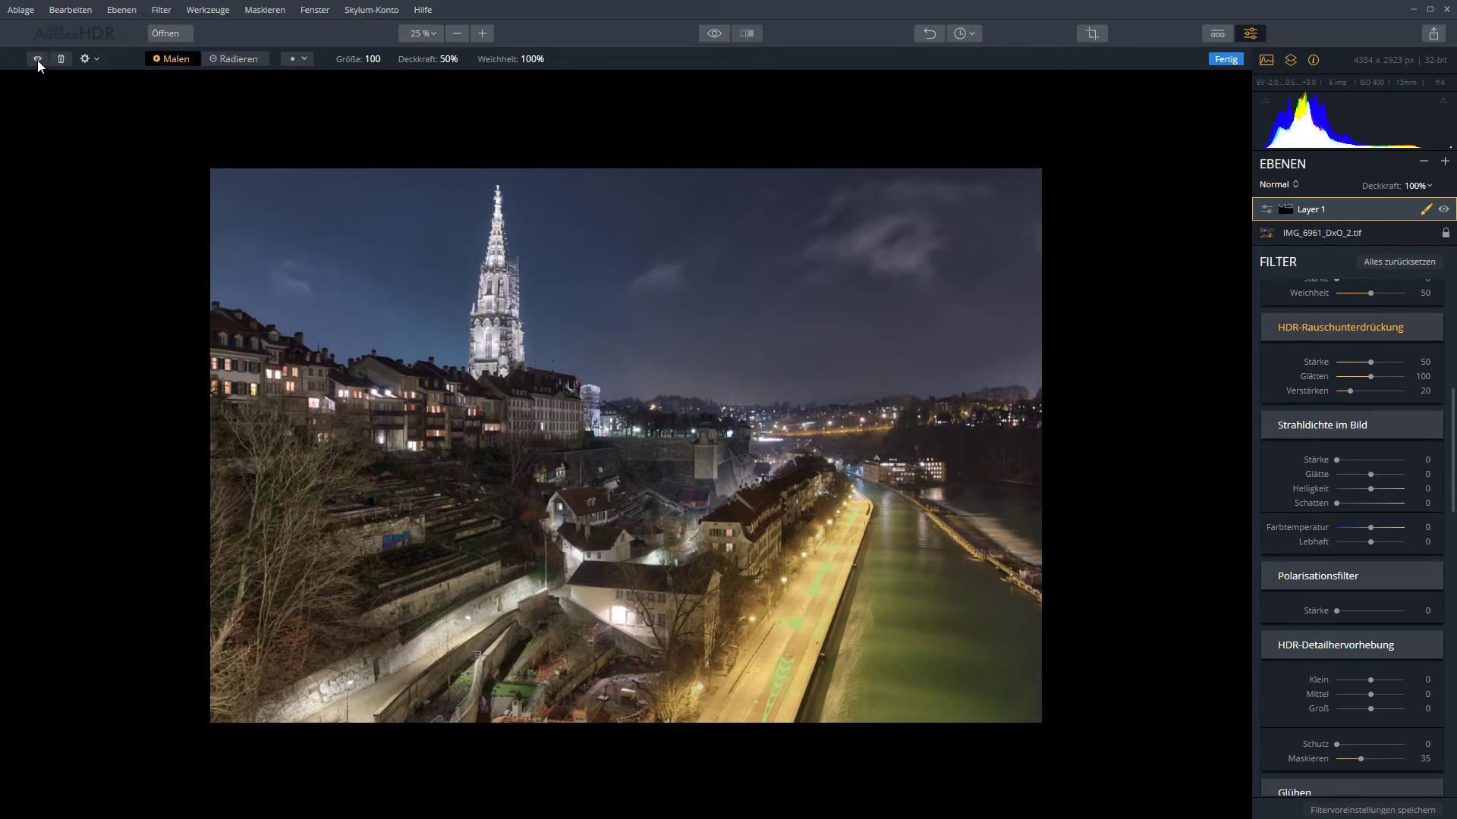
{"action": "left_click", "coordinate": [38, 59]}
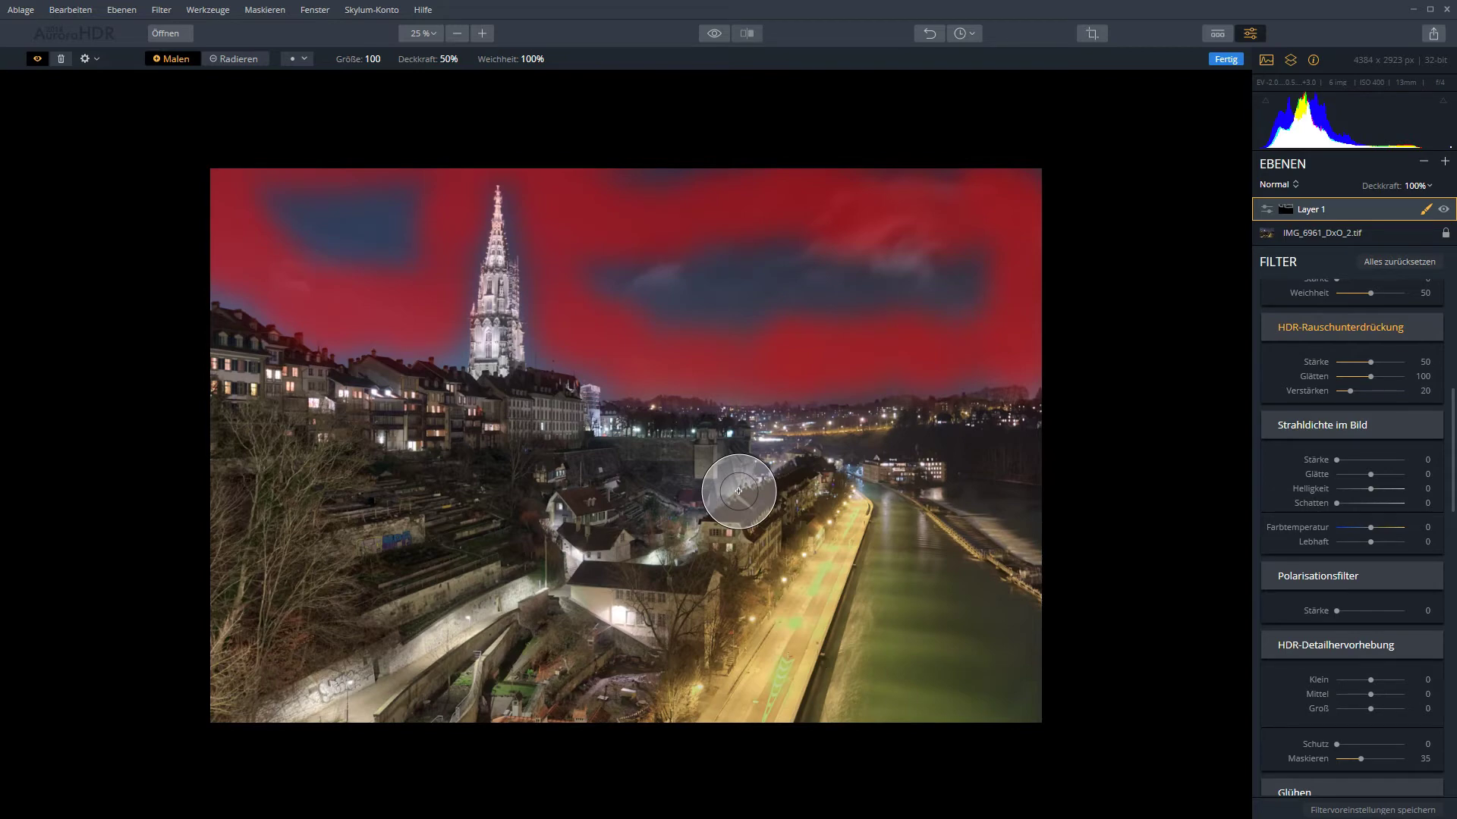
- Paint over the gaps and weakly covered areas on both sides of the church tower so the mask fills the sky
{"action": "mouse_move", "coordinate": [303, 179]}
{"action": "left_mouse_down"}
{"action": "mouse_move", "coordinate": [303, 213]}
{"action": "mouse_move", "coordinate": [377, 208]}
{"action": "mouse_move", "coordinate": [396, 252]}
{"action": "mouse_move", "coordinate": [405, 221]}
{"action": "mouse_move", "coordinate": [395, 289]}
{"action": "mouse_move", "coordinate": [430, 269]}
{"action": "mouse_move", "coordinate": [464, 192]}
{"action": "mouse_move", "coordinate": [440, 333]}
{"action": "mouse_move", "coordinate": [405, 299]}
{"action": "mouse_move", "coordinate": [350, 329]}
{"action": "mouse_move", "coordinate": [349, 311]}
{"action": "mouse_move", "coordinate": [286, 305]}
{"action": "mouse_move", "coordinate": [253, 269]}
{"action": "mouse_move", "coordinate": [204, 259]}
{"action": "mouse_move", "coordinate": [349, 341]}
{"action": "mouse_move", "coordinate": [354, 319]}
{"action": "mouse_move", "coordinate": [443, 341]}
{"action": "left_mouse_up"}
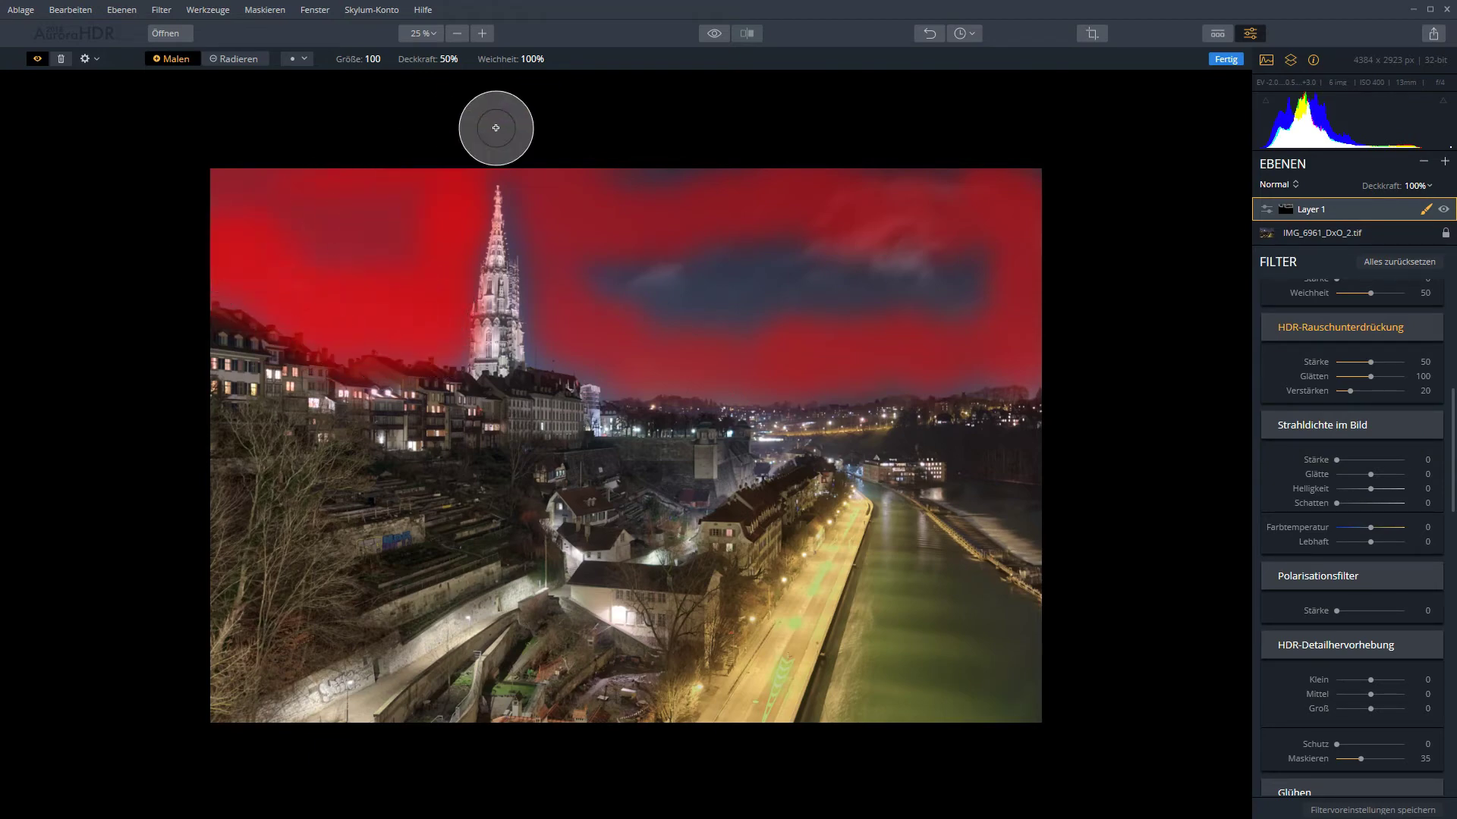
{"action": "mouse_move", "coordinate": [496, 127]}
{"action": "left_mouse_down"}
{"action": "mouse_move", "coordinate": [563, 168]}
{"action": "mouse_move", "coordinate": [535, 218]}
{"action": "mouse_move", "coordinate": [545, 265]}
{"action": "mouse_move", "coordinate": [544, 209]}
{"action": "mouse_move", "coordinate": [551, 321]}
{"action": "mouse_move", "coordinate": [558, 304]}
{"action": "mouse_move", "coordinate": [620, 360]}
{"action": "mouse_move", "coordinate": [638, 339]}
{"action": "mouse_move", "coordinate": [638, 372]}
{"action": "mouse_move", "coordinate": [707, 358]}
{"action": "mouse_move", "coordinate": [749, 378]}
{"action": "mouse_move", "coordinate": [808, 350]}
{"action": "mouse_move", "coordinate": [836, 373]}
{"action": "mouse_move", "coordinate": [893, 352]}
{"action": "mouse_move", "coordinate": [918, 373]}
{"action": "mouse_move", "coordinate": [983, 342]}
{"action": "mouse_move", "coordinate": [1035, 364]}
{"action": "mouse_move", "coordinate": [894, 377]}
{"action": "left_mouse_up"}
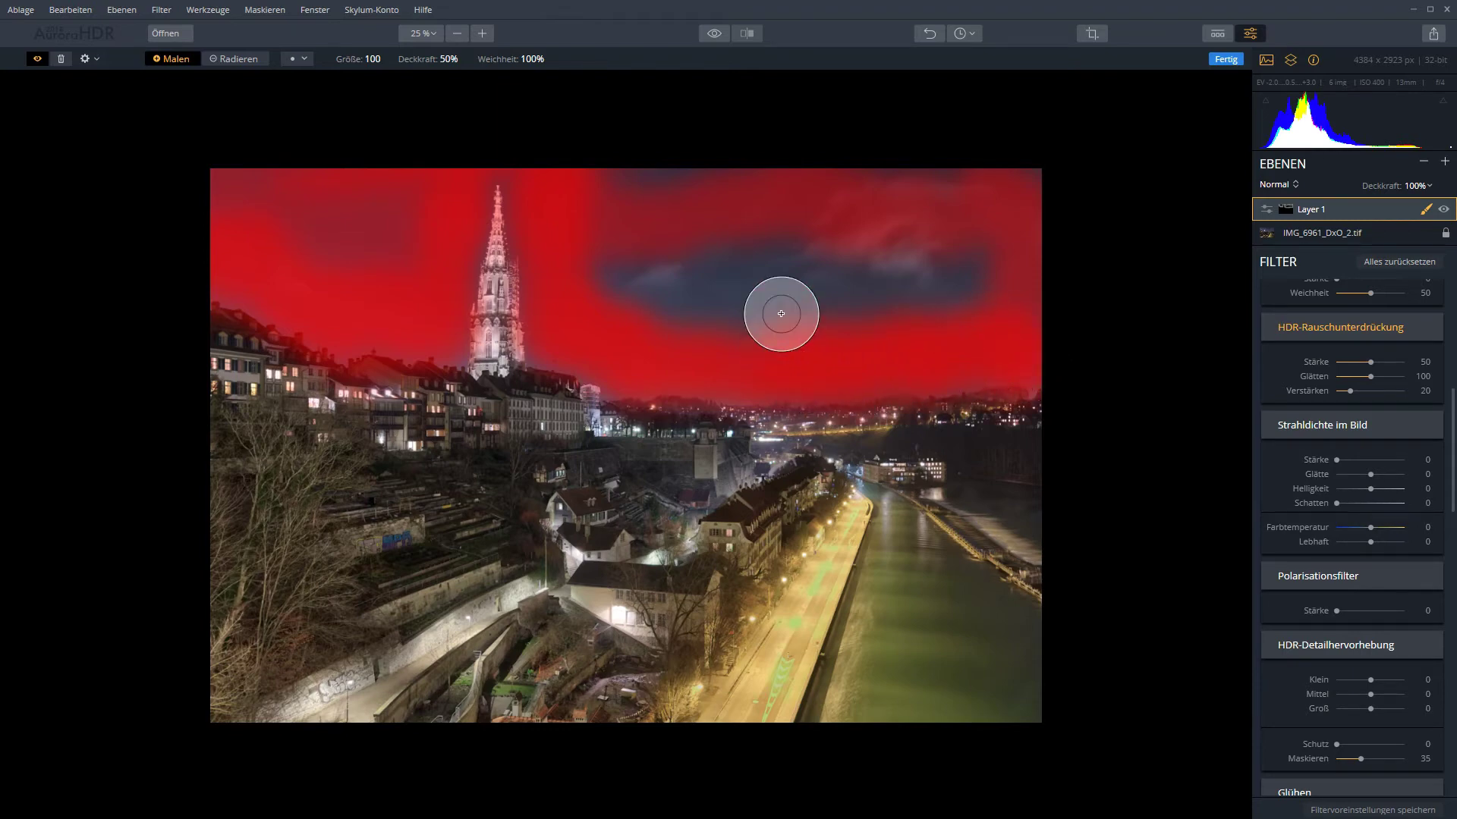
{"action": "mouse_move", "coordinate": [781, 314]}
{"action": "left_mouse_down"}
{"action": "mouse_move", "coordinate": [678, 232]}
{"action": "mouse_move", "coordinate": [598, 270]}
{"action": "mouse_move", "coordinate": [600, 162]}
{"action": "mouse_move", "coordinate": [661, 155]}
{"action": "mouse_move", "coordinate": [749, 187]}
{"action": "mouse_move", "coordinate": [903, 147]}
{"action": "mouse_move", "coordinate": [1018, 201]}
{"action": "mouse_move", "coordinate": [1016, 241]}
{"action": "mouse_move", "coordinate": [919, 293]}
{"action": "mouse_move", "coordinate": [856, 249]}
{"action": "mouse_move", "coordinate": [816, 276]}
{"action": "mouse_move", "coordinate": [761, 233]}
{"action": "mouse_move", "coordinate": [630, 258]}
{"action": "mouse_move", "coordinate": [626, 292]}
{"action": "mouse_move", "coordinate": [780, 227]}
{"action": "mouse_move", "coordinate": [887, 301]}
{"action": "mouse_move", "coordinate": [1020, 245]}
{"action": "mouse_move", "coordinate": [688, 305]}
{"action": "mouse_move", "coordinate": [646, 263]}
{"action": "mouse_move", "coordinate": [713, 232]}
{"action": "mouse_move", "coordinate": [848, 238]}
{"action": "left_mouse_up"}
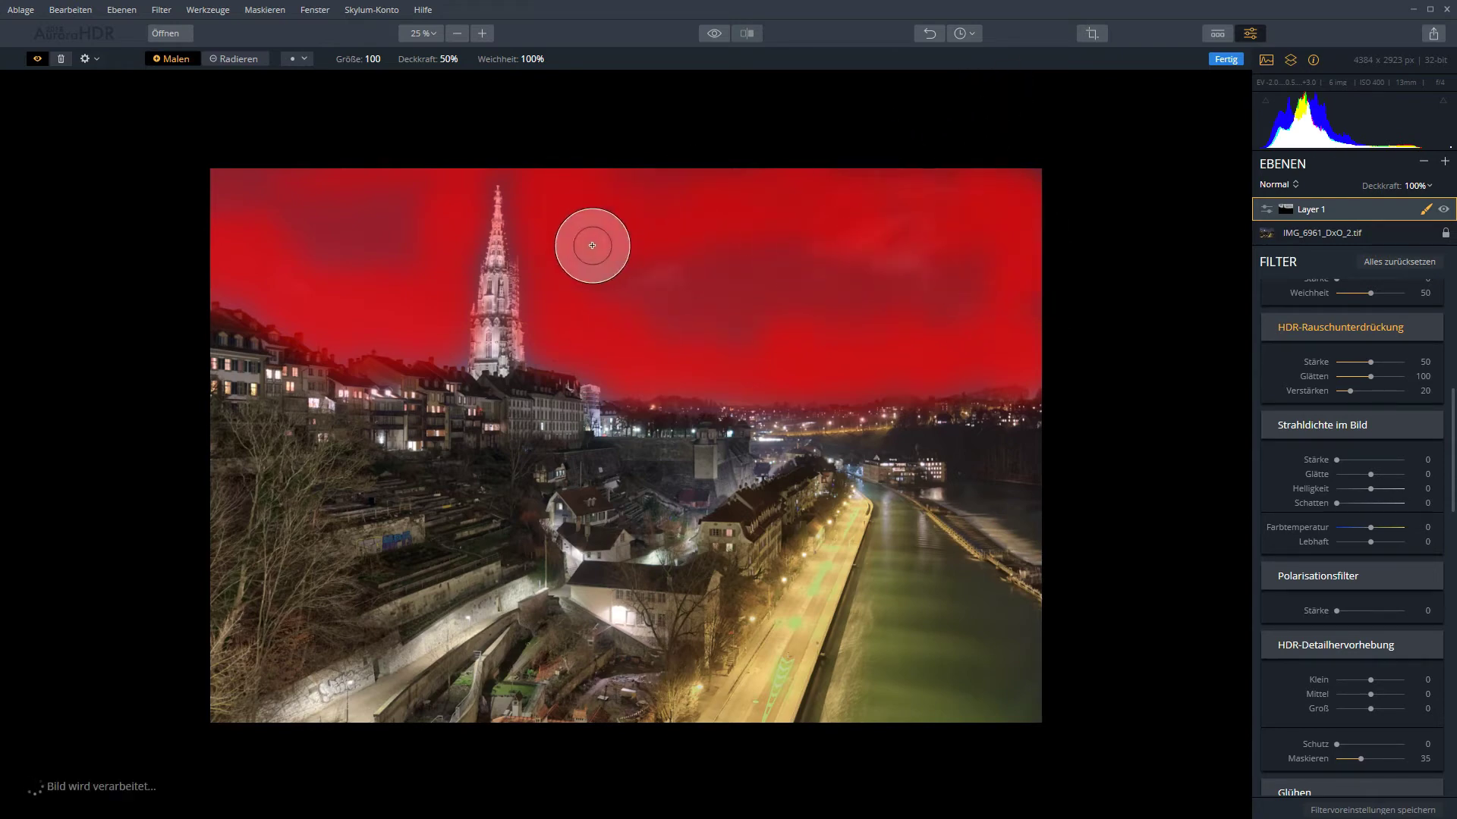
{"action": "mouse_move", "coordinate": [708, 266]}
{"action": "left_mouse_down"}
{"action": "mouse_move", "coordinate": [737, 315]}
{"action": "mouse_move", "coordinate": [738, 273]}
{"action": "mouse_move", "coordinate": [726, 262]}
{"action": "mouse_move", "coordinate": [761, 332]}
{"action": "mouse_move", "coordinate": [869, 254]}
{"action": "mouse_move", "coordinate": [903, 295]}
{"action": "mouse_move", "coordinate": [977, 267]}
{"action": "left_mouse_up"}
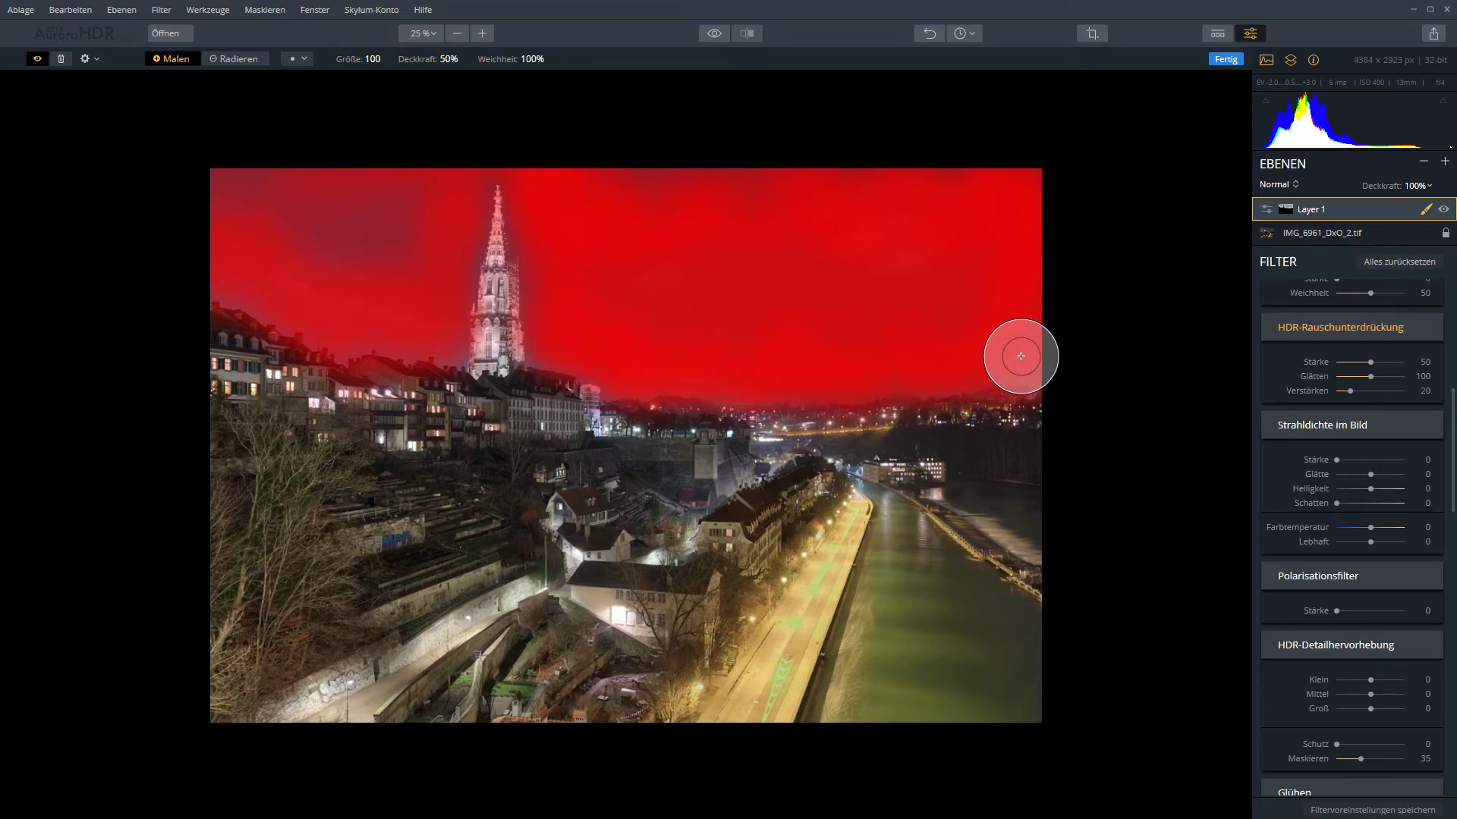
{"action": "mouse_move", "coordinate": [325, 163]}
{"action": "left_mouse_down"}
{"action": "mouse_move", "coordinate": [216, 206]}
{"action": "mouse_move", "coordinate": [250, 175]}
{"action": "mouse_move", "coordinate": [297, 211]}
{"action": "mouse_move", "coordinate": [287, 239]}
{"action": "mouse_move", "coordinate": [380, 191]}
{"action": "mouse_move", "coordinate": [401, 255]}
{"action": "left_mouse_up"}
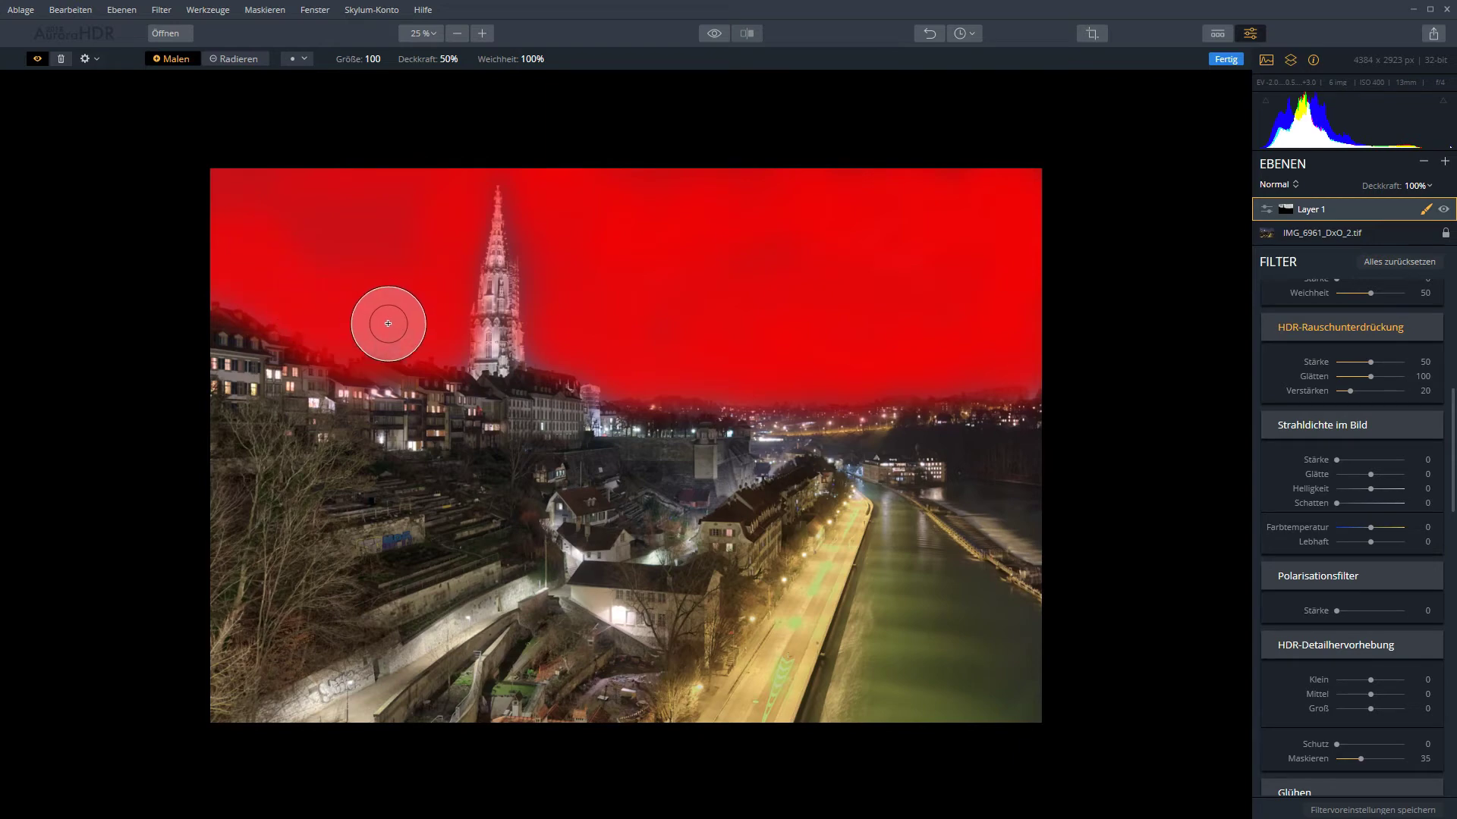
{"action": "left_click_drag", "start_coordinate": [433, 327], "coordinate": [410, 292]}
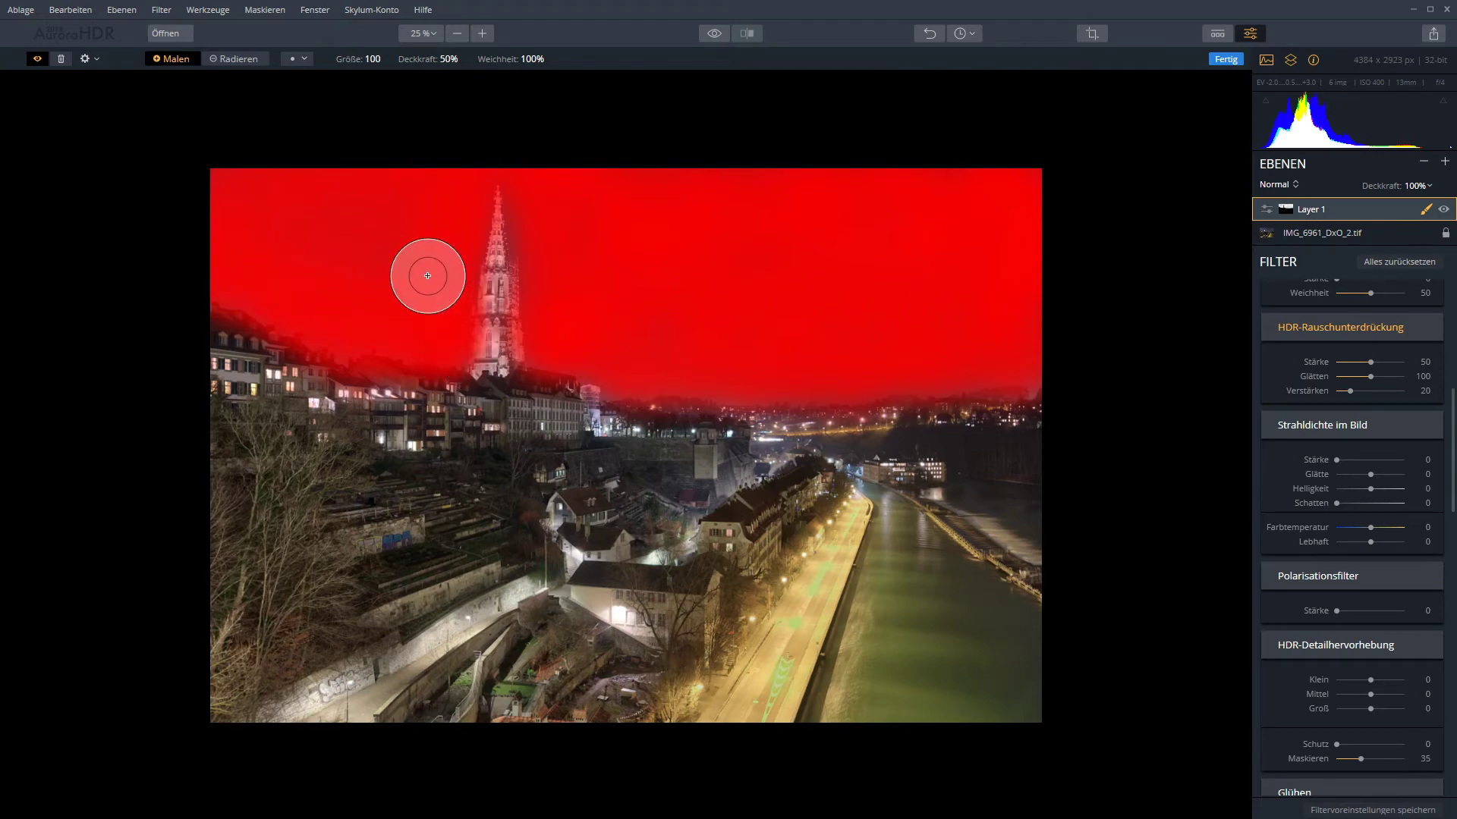
- Erase the mask along the rooftops below the sky with the brush, and set the eraser size to 30
{"action": "left_click", "coordinate": [240, 58]}
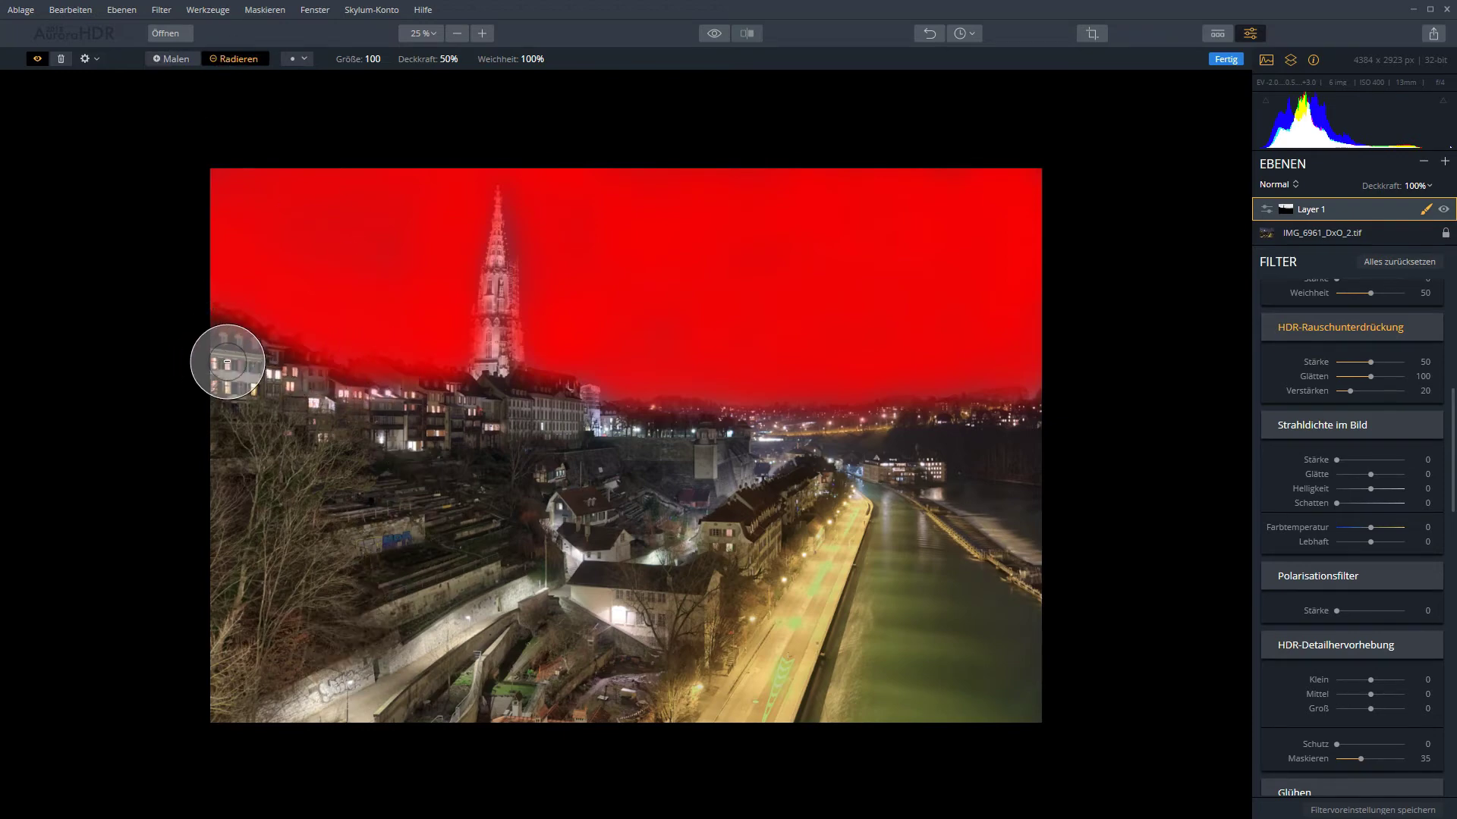
{"action": "mouse_move", "coordinate": [213, 342]}
{"action": "left_mouse_down"}
{"action": "mouse_move", "coordinate": [293, 384]}
{"action": "mouse_move", "coordinate": [377, 400]}
{"action": "mouse_move", "coordinate": [465, 390]}
{"action": "mouse_move", "coordinate": [636, 429]}
{"action": "left_mouse_up"}
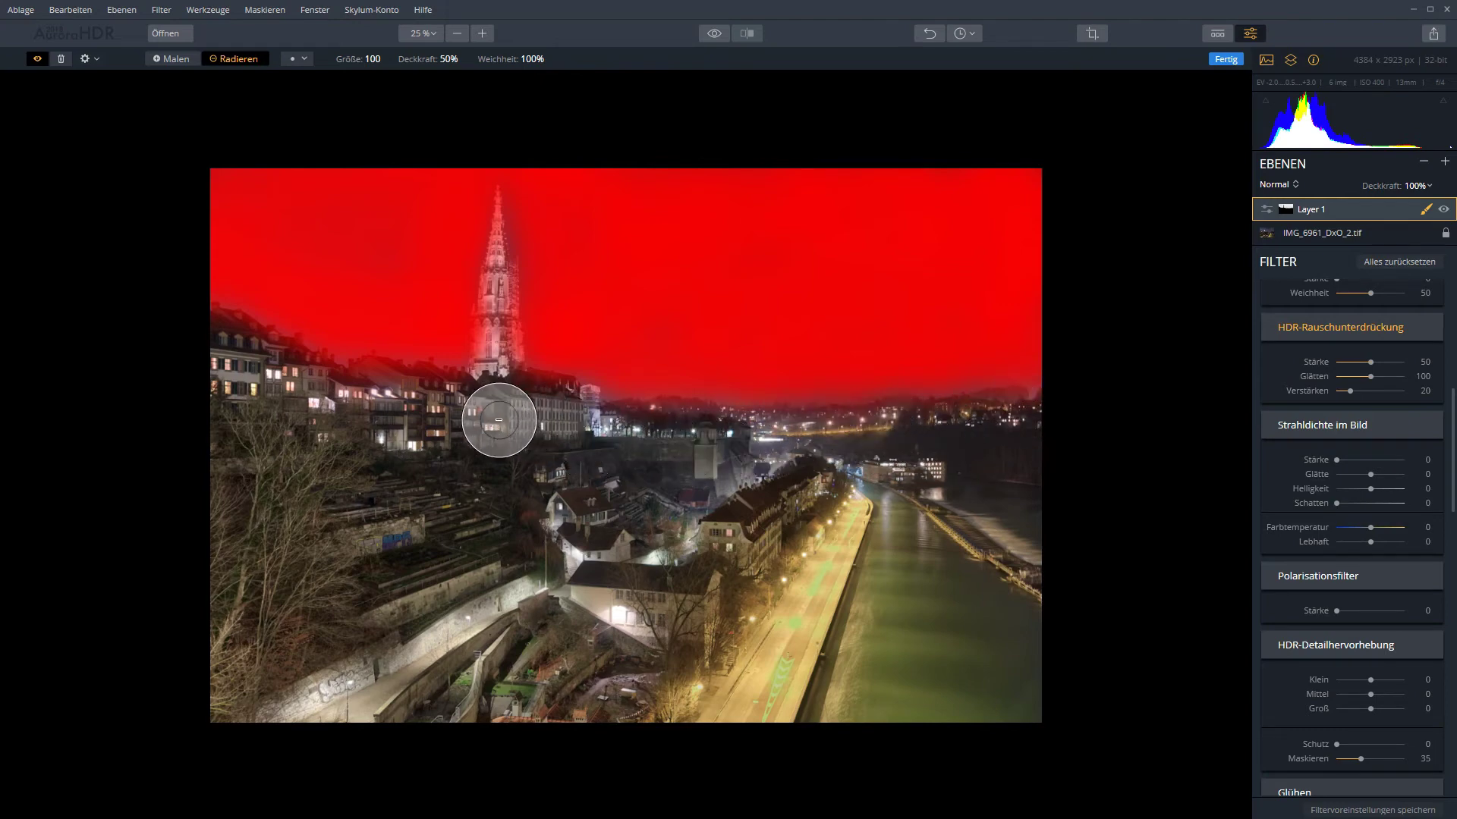
{"action": "left_click", "coordinate": [376, 61]}
{"action": "left_click_drag", "start_coordinate": [358, 92], "coordinate": [339, 89]}
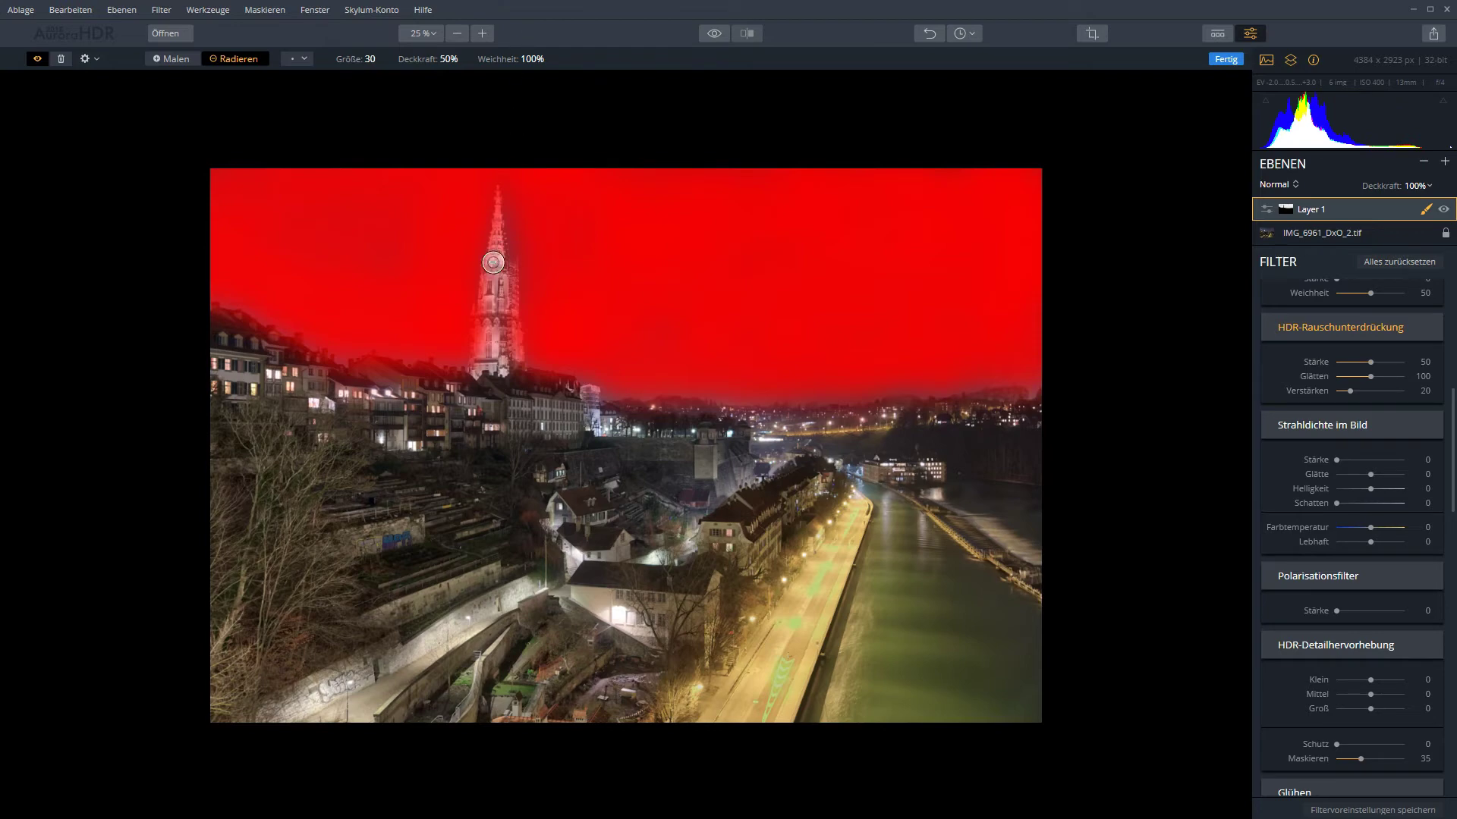
- Erase the sky mask over the church tower and reduce the brush size to 16
{"action": "mouse_move", "coordinate": [493, 262]}
{"action": "left_mouse_down"}
{"action": "mouse_move", "coordinate": [526, 342]}
{"action": "mouse_move", "coordinate": [489, 327]}
{"action": "mouse_move", "coordinate": [482, 352]}
{"action": "mouse_move", "coordinate": [488, 312]}
{"action": "mouse_move", "coordinate": [482, 355]}
{"action": "mouse_move", "coordinate": [492, 266]}
{"action": "mouse_move", "coordinate": [492, 351]}
{"action": "mouse_move", "coordinate": [506, 308]}
{"action": "mouse_move", "coordinate": [514, 355]}
{"action": "mouse_move", "coordinate": [488, 363]}
{"action": "mouse_move", "coordinate": [511, 285]}
{"action": "mouse_move", "coordinate": [490, 283]}
{"action": "mouse_move", "coordinate": [496, 249]}
{"action": "mouse_move", "coordinate": [485, 350]}
{"action": "left_mouse_up"}
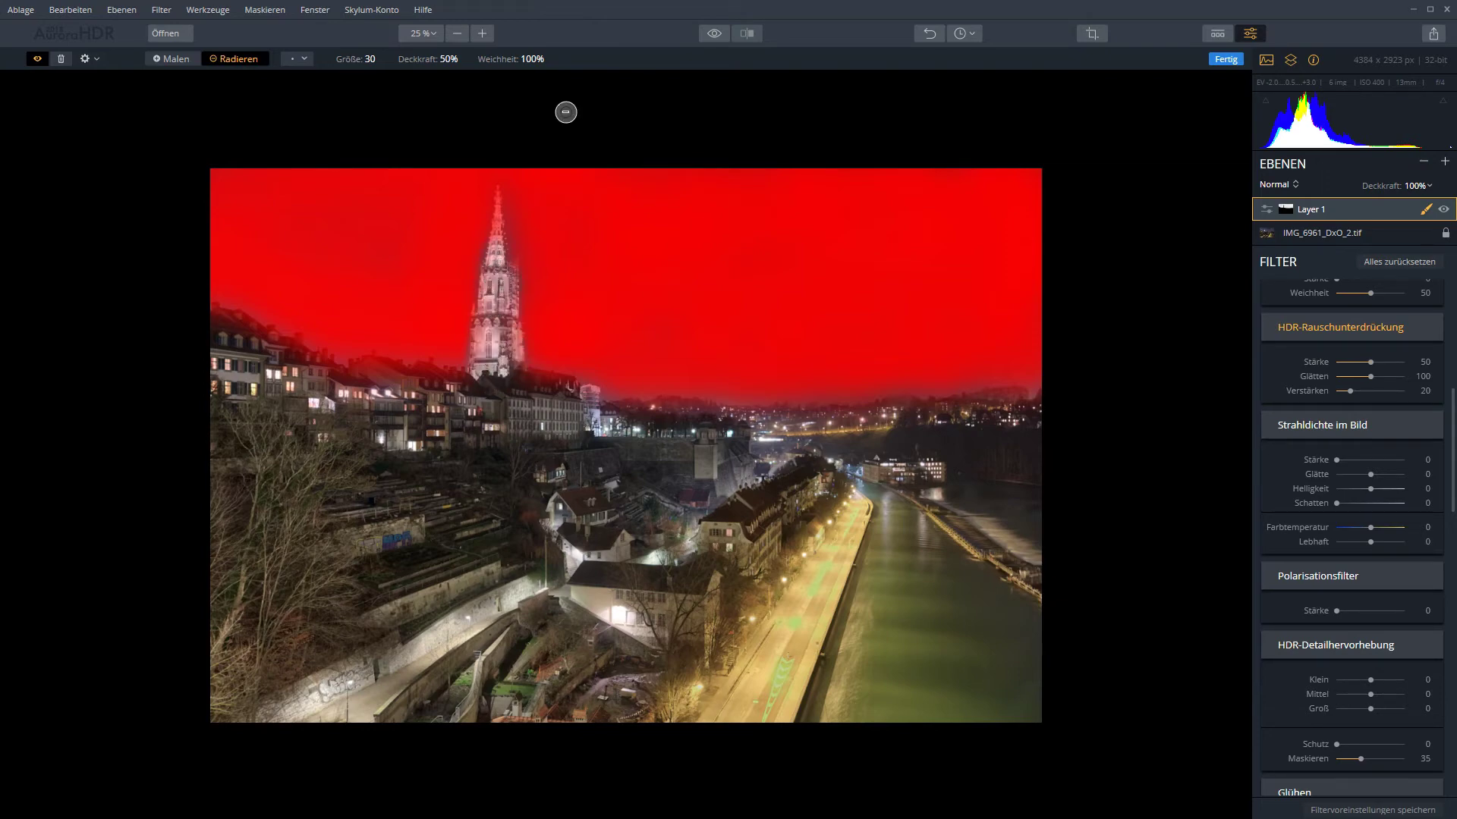
{"action": "left_click", "coordinate": [370, 57]}
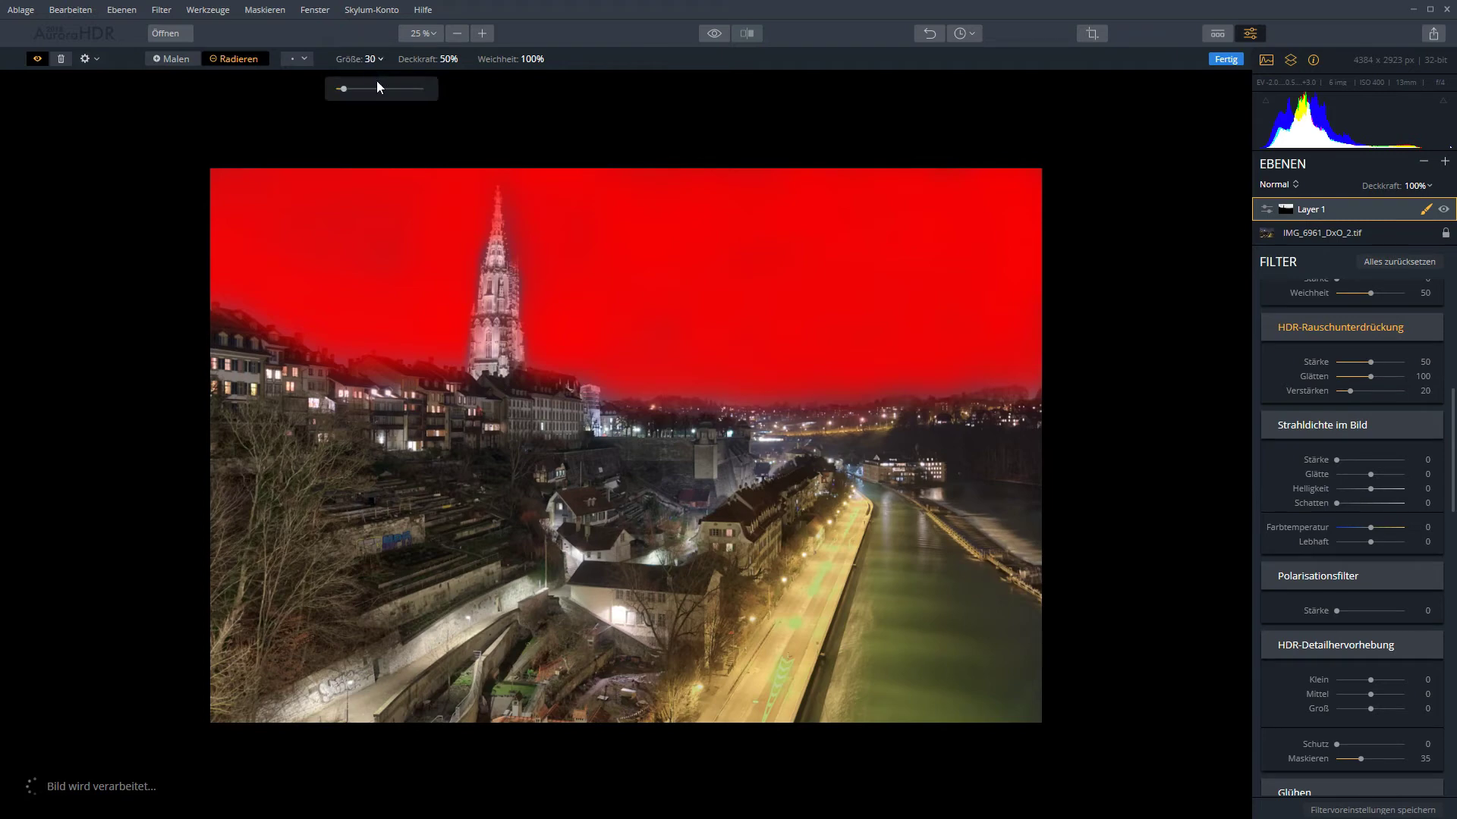
{"action": "left_click_drag", "start_coordinate": [344, 87], "coordinate": [340, 87]}
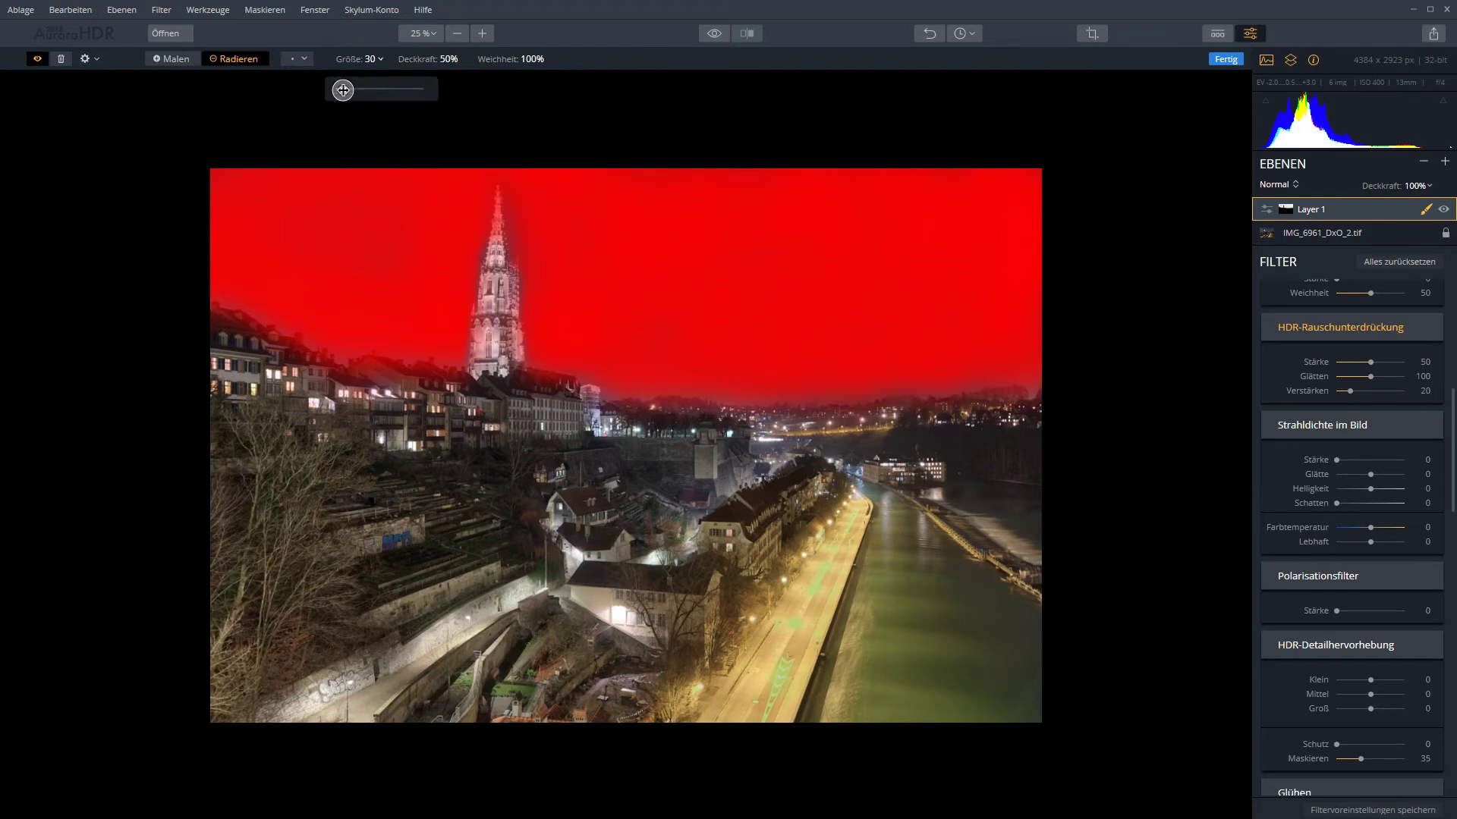
{"action": "left_click", "coordinate": [380, 62]}
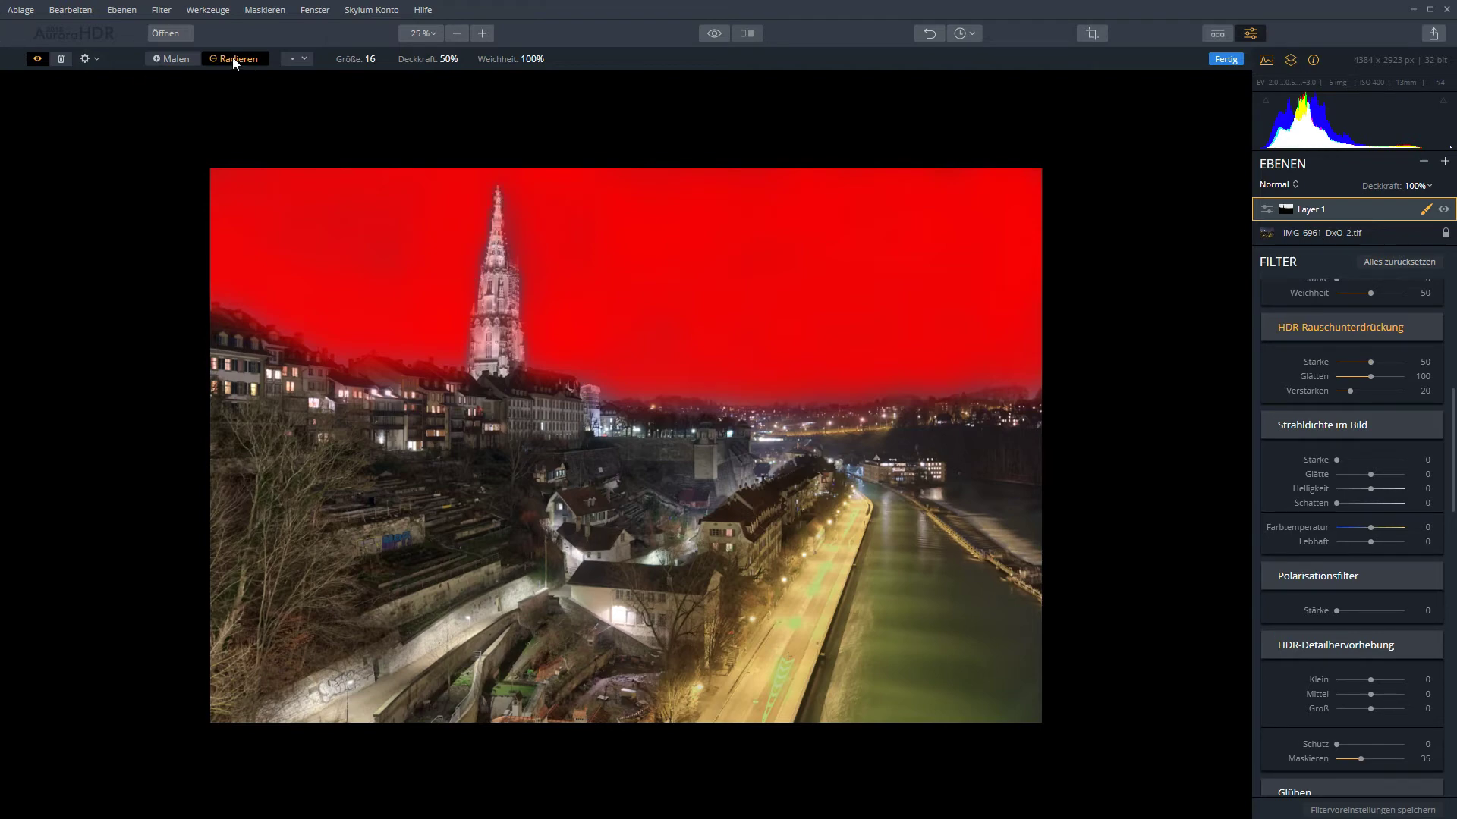
- Paint the sky mask along the horizon above the distant hills with the size 16 brush, and finish masking
{"action": "left_click", "coordinate": [179, 60]}
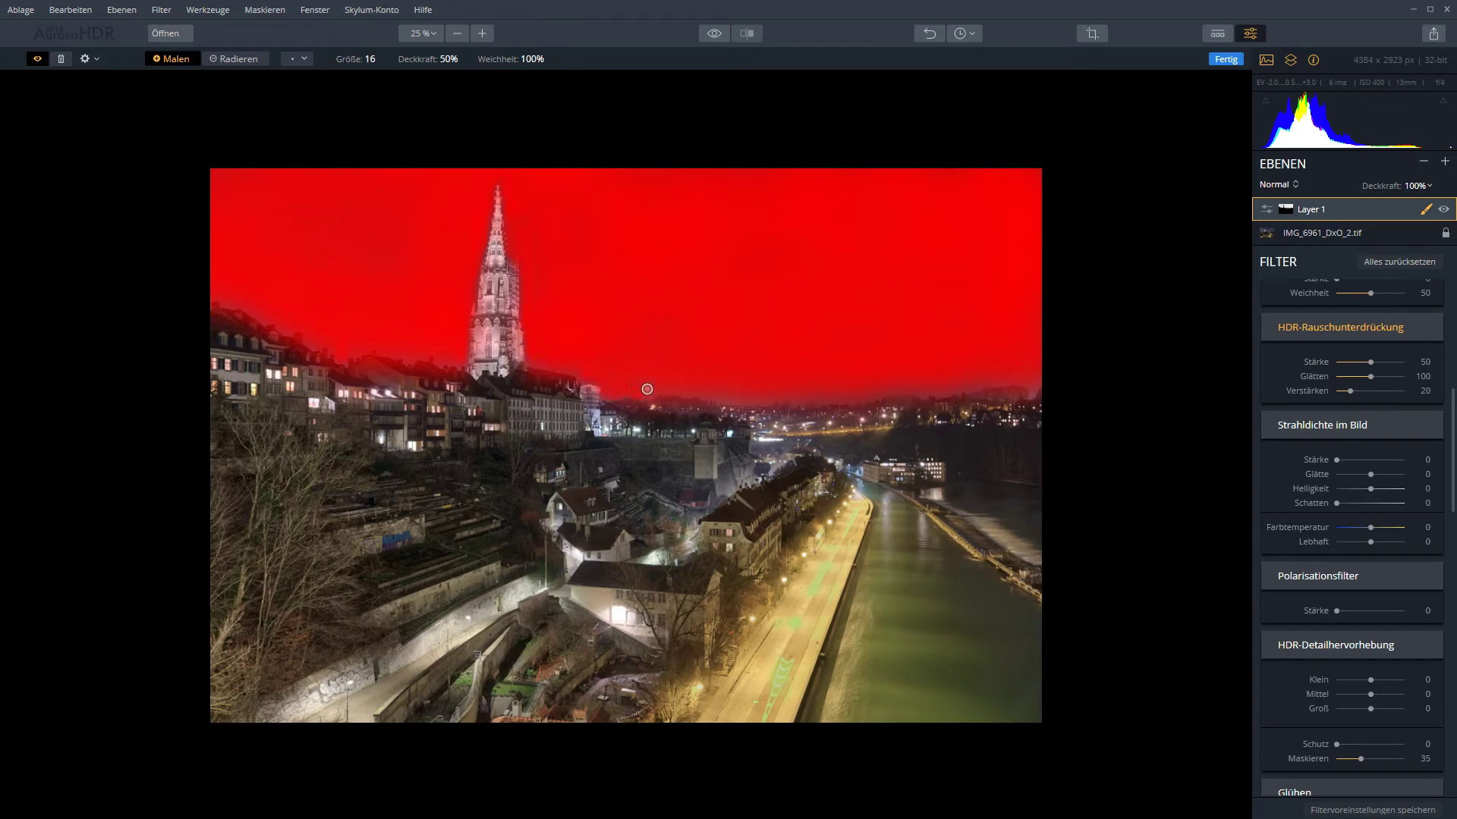
{"action": "left_click_drag", "start_coordinate": [646, 389], "coordinate": [660, 352]}
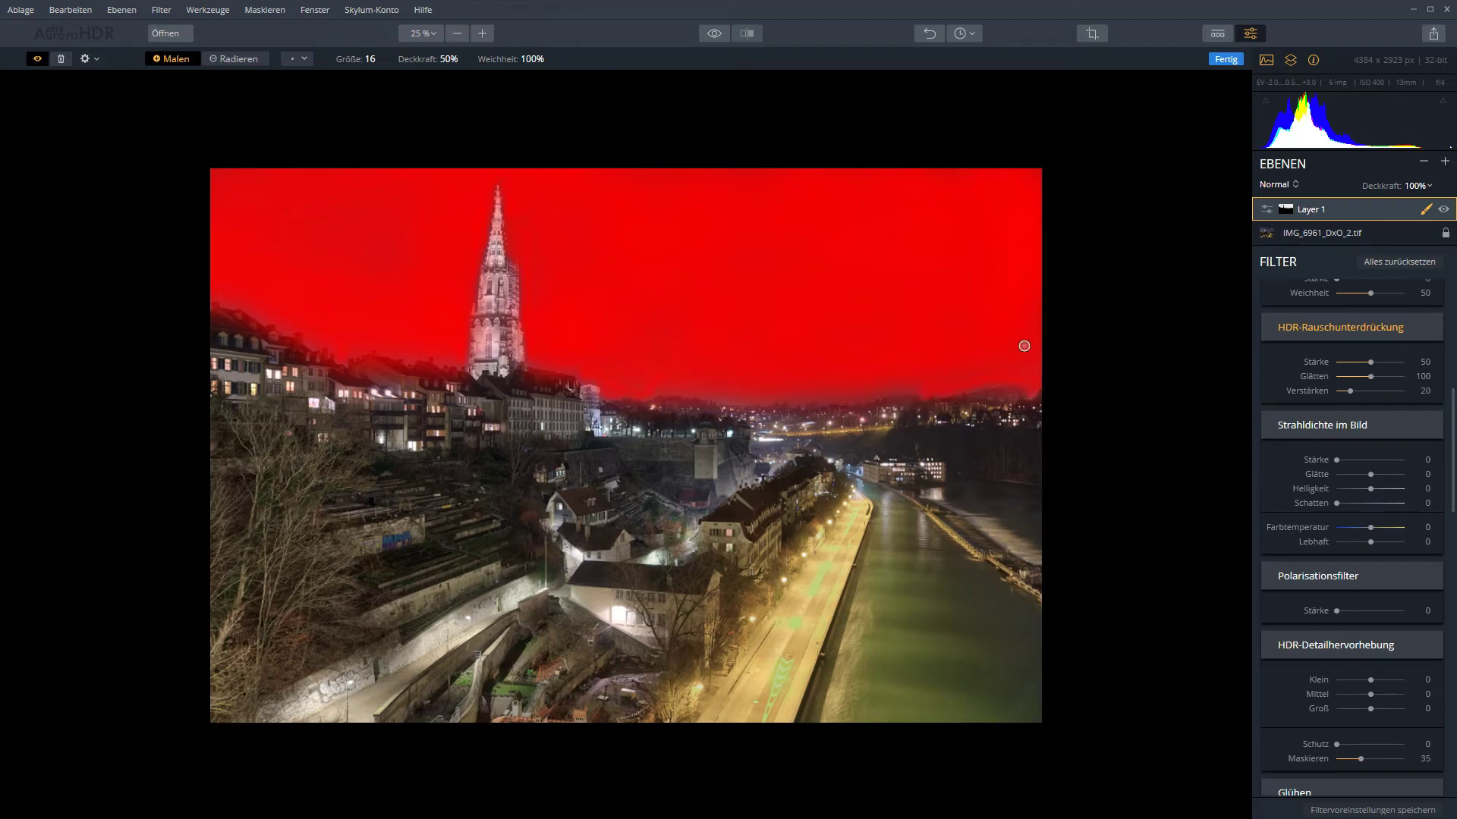
{"action": "left_click_drag", "start_coordinate": [781, 421], "coordinate": [774, 403]}
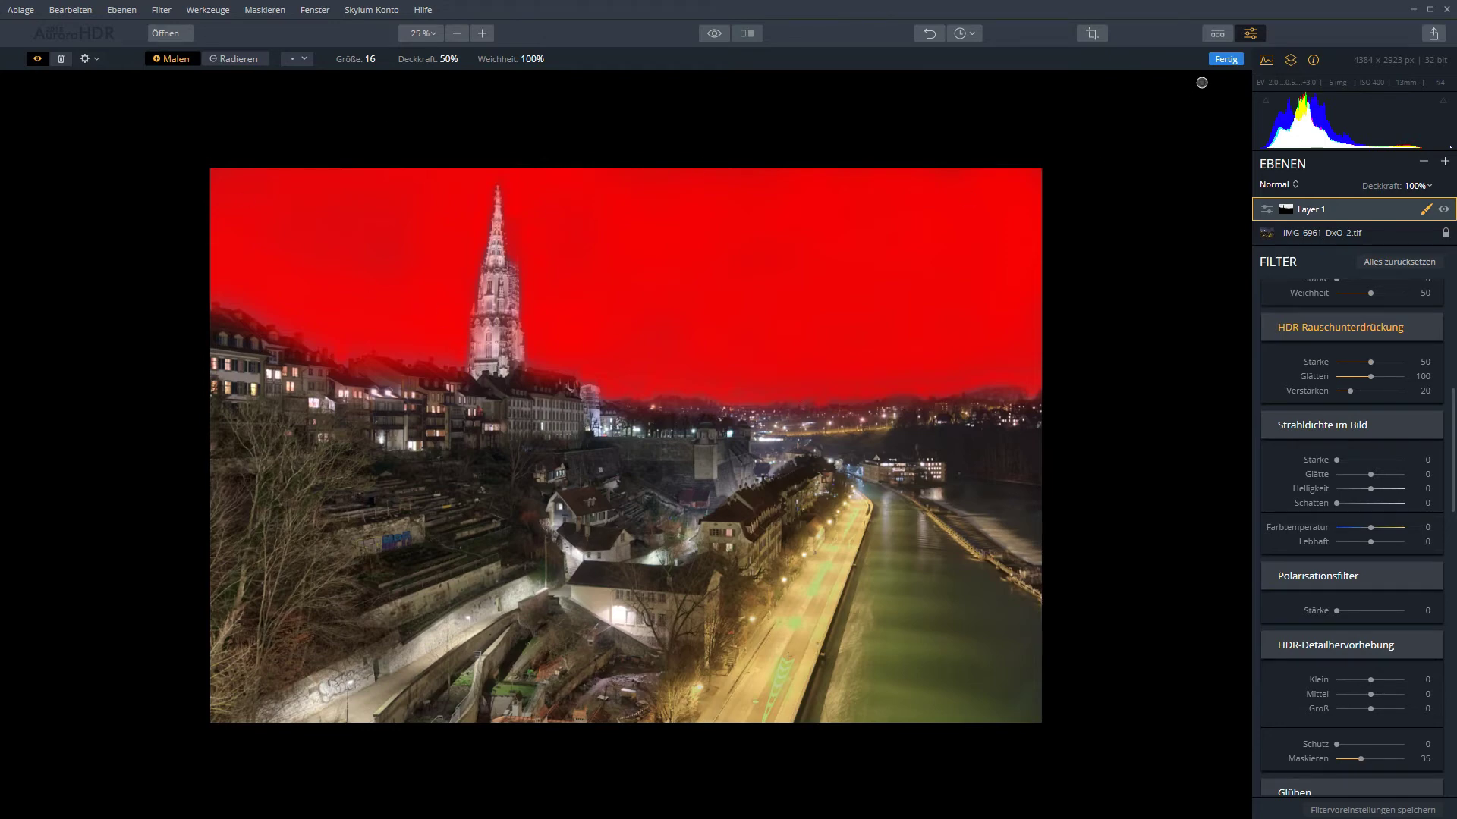
{"action": "left_click", "coordinate": [1224, 60]}
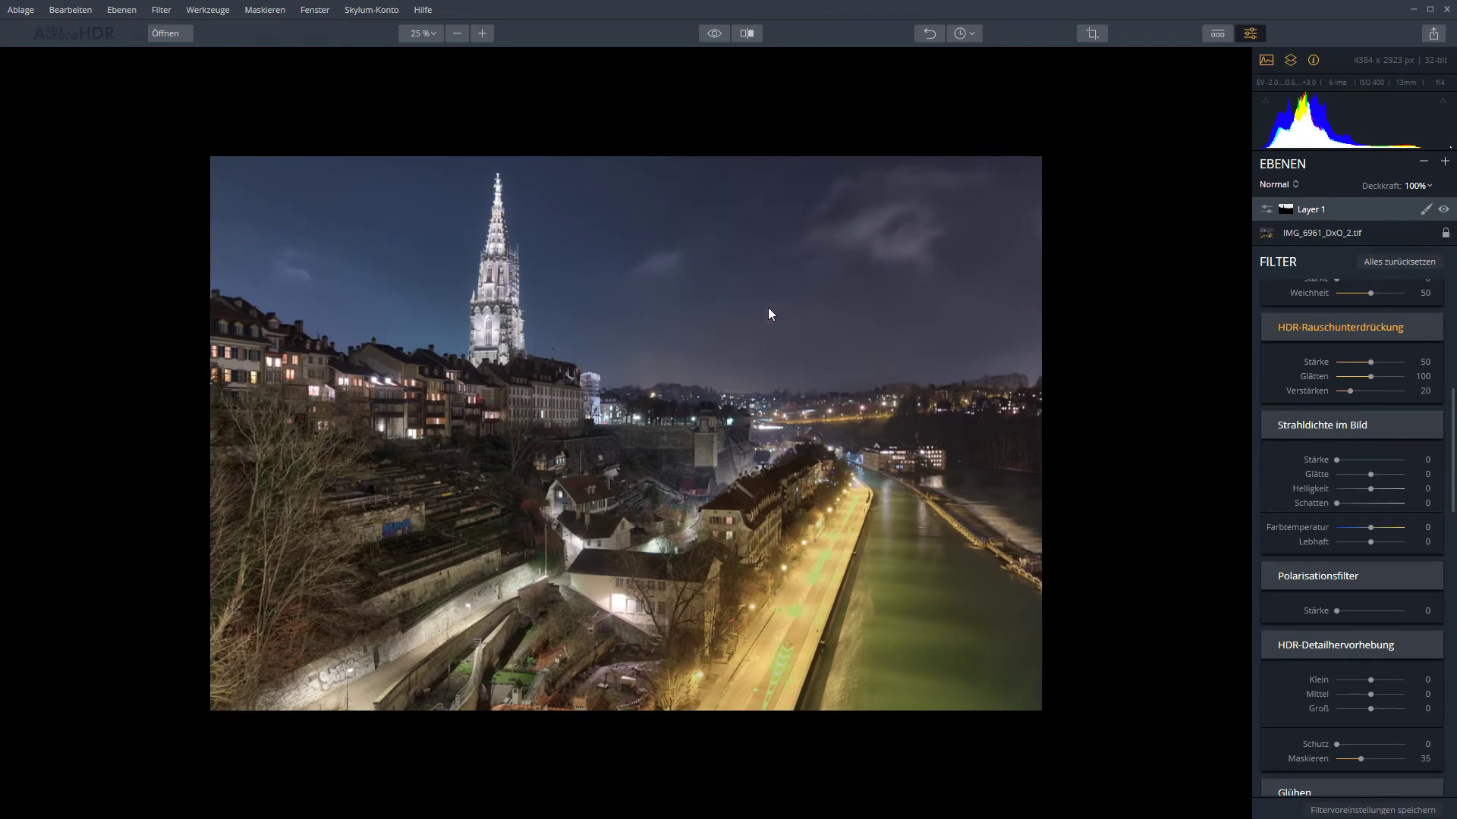
- Compare the sky up close with the HDR-Rauschunterdrückung filter switched off and on
{"action": "scroll", "coordinate": [739, 266], "scroll_direction": "up", "scroll_amount": 5}
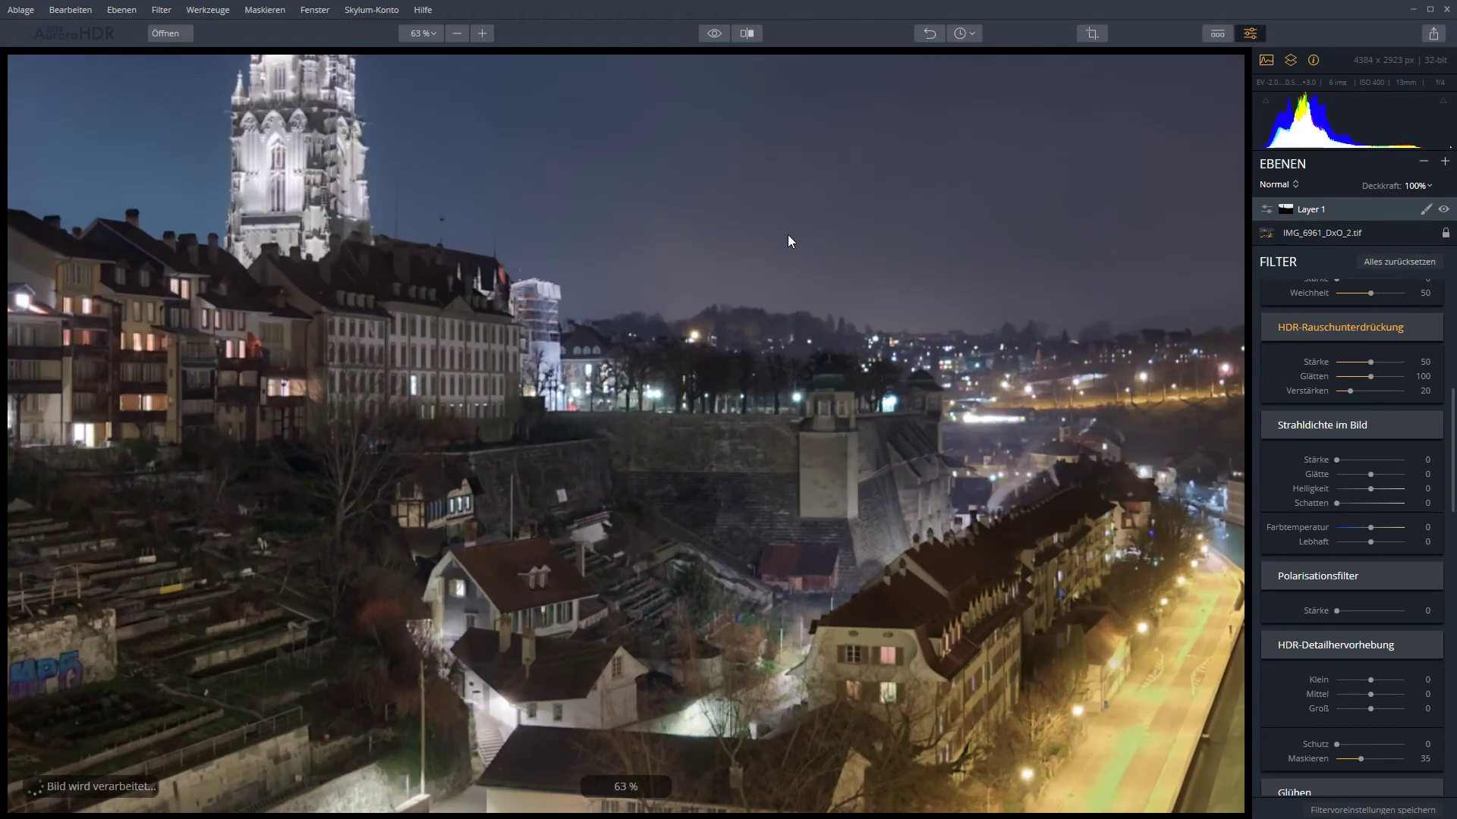
{"action": "scroll", "coordinate": [823, 252], "scroll_direction": "up", "scroll_amount": 5}
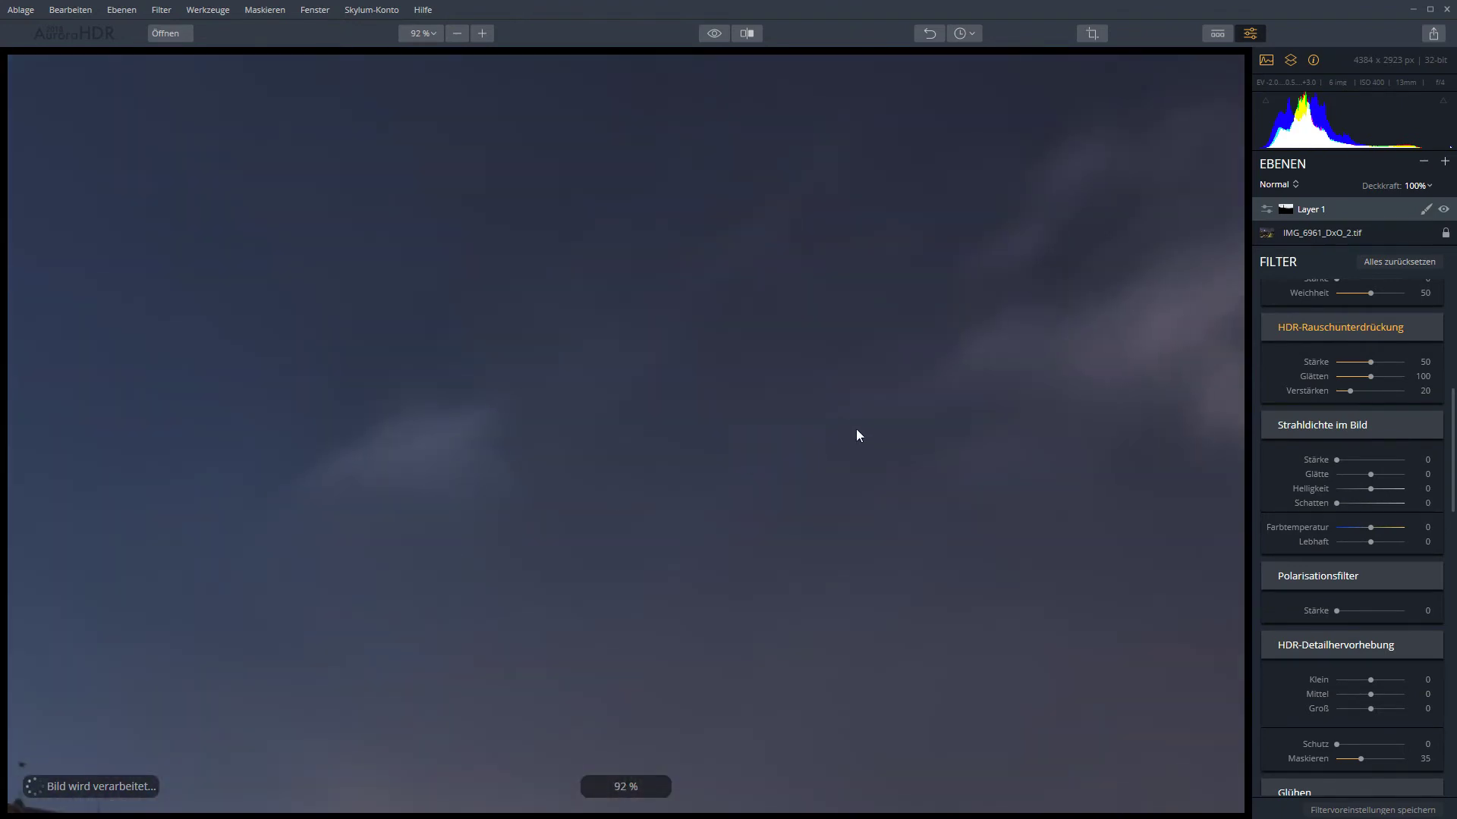
{"action": "scroll", "coordinate": [998, 403], "scroll_direction": "up", "scroll_amount": 4}
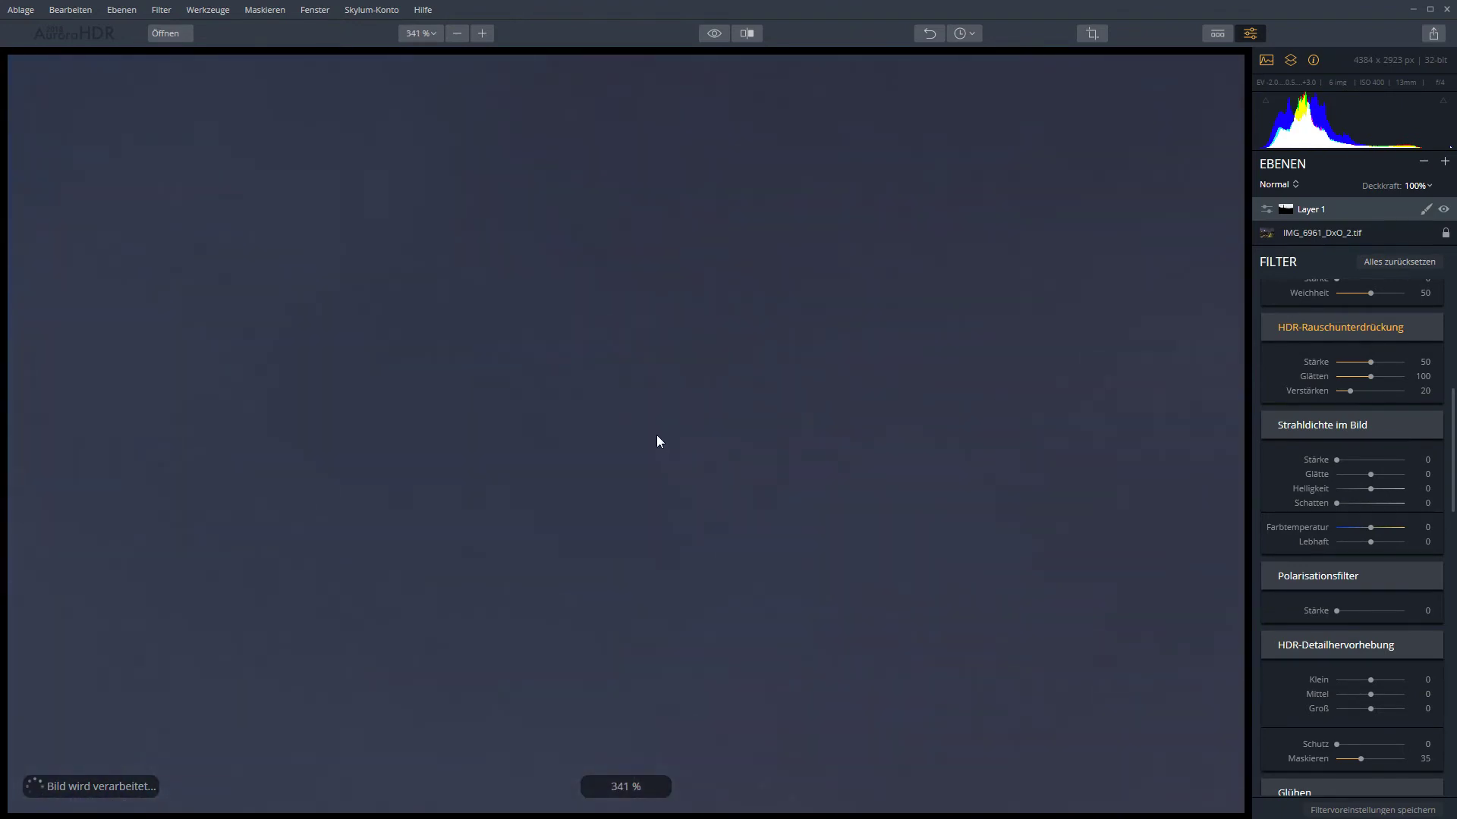
{"action": "left_click", "coordinate": [1429, 327]}
{"action": "left_click", "coordinate": [1429, 328]}
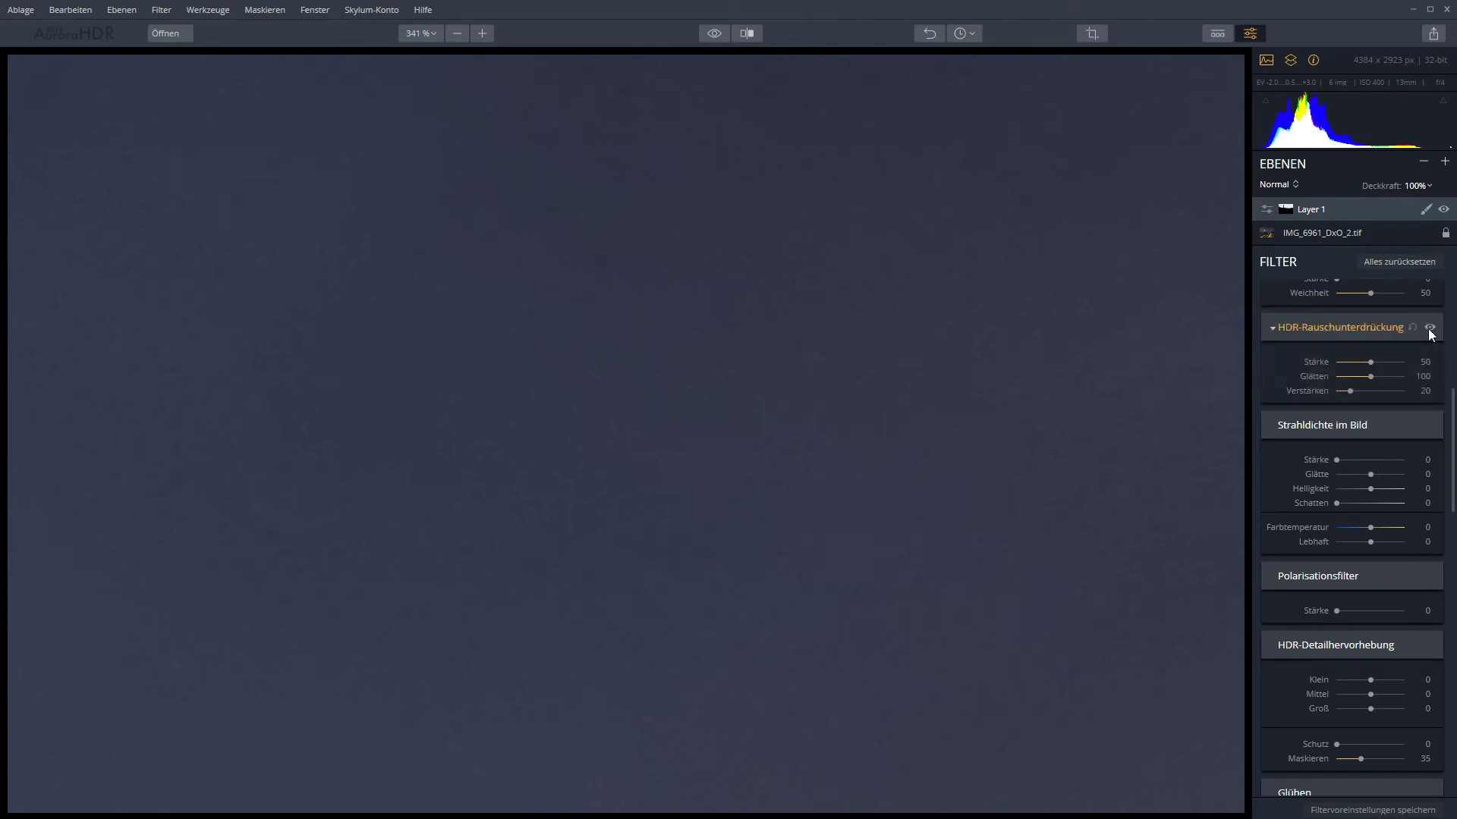
{"action": "left_click", "coordinate": [1429, 329]}
{"action": "left_click", "coordinate": [1429, 329]}
{"action": "key", "text": "ctrl+0"}
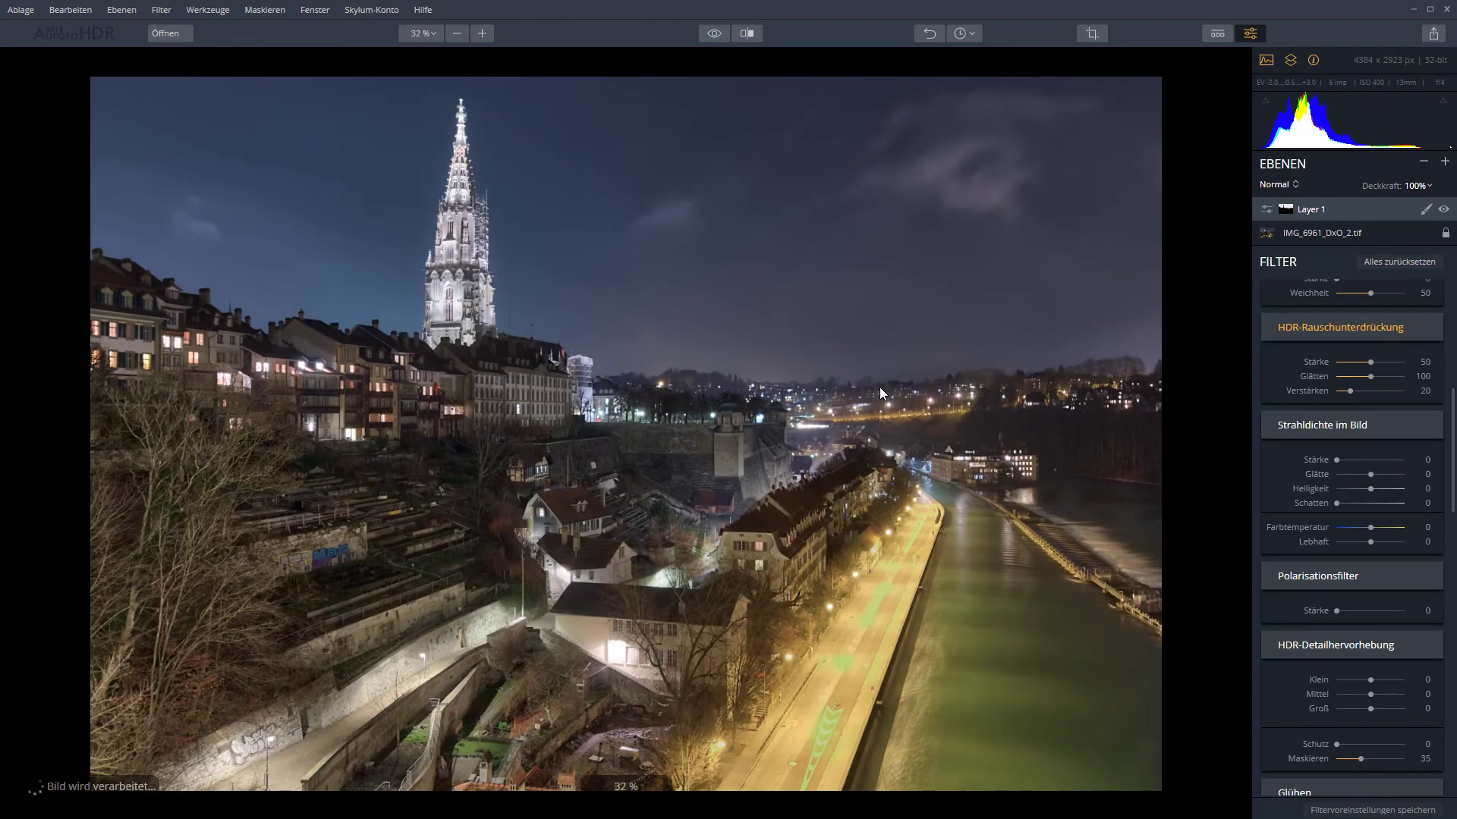
- Set Layer 1's opacity to 80% and toggle the layer's visibility to compare the sky up close
{"action": "scroll", "coordinate": [866, 228], "scroll_direction": "up", "scroll_amount": 8}
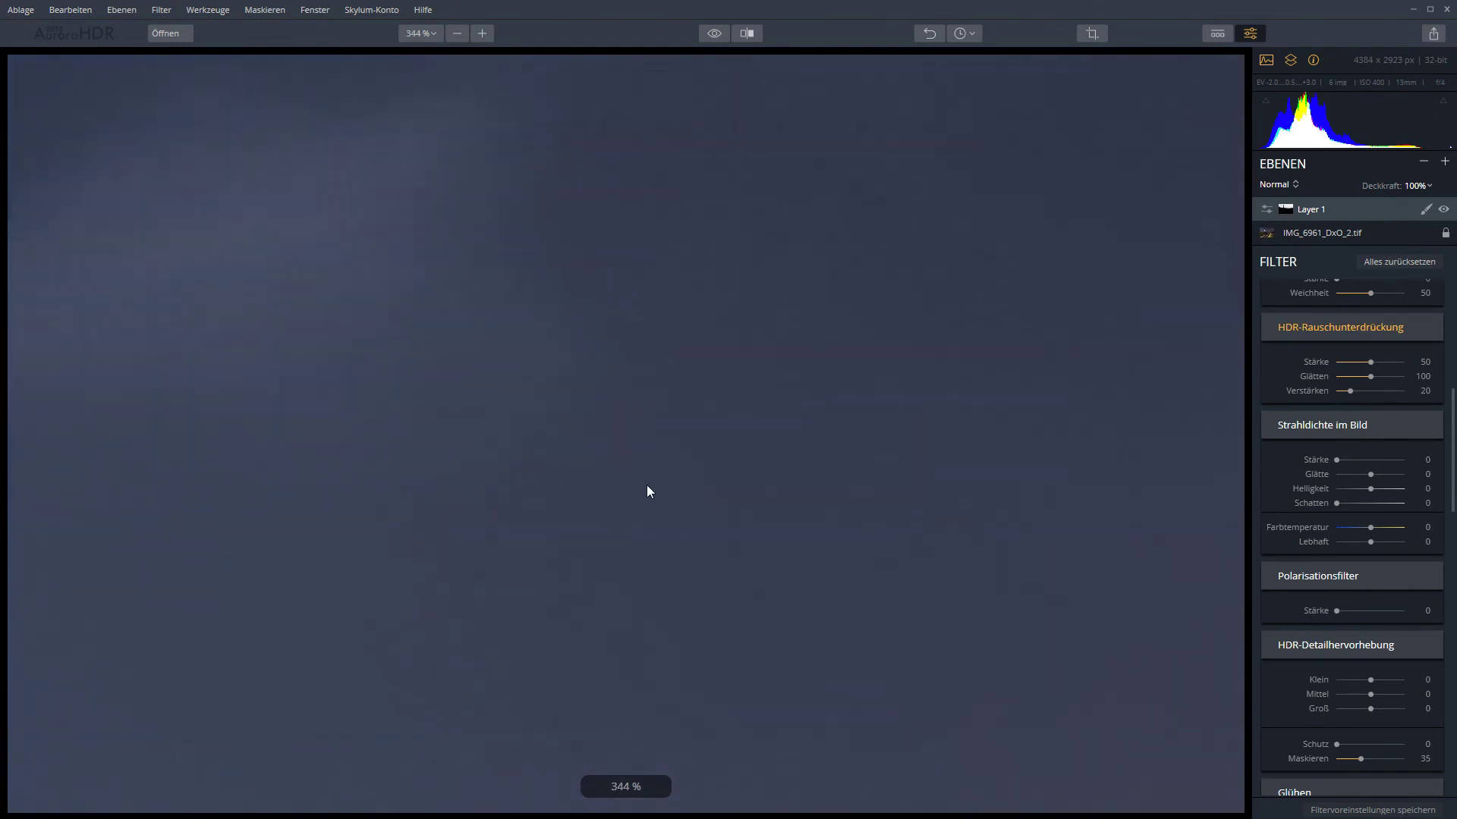
{"action": "left_click_drag", "start_coordinate": [991, 379], "coordinate": [806, 387]}
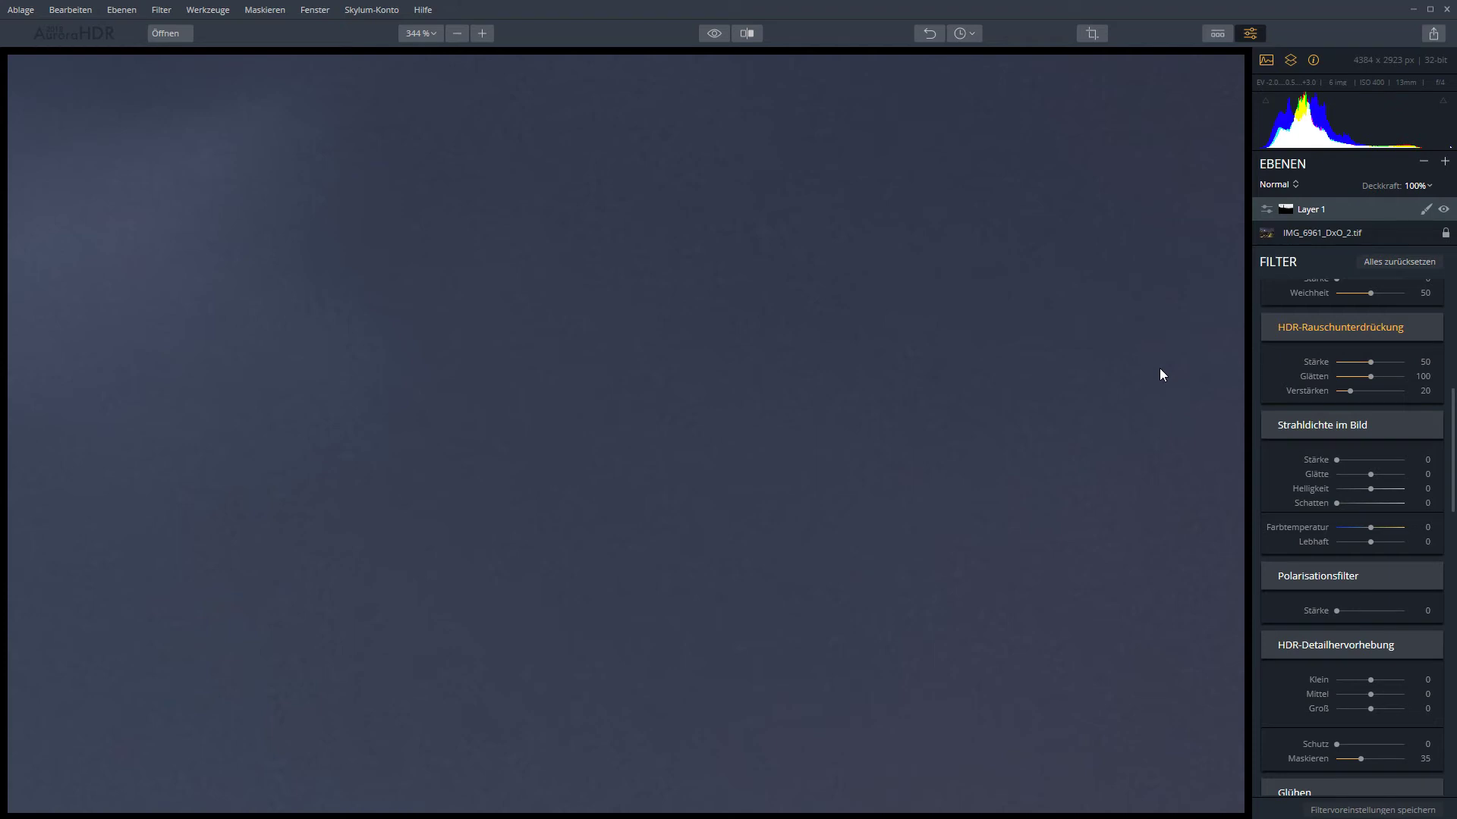
{"action": "mouse_move", "coordinate": [1288, 318]}
{"action": "left_click", "coordinate": [1429, 186]}
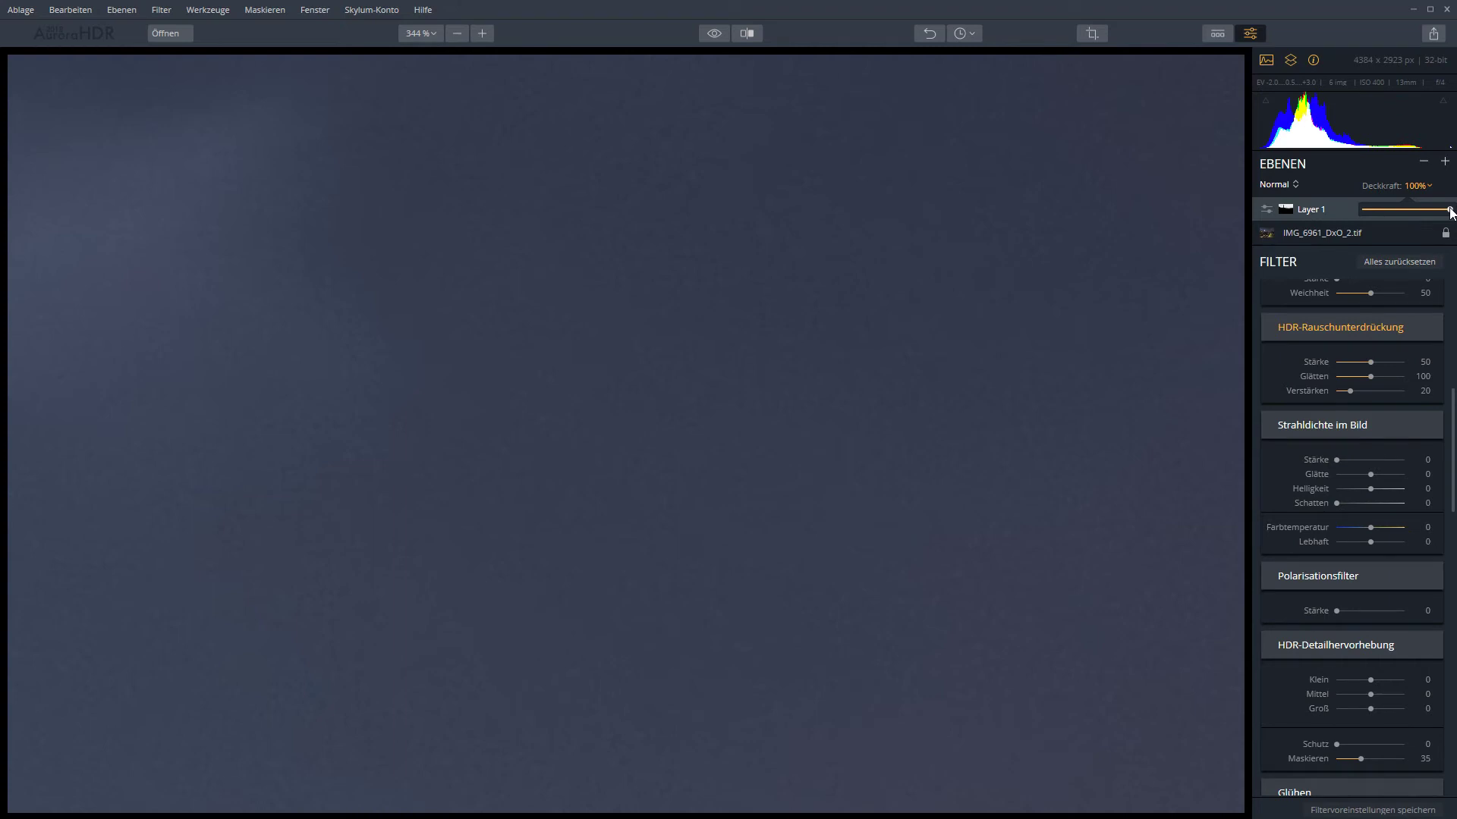
{"action": "left_click_drag", "start_coordinate": [1450, 212], "coordinate": [1377, 216]}
{"action": "left_click_drag", "start_coordinate": [1449, 210], "coordinate": [1426, 217]}
{"action": "left_click_drag", "start_coordinate": [1378, 209], "coordinate": [1435, 214]}
{"action": "left_click", "coordinate": [1427, 189]}
{"action": "scroll", "coordinate": [793, 367], "scroll_direction": "up", "scroll_amount": 2}
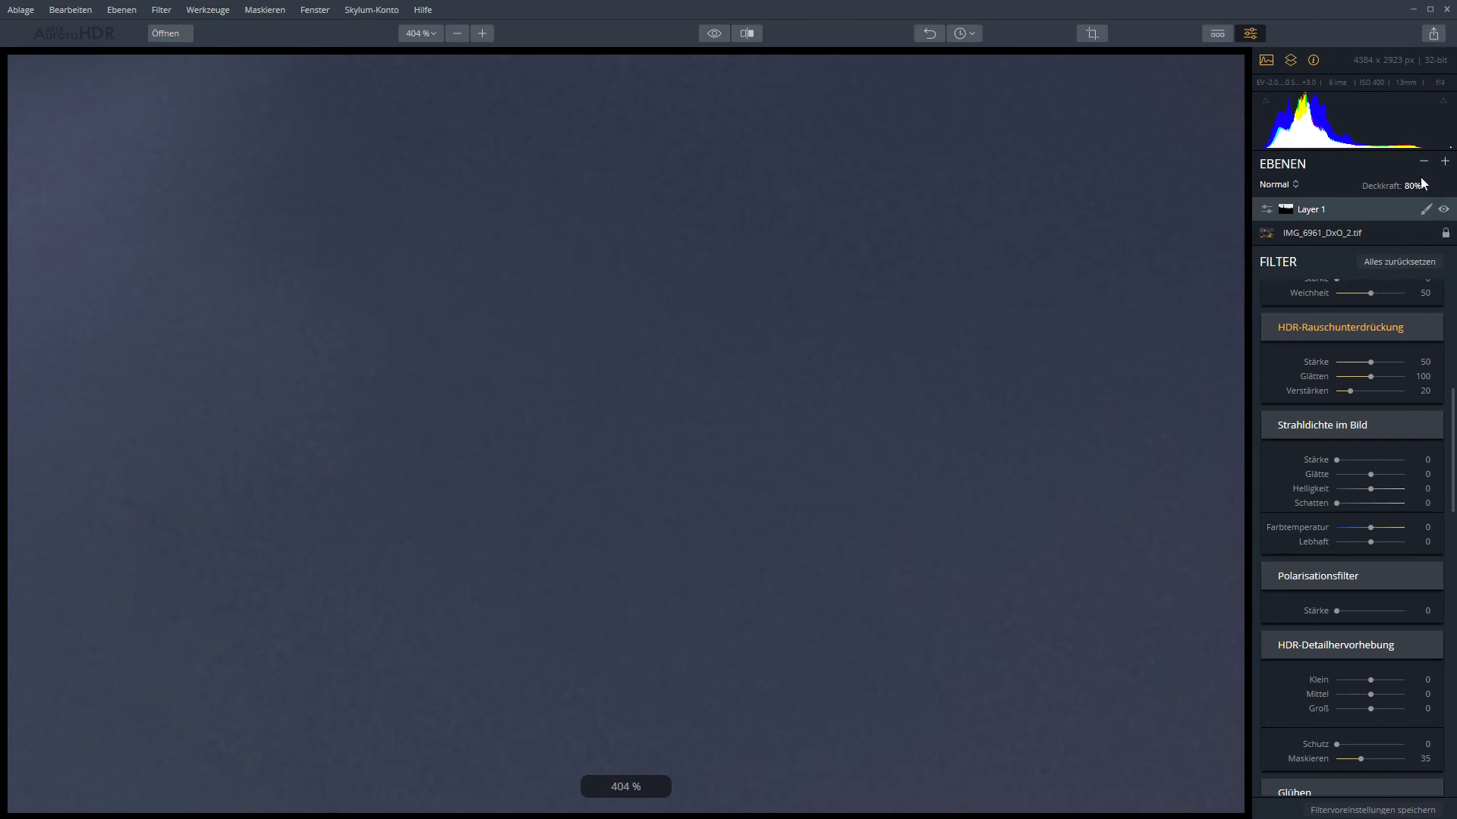
{"action": "left_click", "coordinate": [1445, 213]}
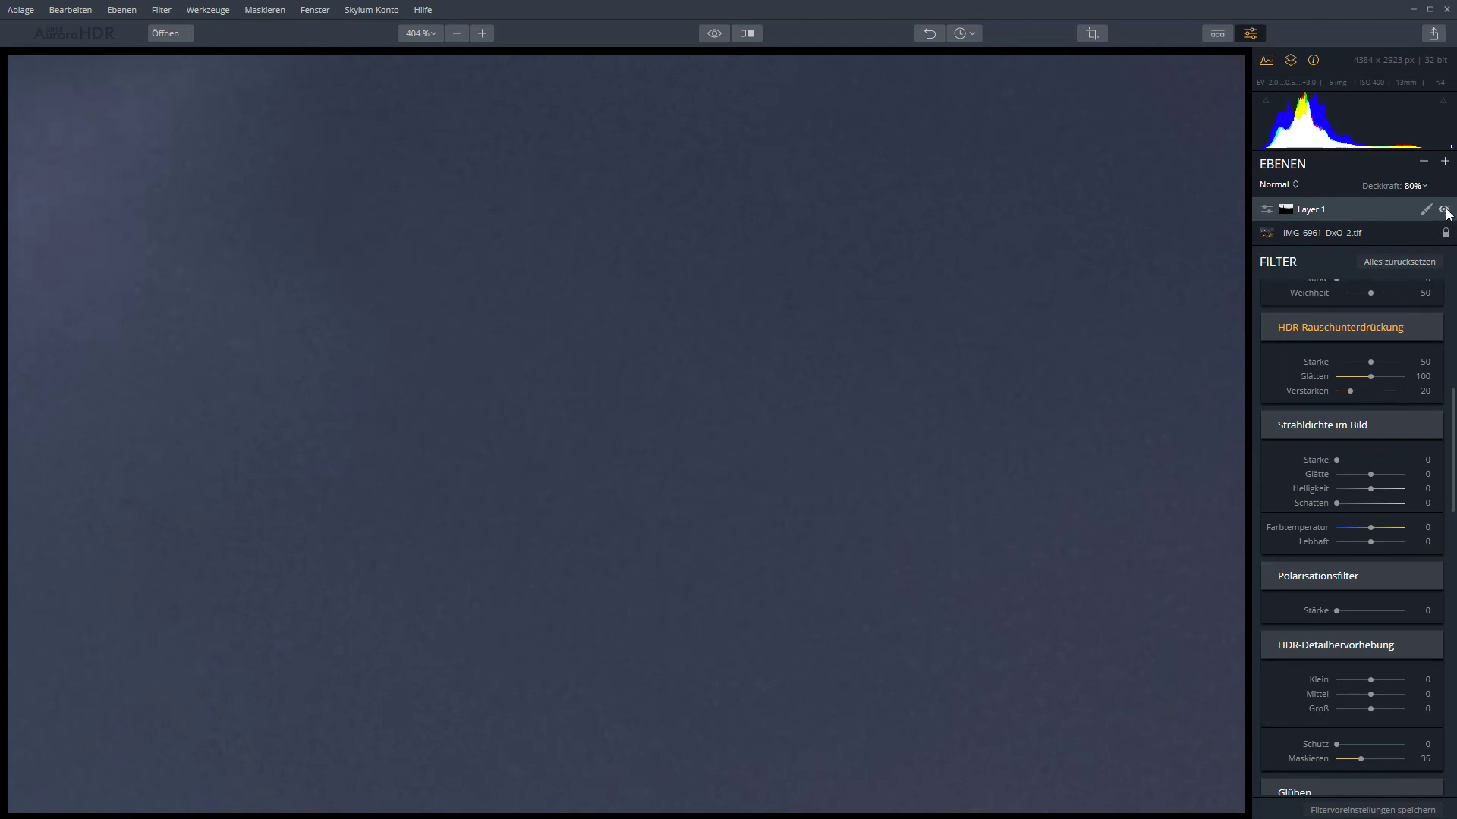
- Try about 70% opacity on Layer 1, restore it to 80% and compare the sky by toggling the layer
{"action": "left_click", "coordinate": [1416, 186]}
{"action": "left_click_drag", "start_coordinate": [1376, 211], "coordinate": [1423, 214]}
{"action": "left_click", "coordinate": [1415, 186]}
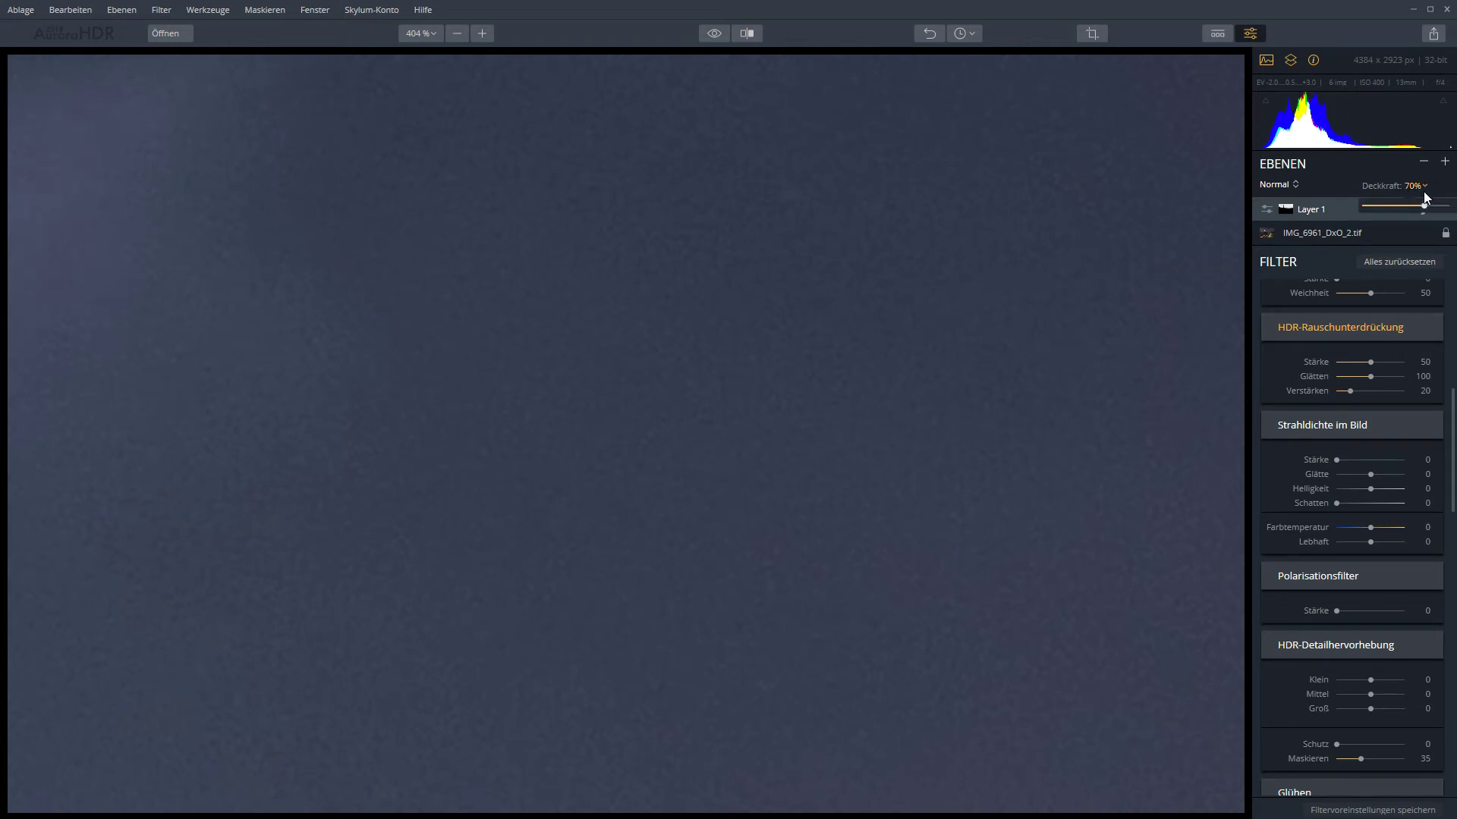
{"action": "left_click", "coordinate": [1424, 212]}
{"action": "left_click", "coordinate": [1433, 213]}
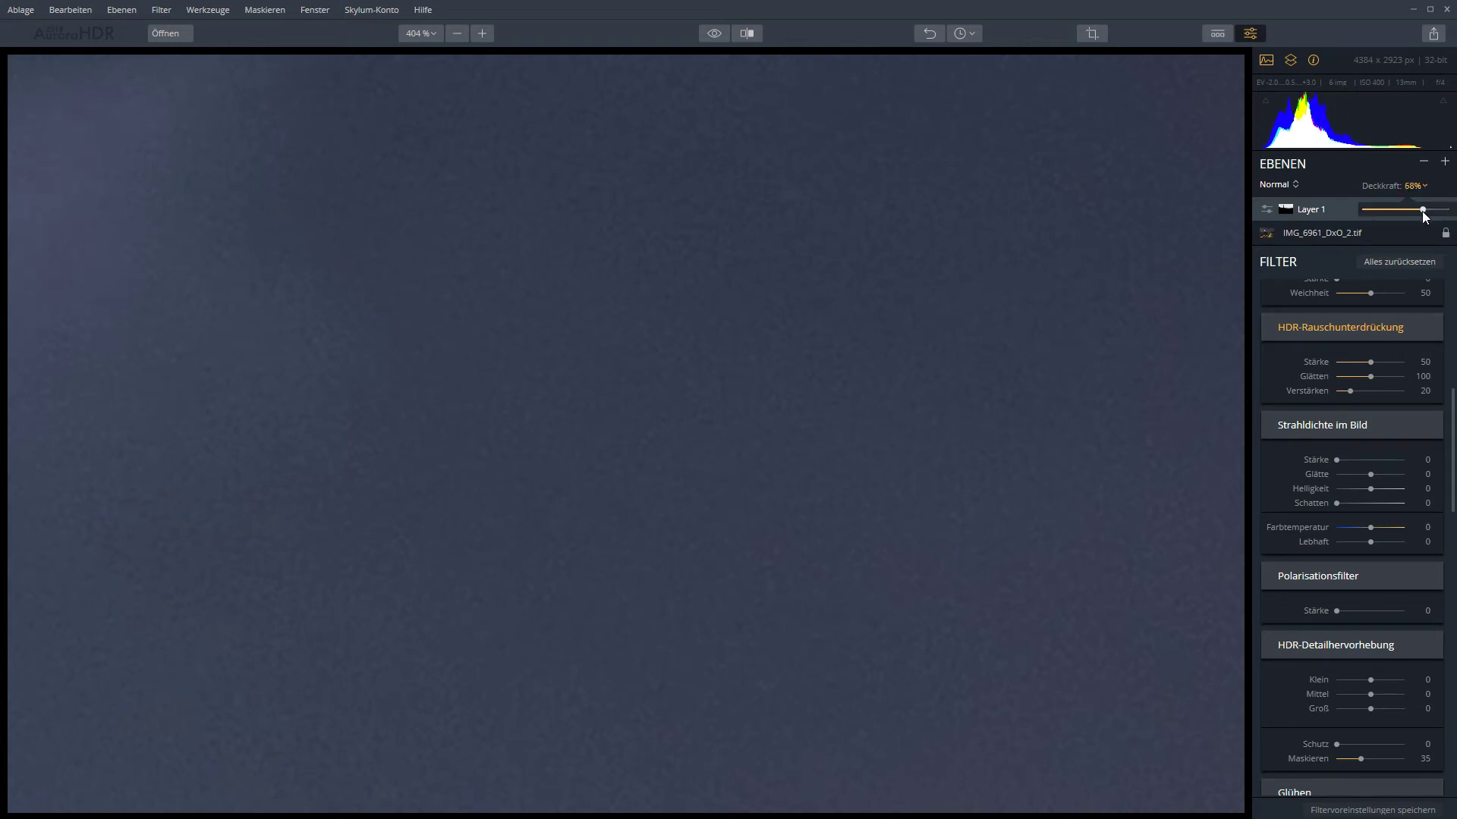
{"action": "left_click_drag", "start_coordinate": [1434, 213], "coordinate": [1436, 215]}
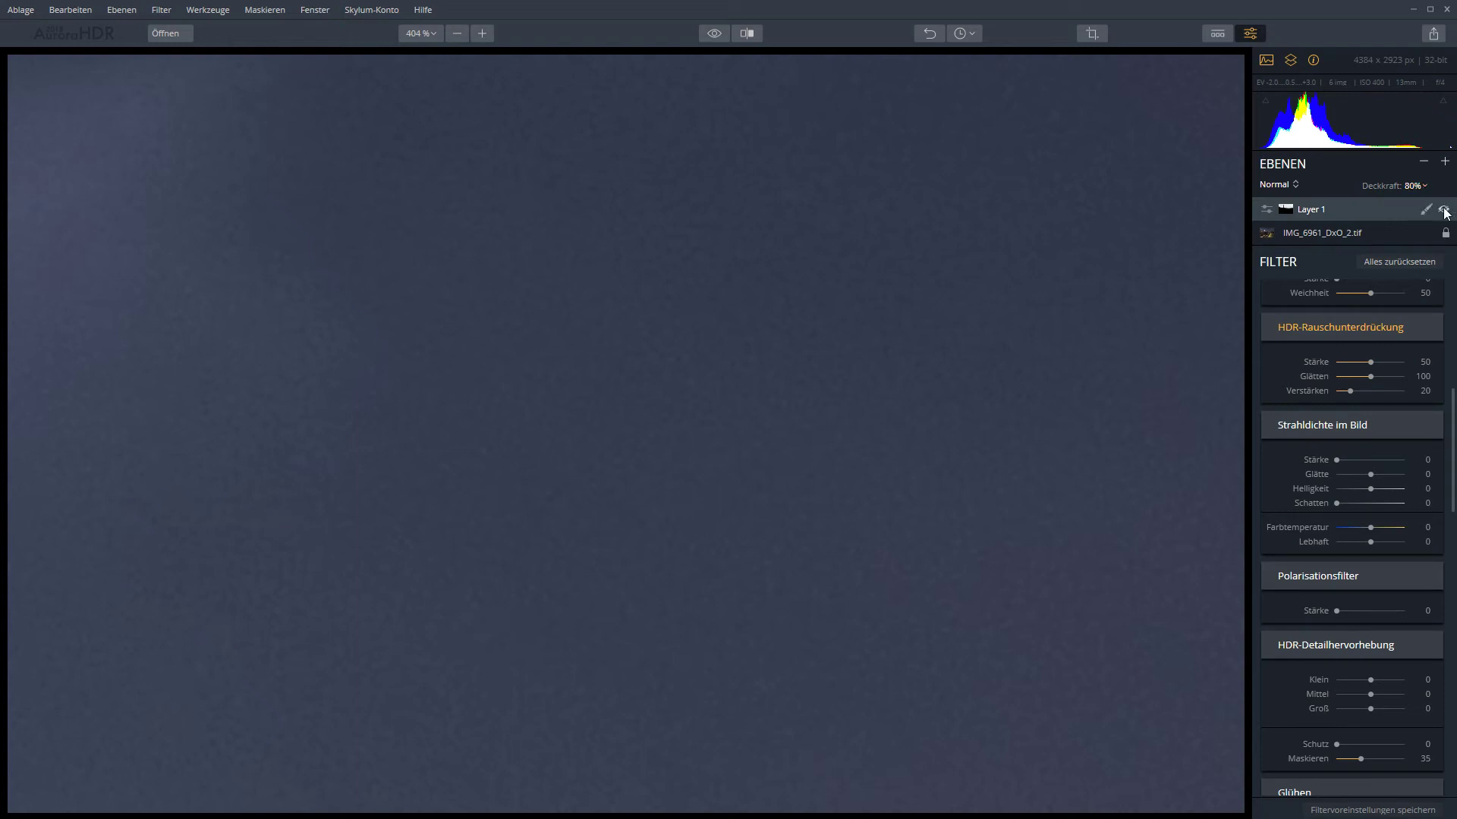
{"action": "left_click", "coordinate": [1443, 210]}
- Examine the gardens, buildings, street and river up close, and return to the whole image
{"action": "scroll", "coordinate": [761, 433], "scroll_direction": "down", "scroll_amount": 3}
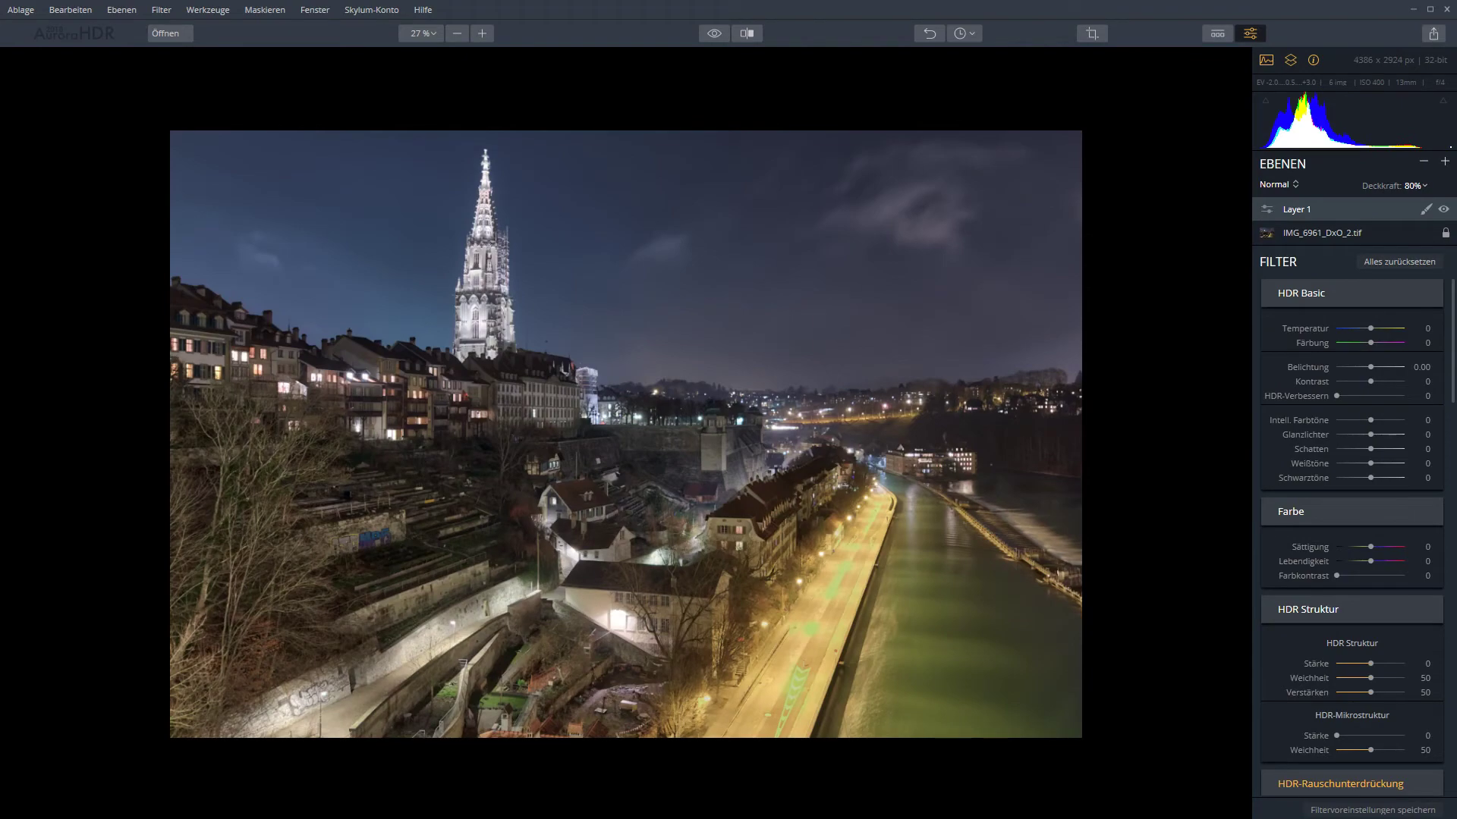
{"action": "scroll", "coordinate": [574, 687], "scroll_direction": "up", "scroll_amount": 5}
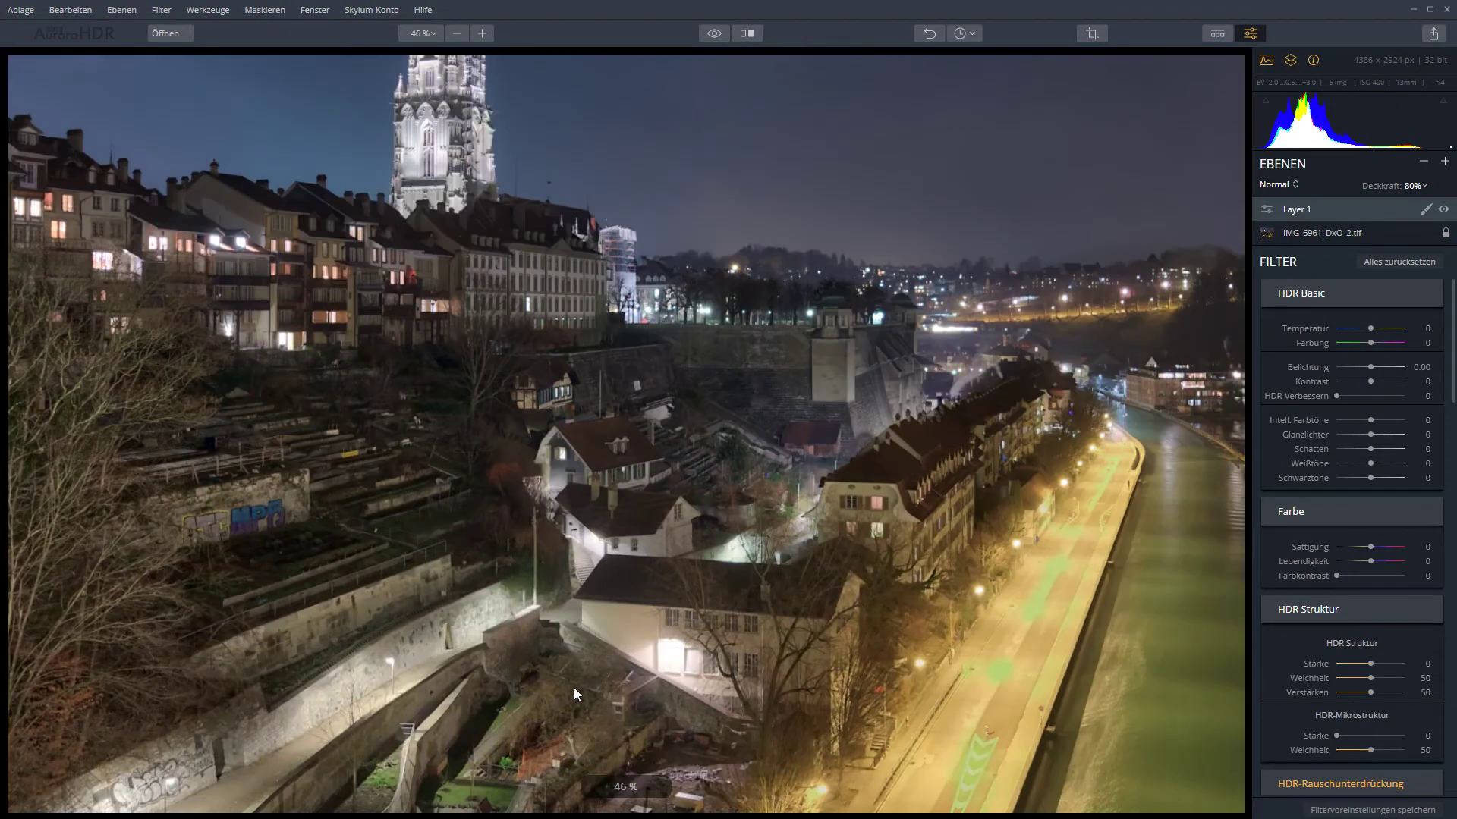
{"action": "scroll", "coordinate": [646, 623], "scroll_direction": "up", "scroll_amount": 4}
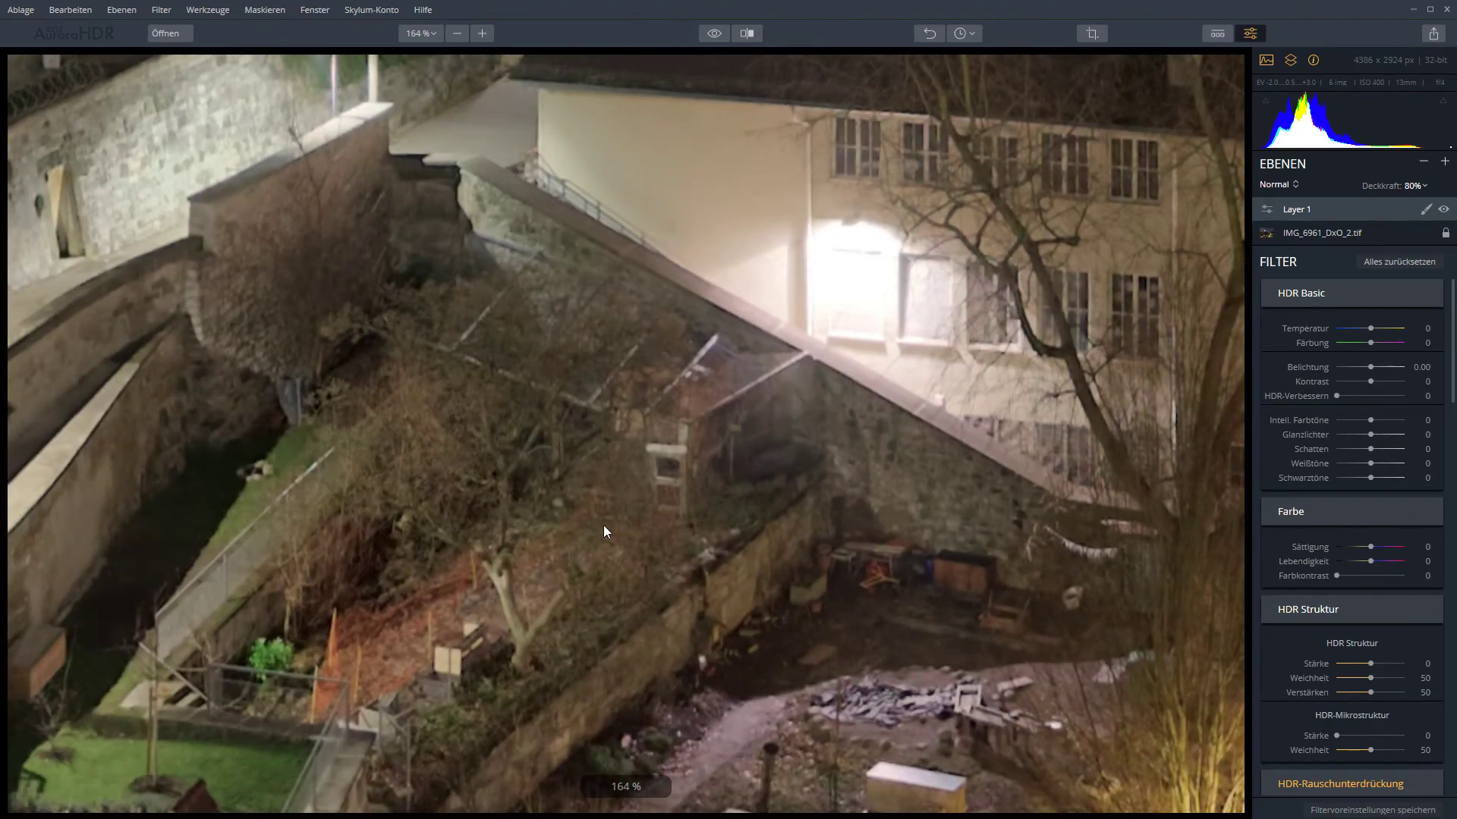
{"action": "scroll", "coordinate": [603, 525], "scroll_direction": "down", "scroll_amount": 6}
{"action": "scroll", "coordinate": [891, 690], "scroll_direction": "up", "scroll_amount": 4}
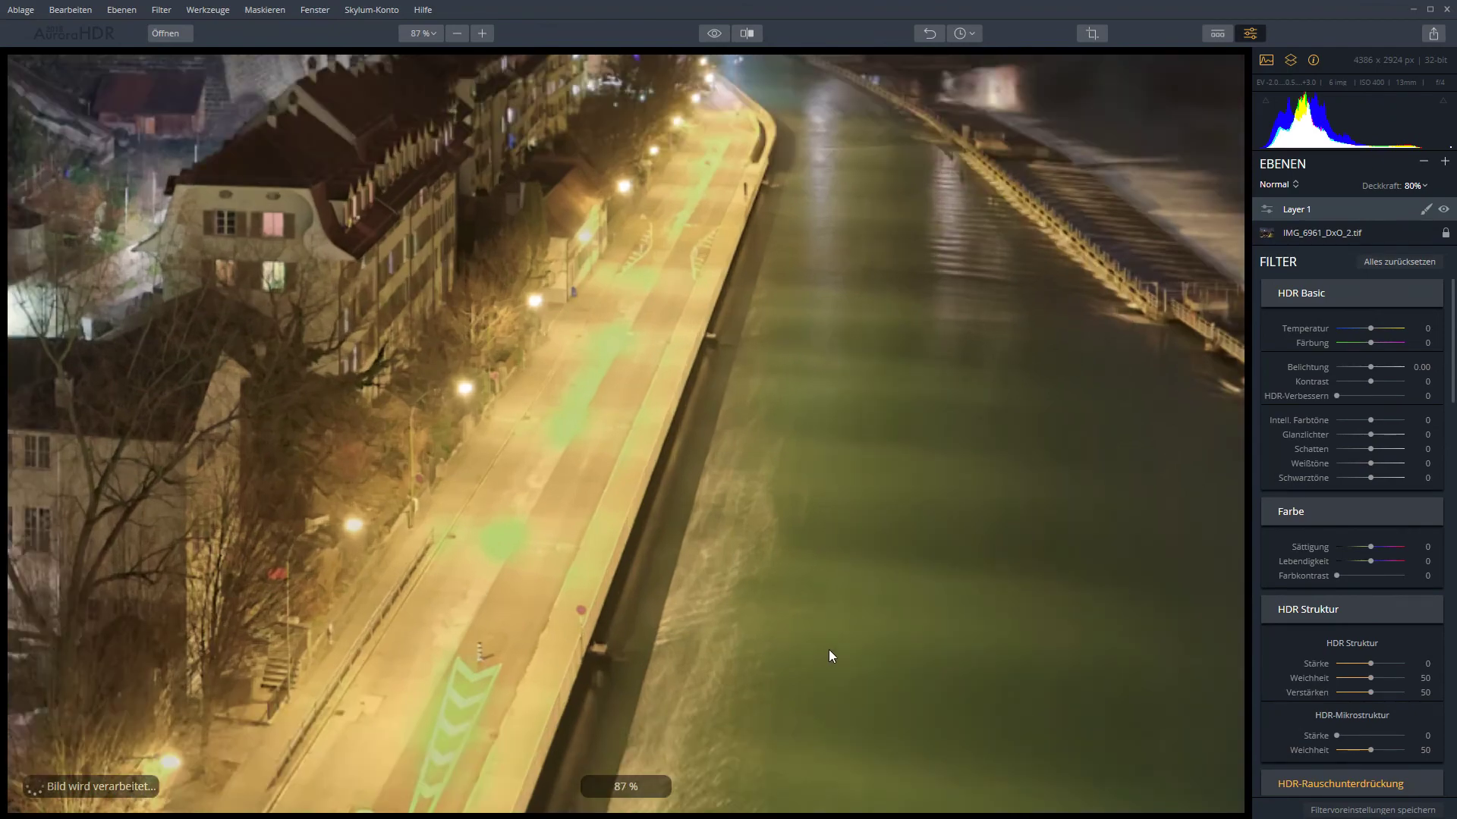
{"action": "scroll", "coordinate": [817, 631], "scroll_direction": "down", "scroll_amount": 5}
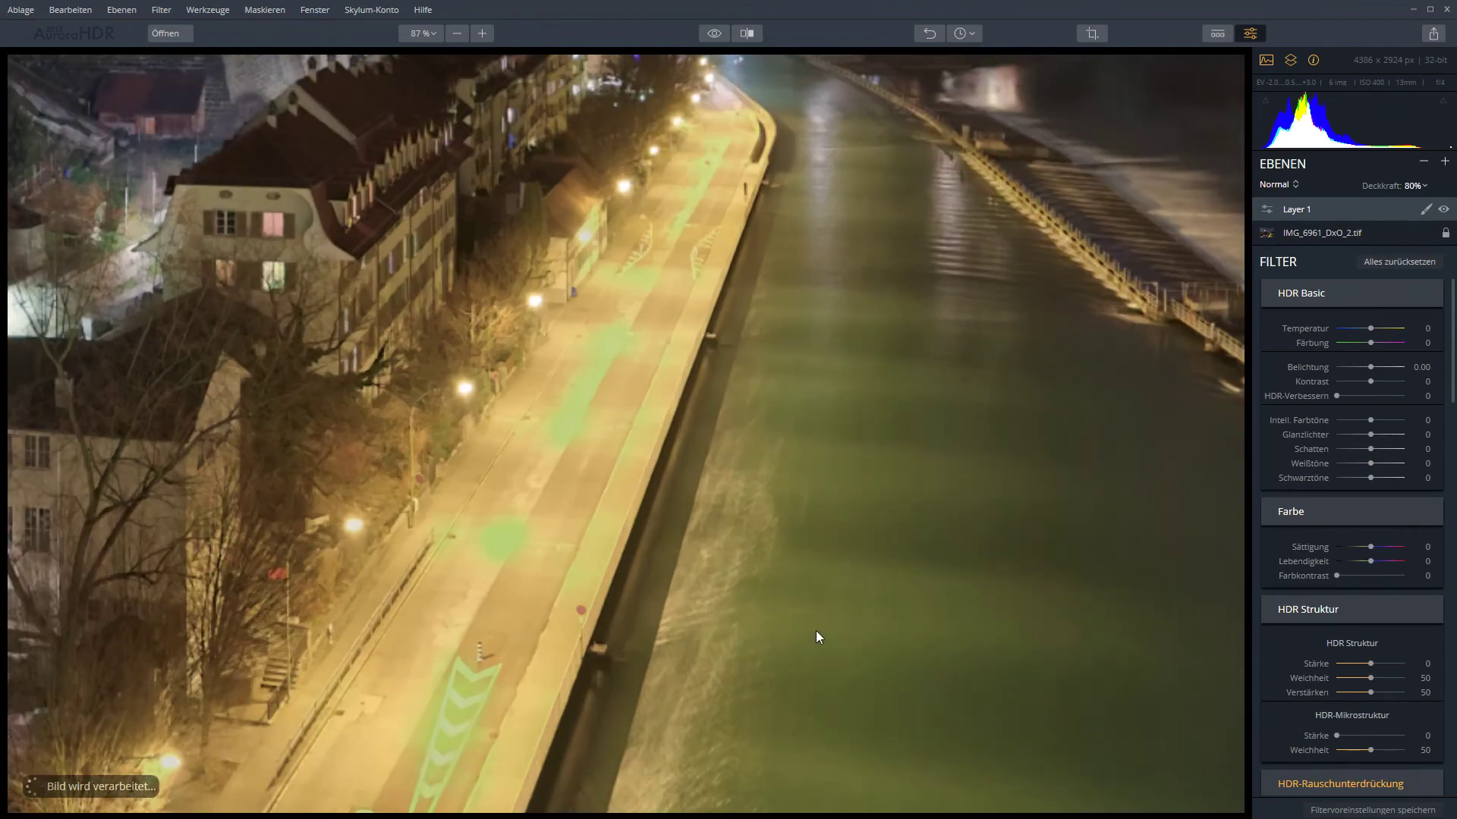
{"action": "scroll", "coordinate": [641, 539], "scroll_direction": "down", "scroll_amount": 1}
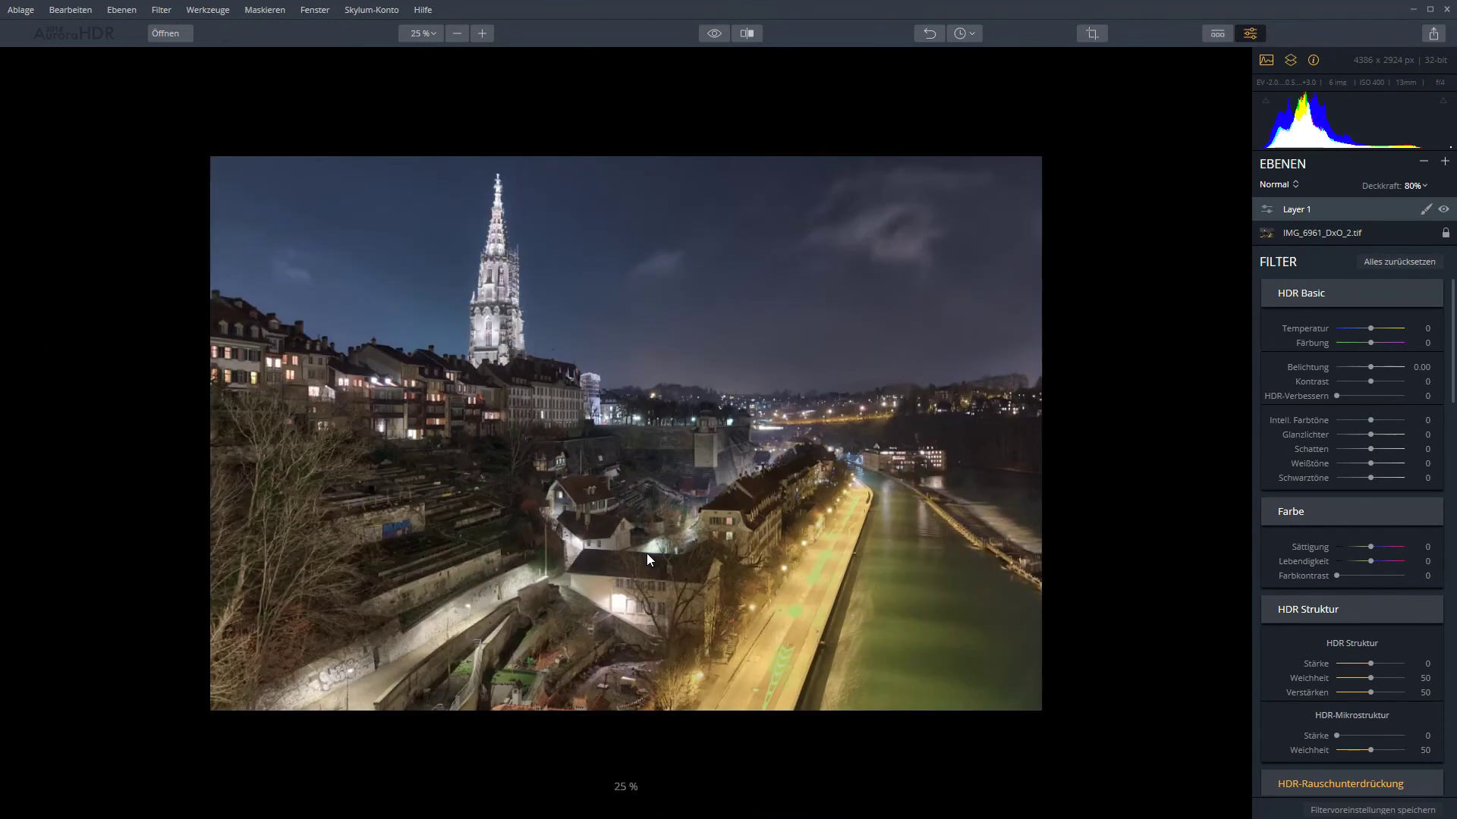
- Add a new adjustment layer above Layer 1 and give it a luminosity mask
{"action": "left_click", "coordinate": [1445, 162]}
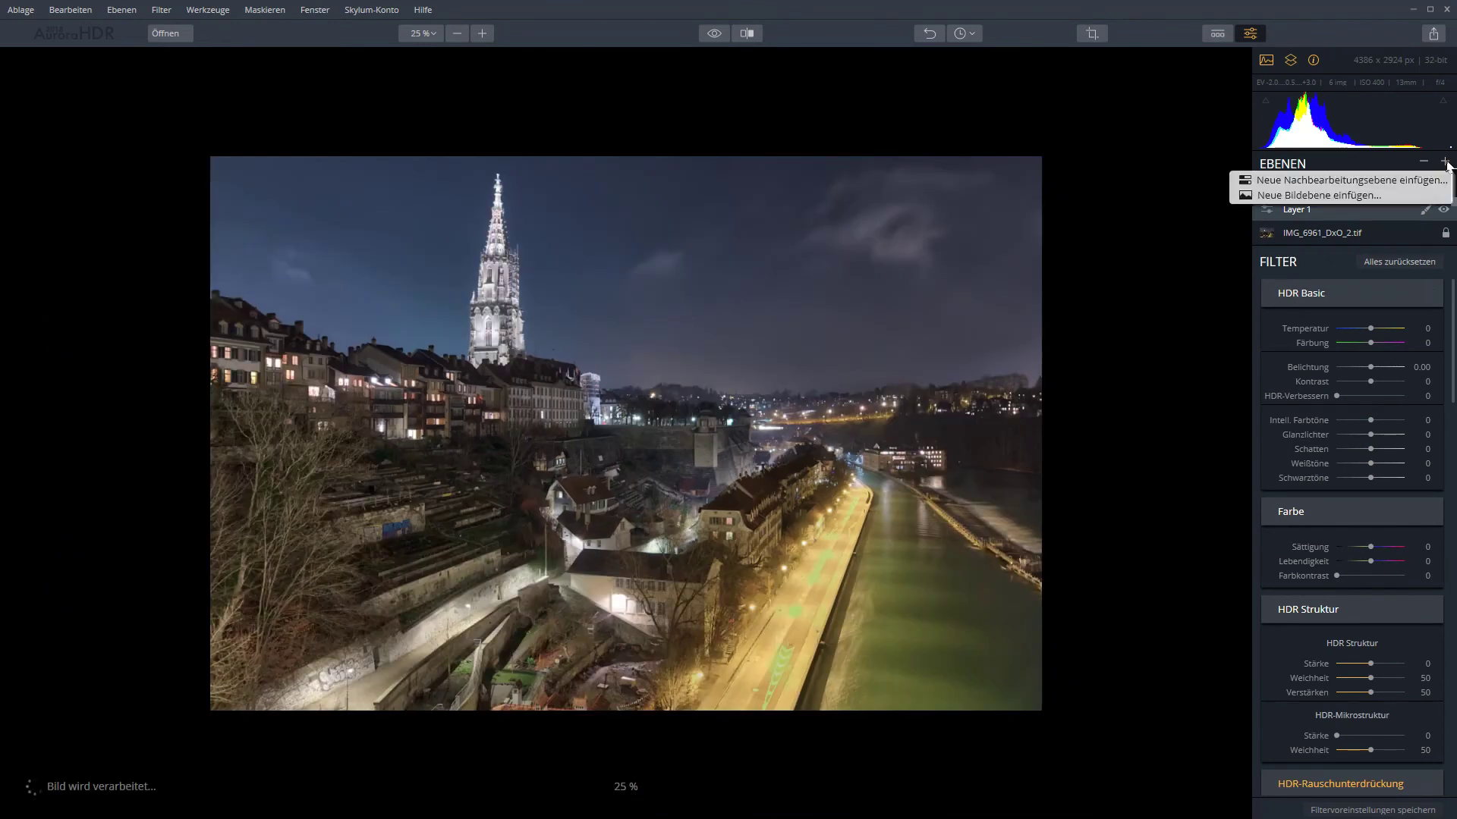
{"action": "left_click", "coordinate": [1399, 175]}
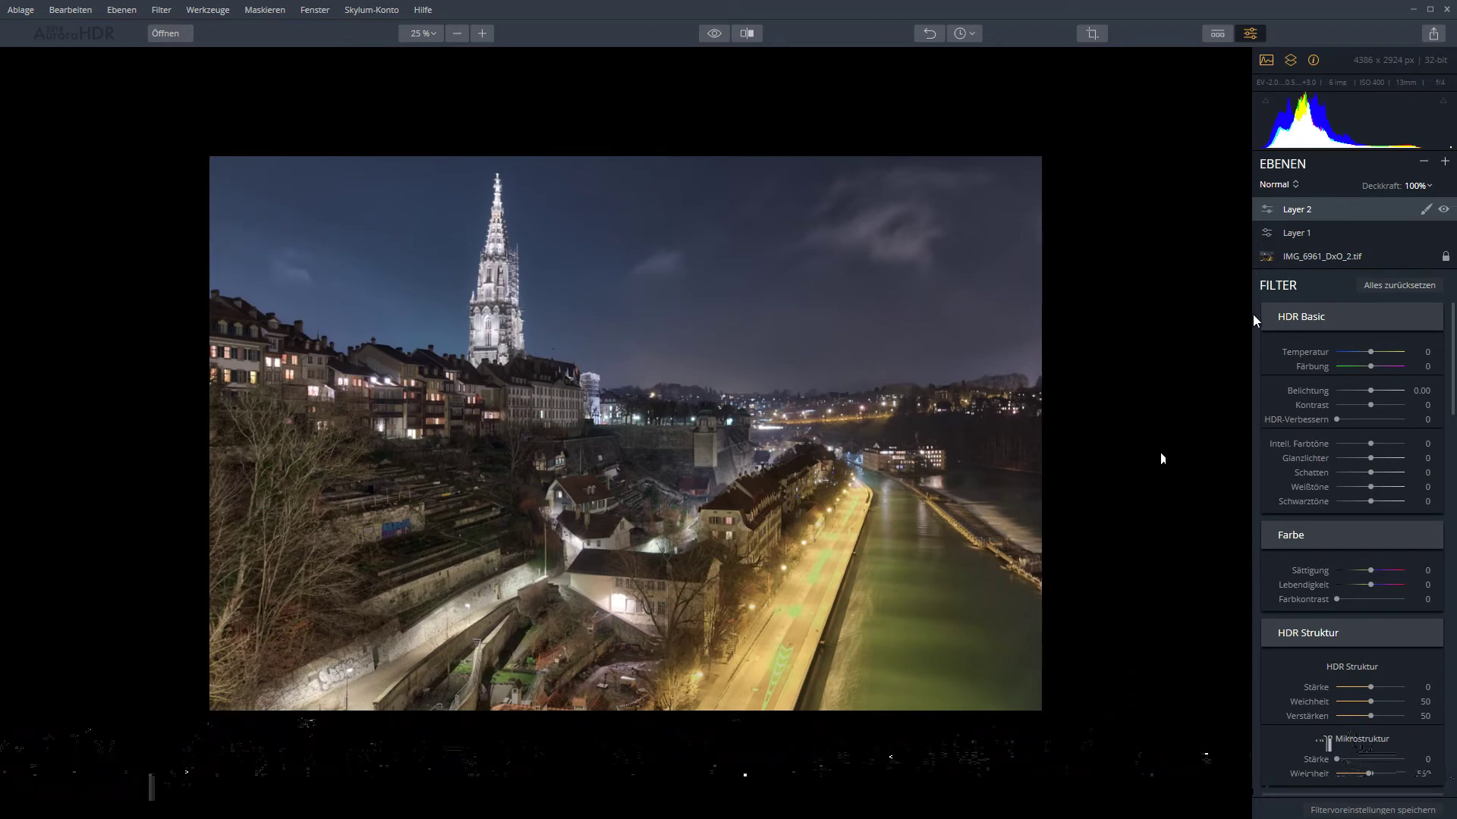
{"action": "left_click", "coordinate": [1423, 209]}
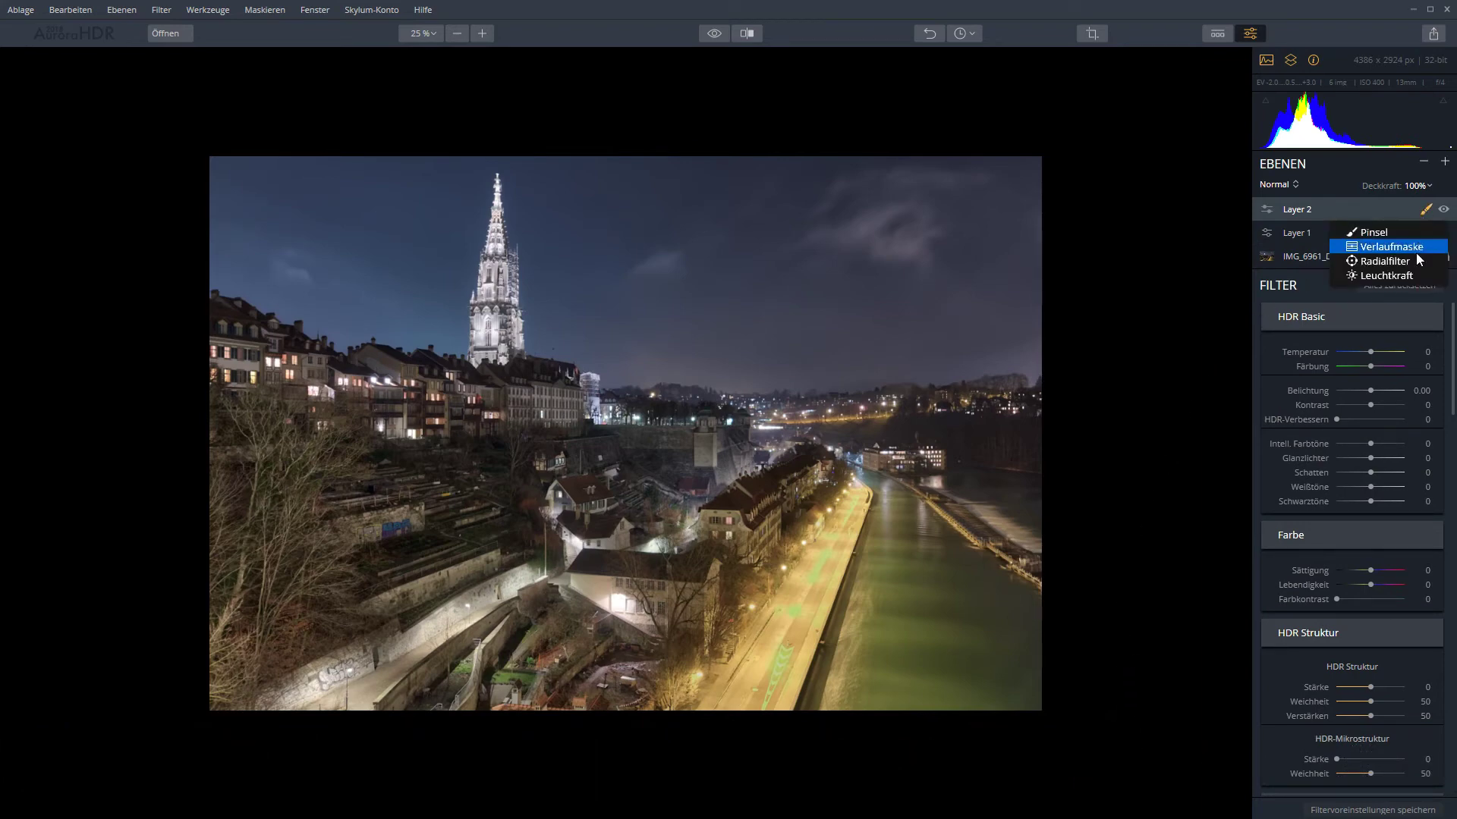
{"action": "left_click", "coordinate": [1400, 274]}
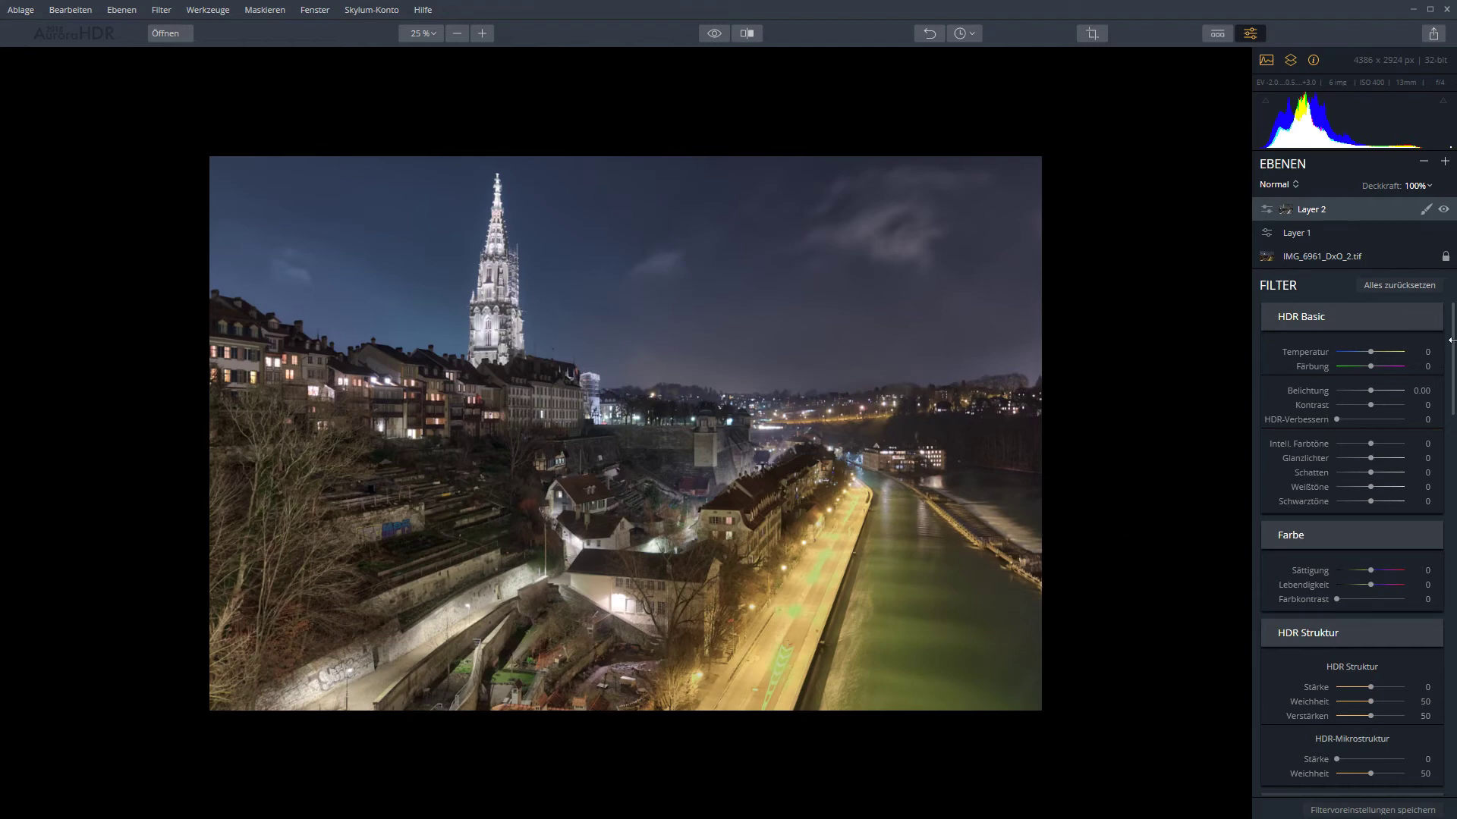
- Raise the strength of HDR Struktur and HDR-Mikrostruktur on Layer 2
{"action": "scroll", "coordinate": [1452, 356], "scroll_direction": "down", "scroll_amount": 1}
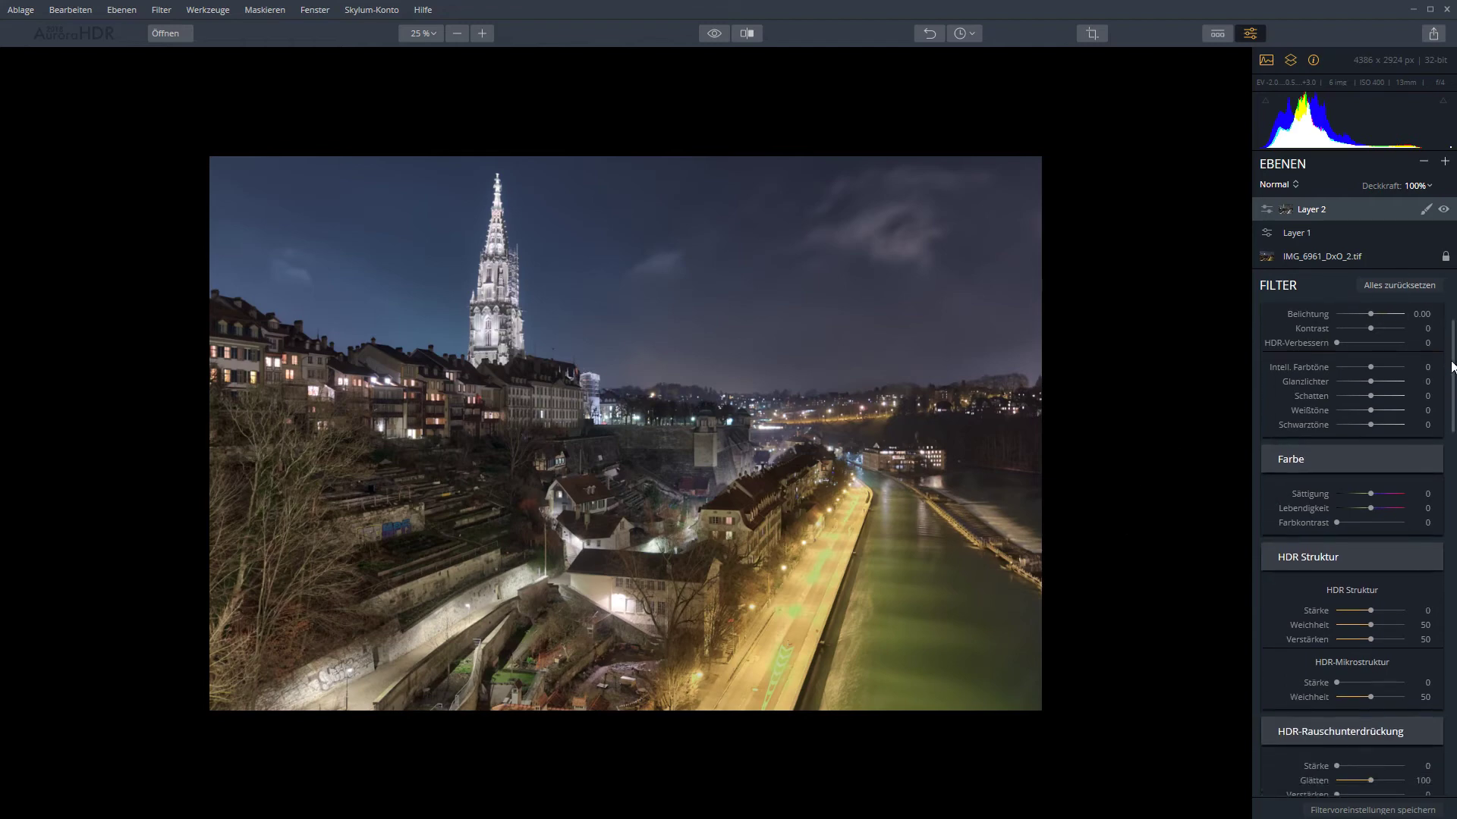
{"action": "left_click_drag", "start_coordinate": [1452, 366], "coordinate": [1449, 407]}
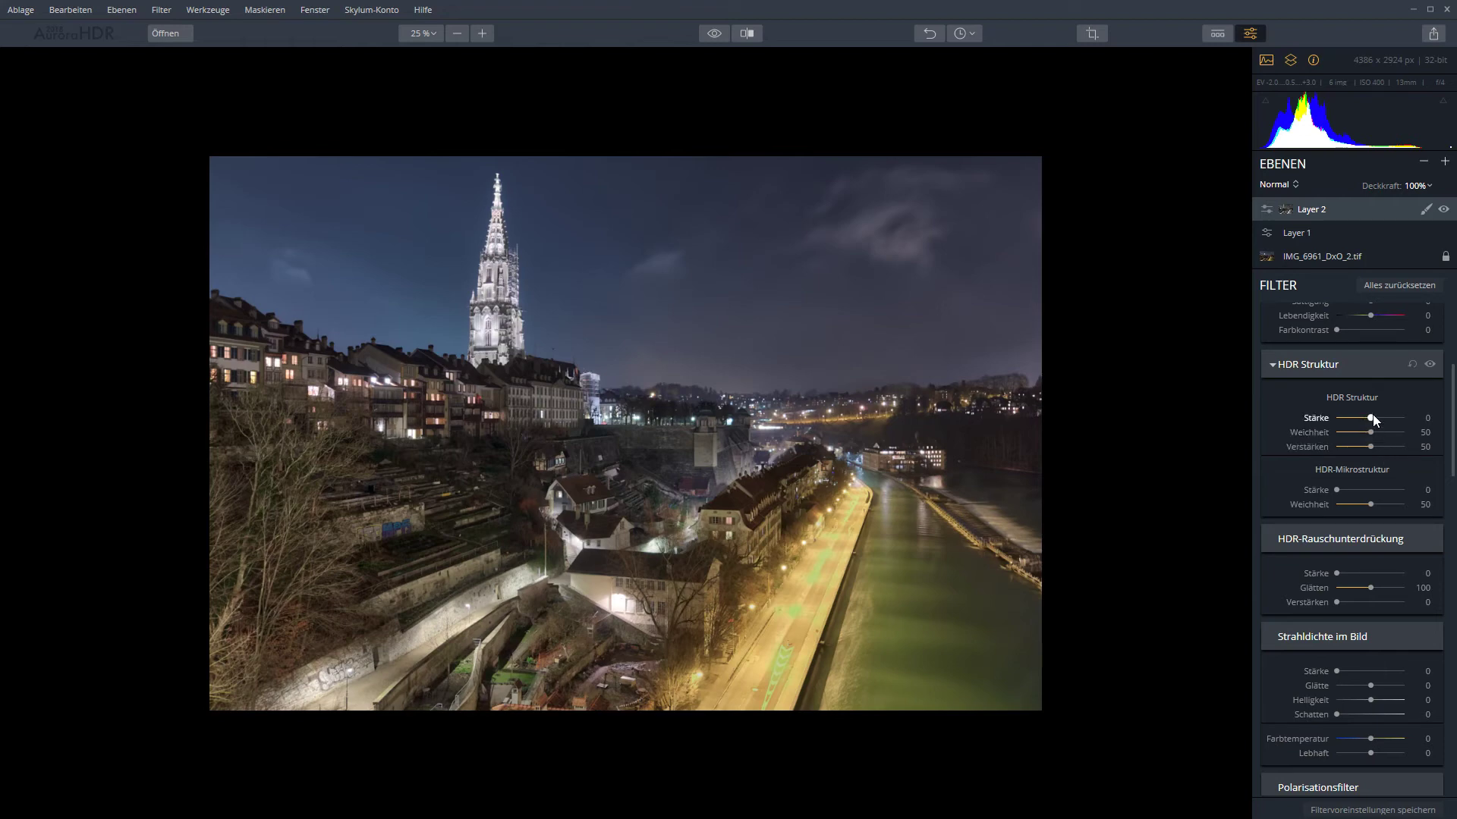
{"action": "left_click_drag", "start_coordinate": [1372, 416], "coordinate": [1384, 418]}
{"action": "key", "text": "BackSpace"}
{"action": "left_click_drag", "start_coordinate": [1338, 492], "coordinate": [1342, 493]}
- Set the small details (Klein) in HDR-Detailhervorhebung to 20 for Layer 2
{"action": "scroll", "coordinate": [1347, 476], "scroll_direction": "down", "scroll_amount": 4}
{"action": "scroll", "coordinate": [1360, 478], "scroll_direction": "down", "scroll_amount": 1}
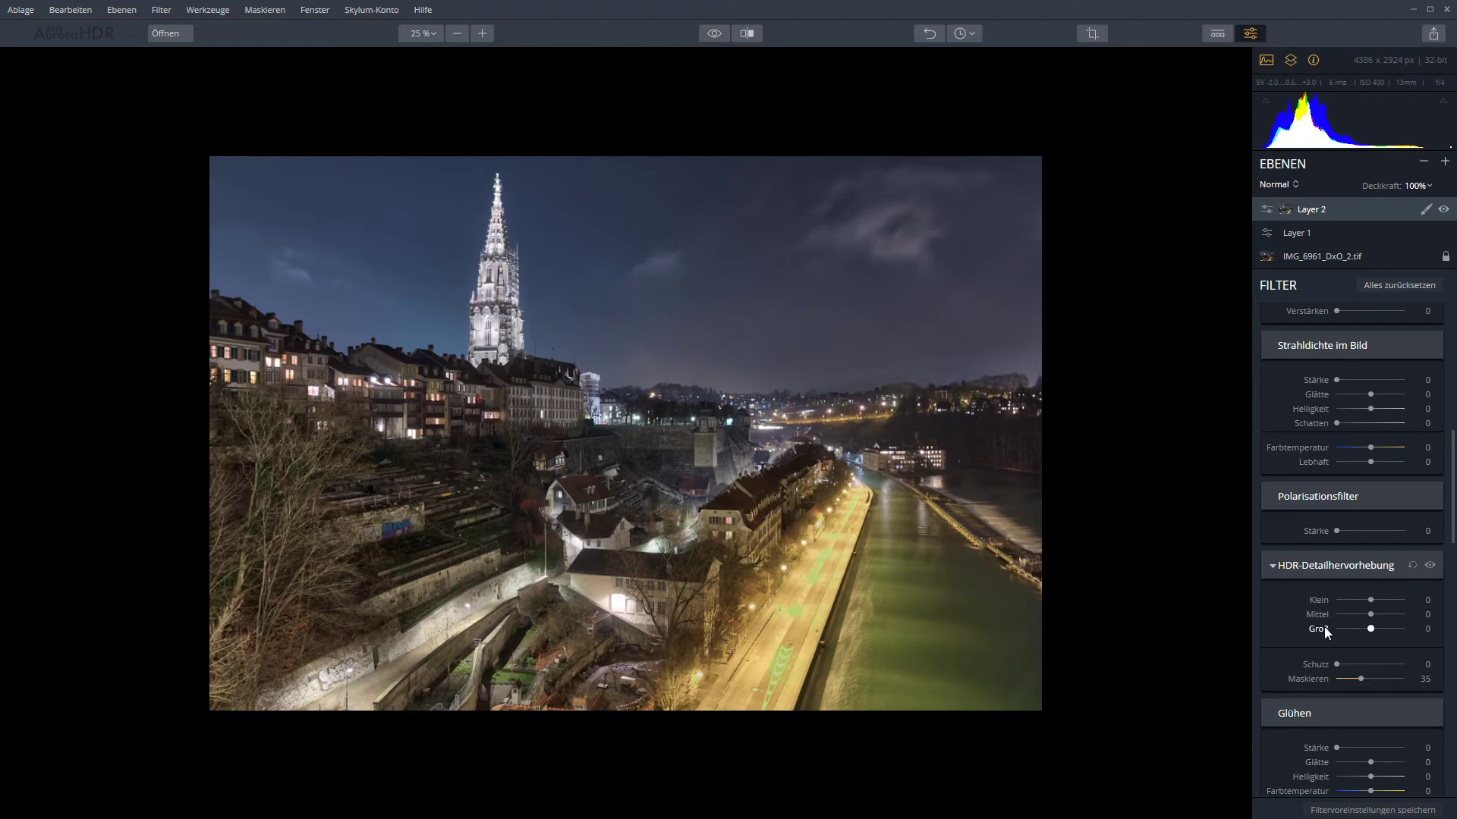
{"action": "left_click", "coordinate": [1423, 599]}
{"action": "type", "text": "20"}
{"action": "key", "text": "Return"}
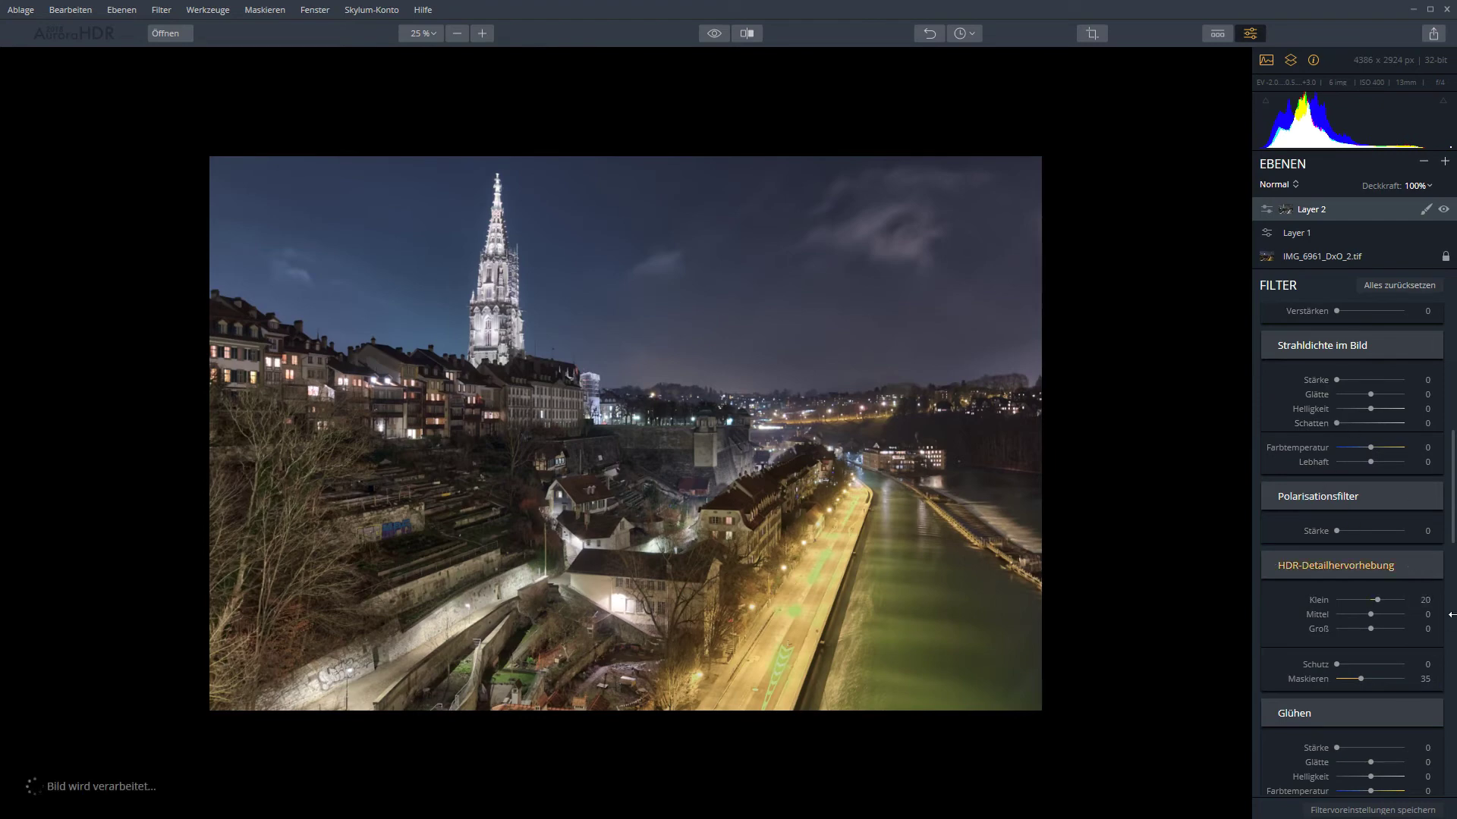
- Set the medium (Mittel) and large (Groß) details in HDR-Detailhervorhebung to 15 each for Layer 2
{"action": "left_click", "coordinate": [1426, 614]}
{"action": "type", "text": "15"}
{"action": "key", "text": "Return"}
{"action": "left_click", "coordinate": [1427, 628]}
{"action": "type", "text": "15"}
{"action": "key", "text": "Return"}
{"action": "scroll", "coordinate": [1356, 585], "scroll_direction": "down", "scroll_amount": 2}
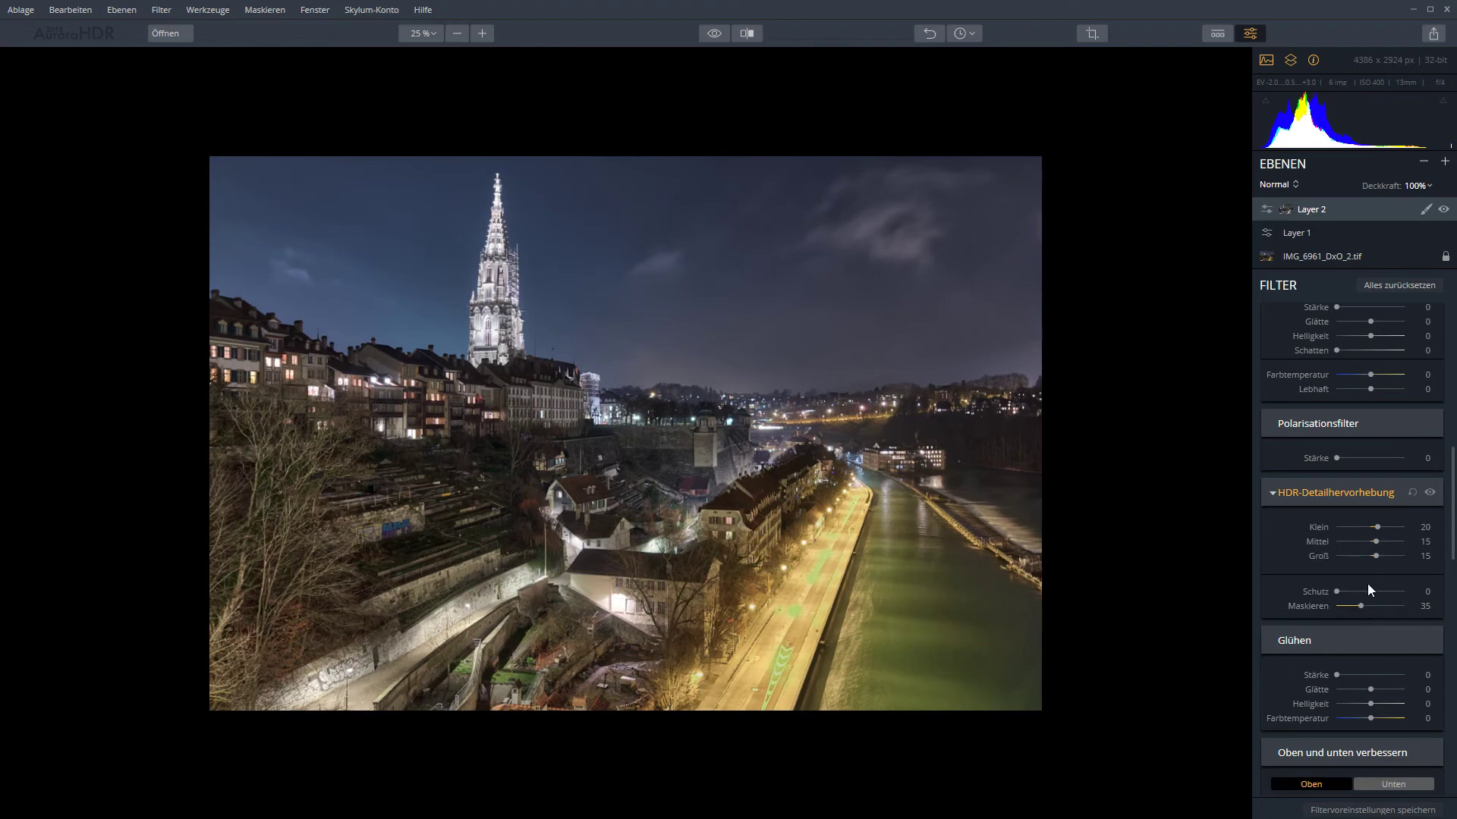
- Compare the image with and without Layer 2 and reduce the layer's opacity to 70%
{"action": "scroll", "coordinate": [1390, 573], "scroll_direction": "up", "scroll_amount": 15}
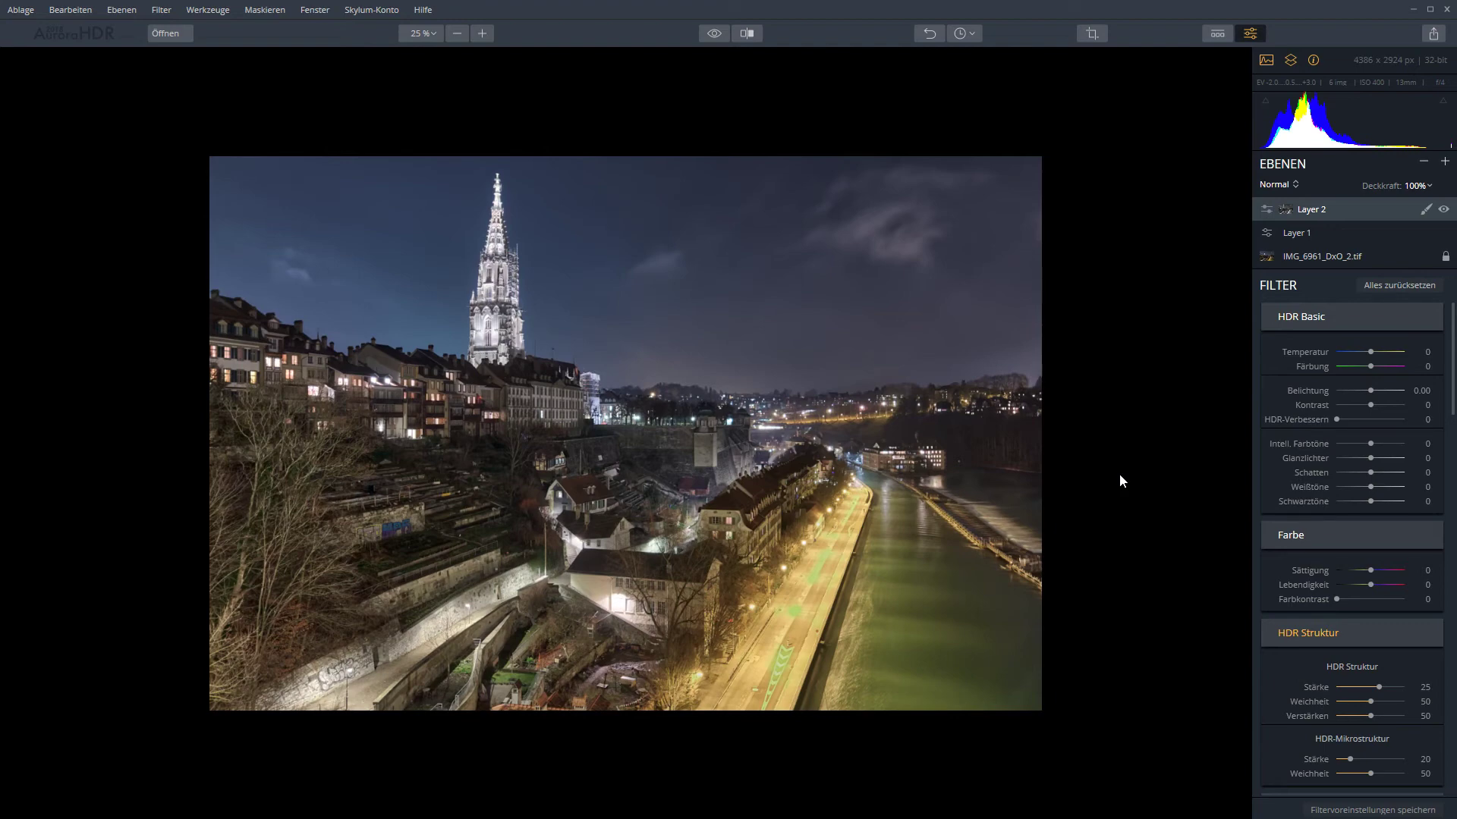
{"action": "left_click", "coordinate": [1443, 210]}
{"action": "left_click", "coordinate": [1443, 210]}
{"action": "scroll", "coordinate": [715, 562], "scroll_direction": "up", "scroll_amount": 1}
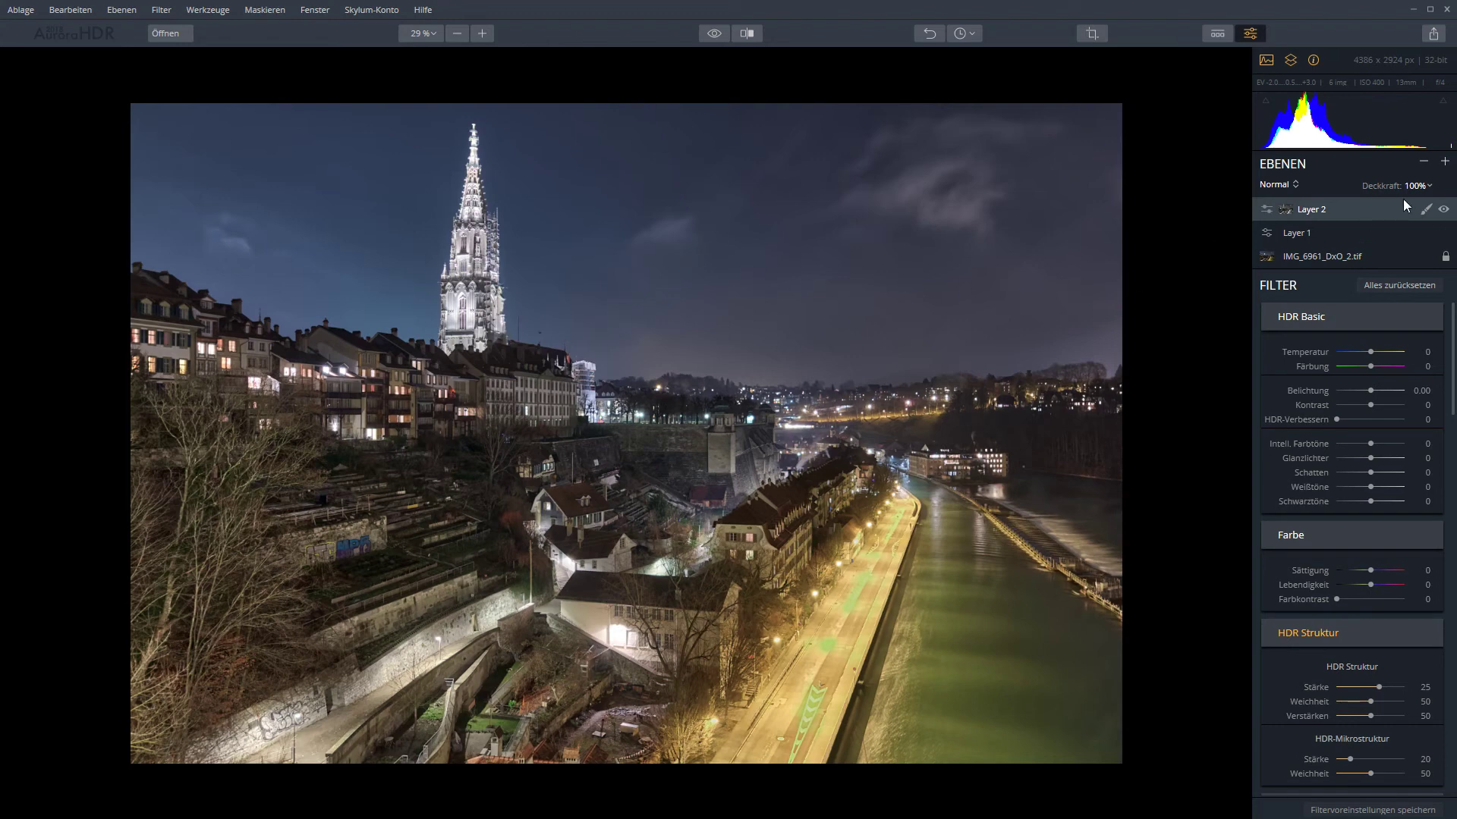
{"action": "left_click", "coordinate": [1430, 186]}
{"action": "left_click", "coordinate": [1444, 210]}
{"action": "left_click", "coordinate": [1444, 210]}
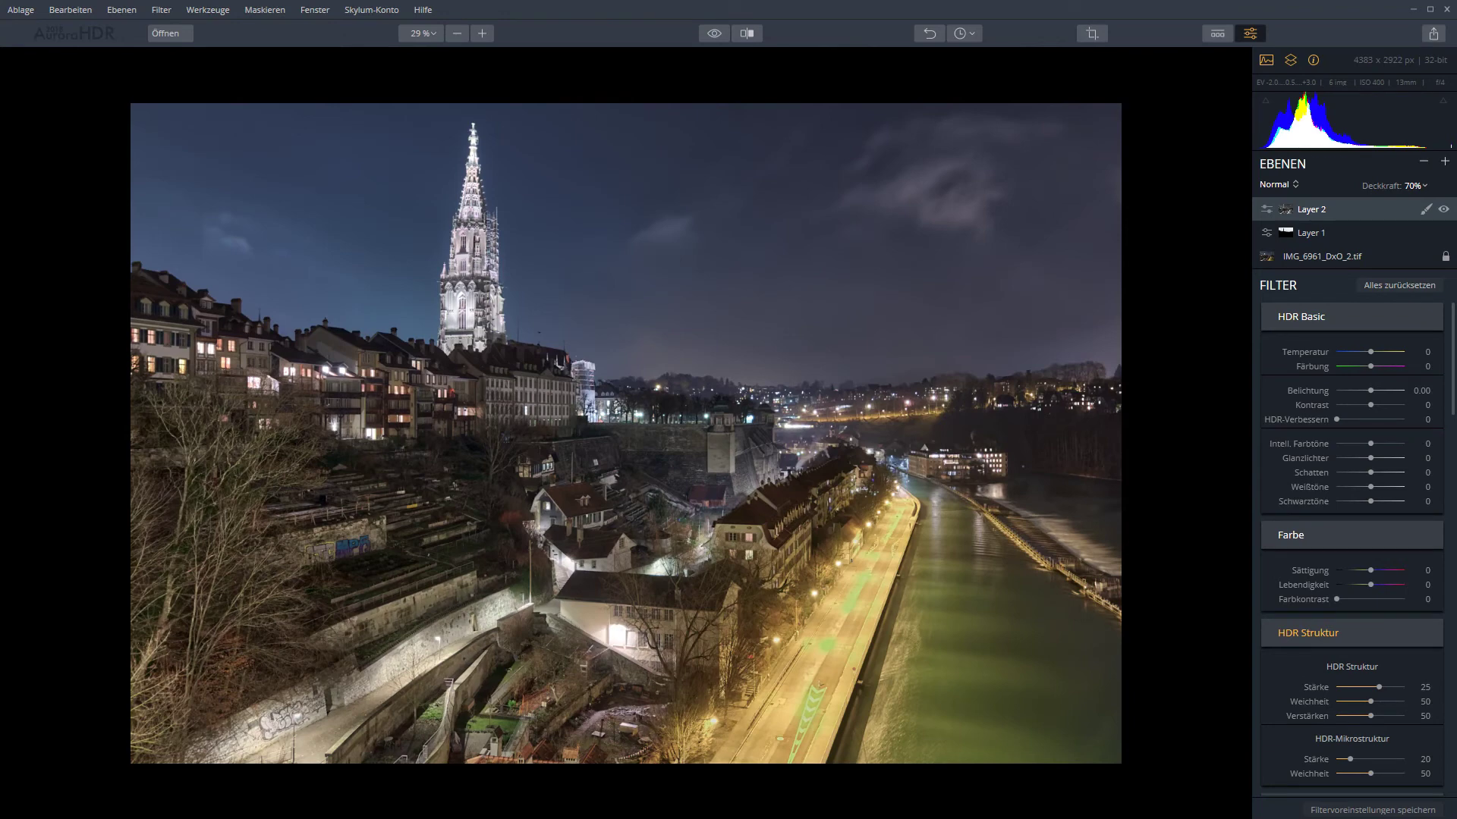
- Add a new adjustment layer above Layer 2 and start painting with its Abwedeln & Nachbelichten filter
{"action": "left_click", "coordinate": [1445, 163]}
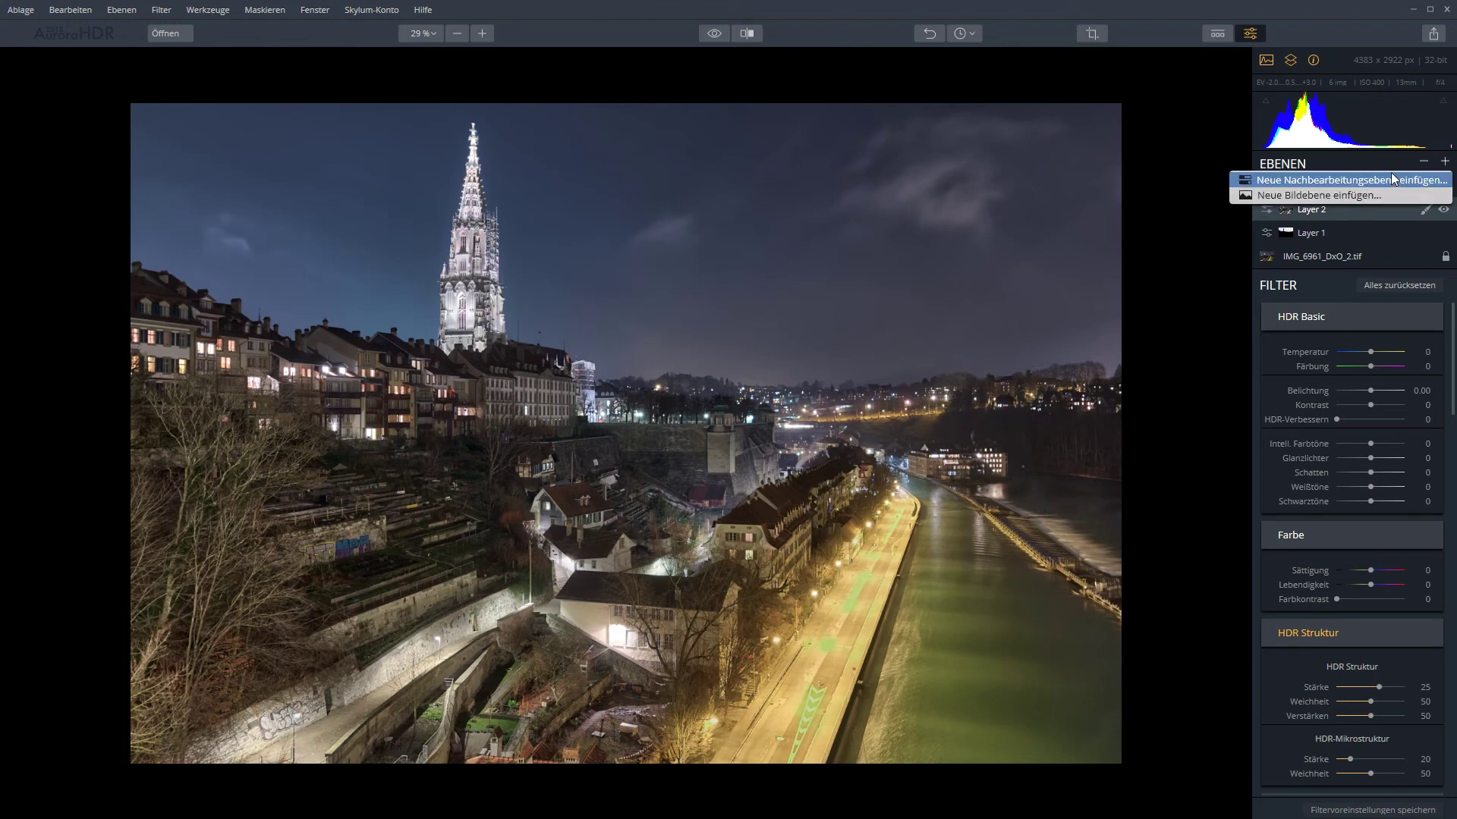
{"action": "left_click", "coordinate": [1390, 171]}
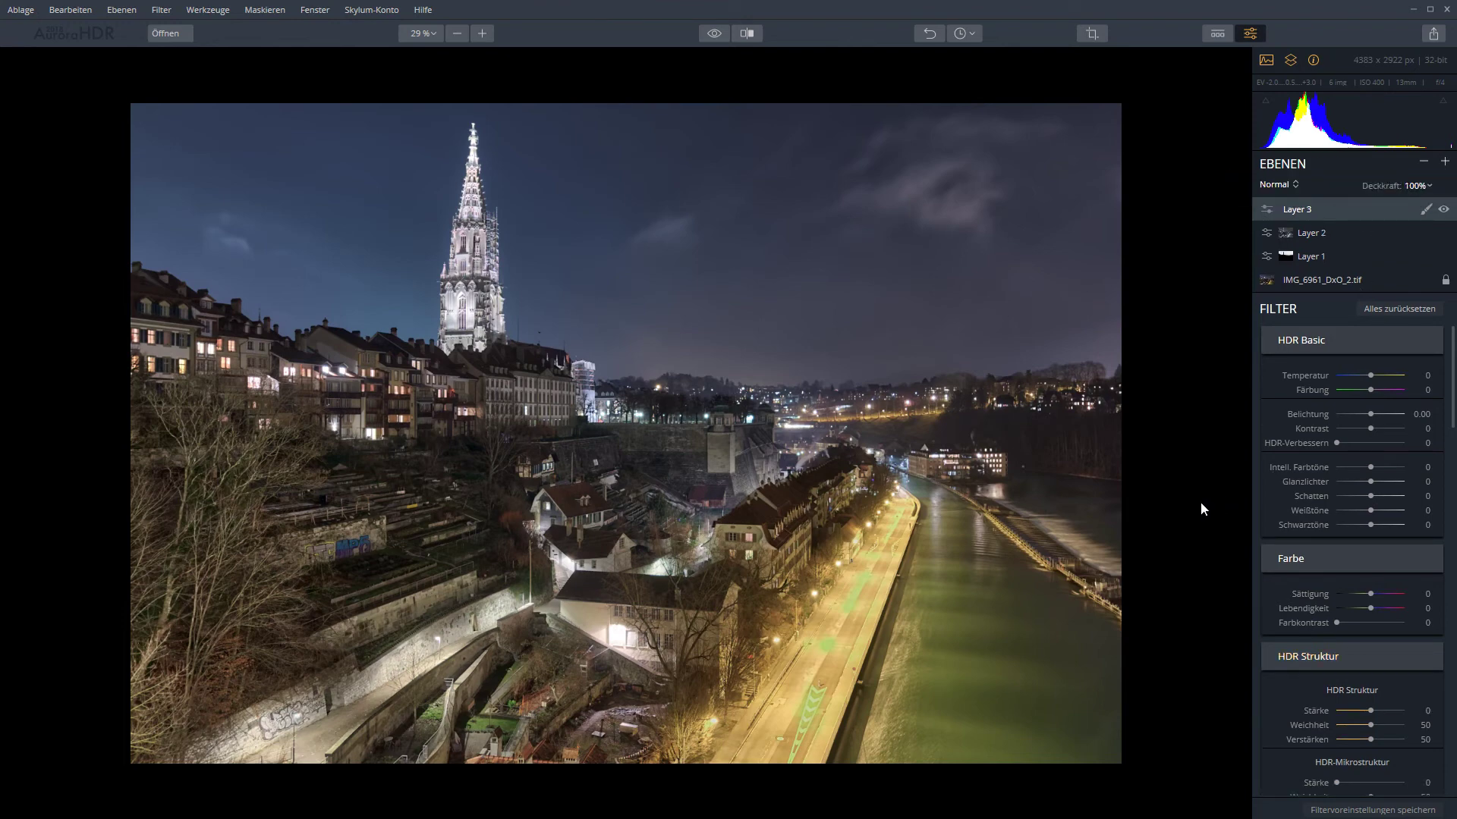
{"action": "left_click_drag", "start_coordinate": [1453, 362], "coordinate": [1450, 730]}
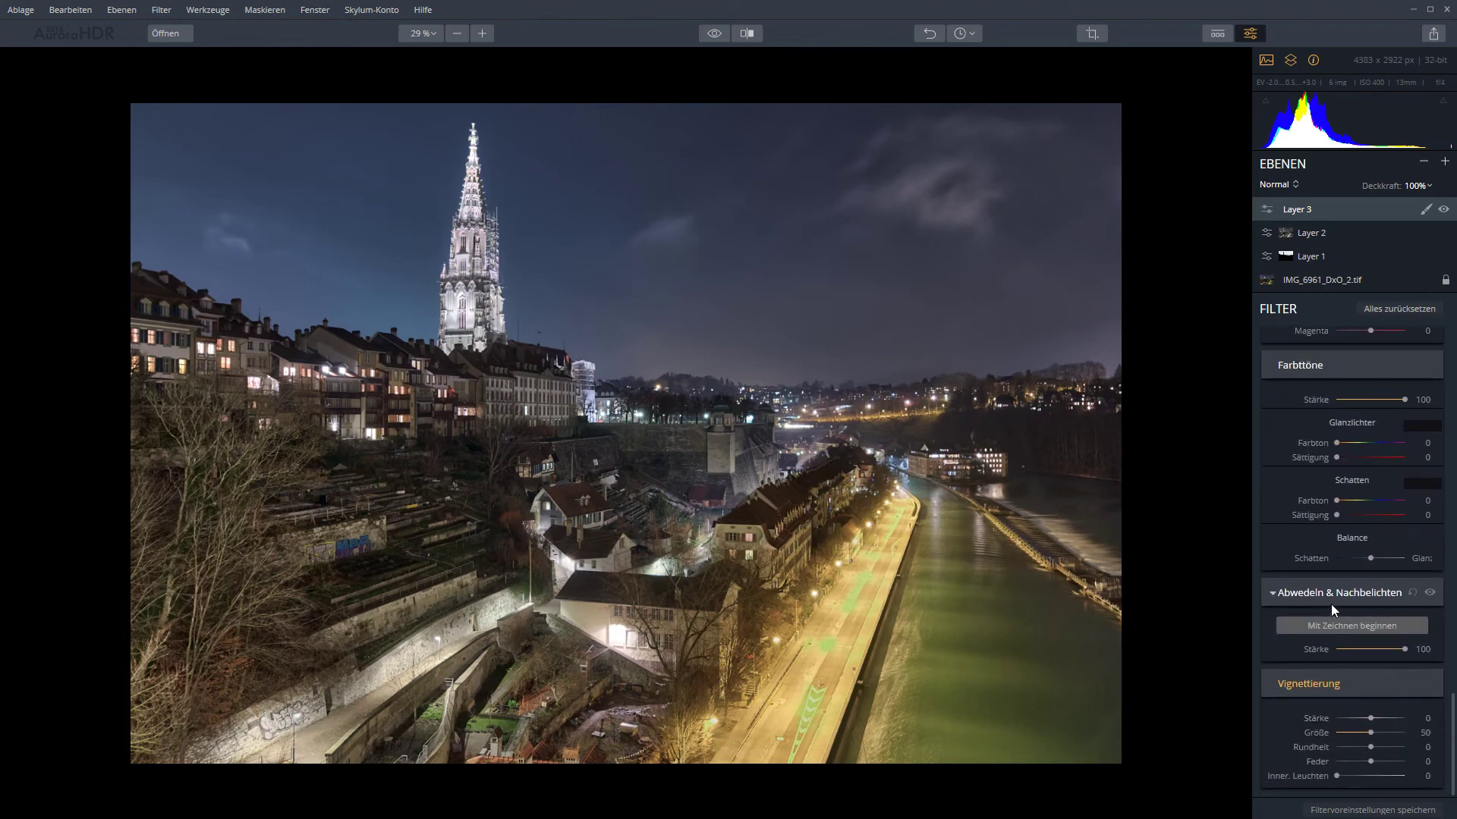
{"action": "left_click", "coordinate": [1337, 626]}
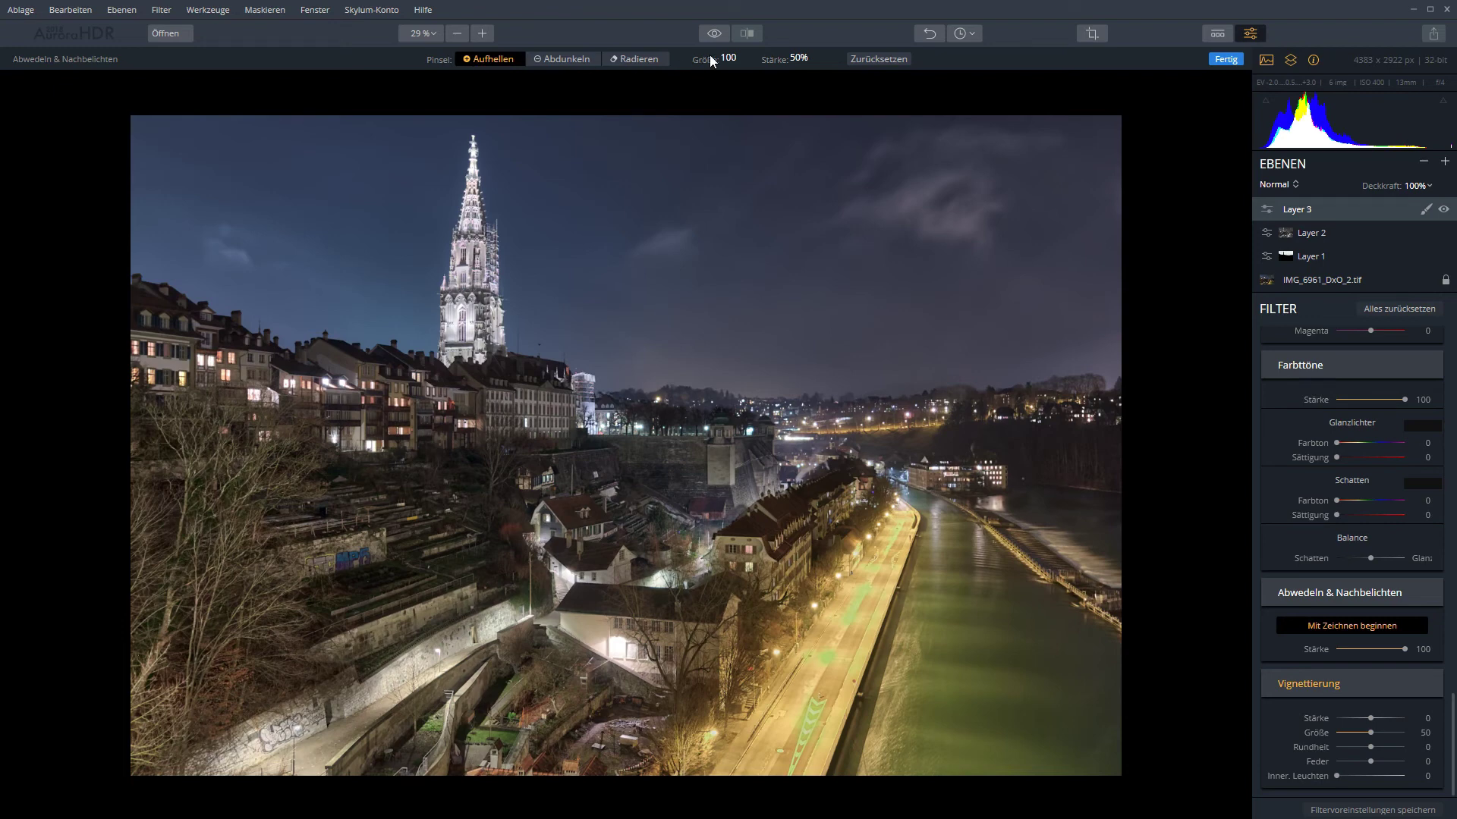
- Lighten the dark garden terraces using the Aufhellen brush at size 30 and 10% strength
{"action": "left_click", "coordinate": [734, 59]}
{"action": "left_click_drag", "start_coordinate": [716, 85], "coordinate": [699, 85]}
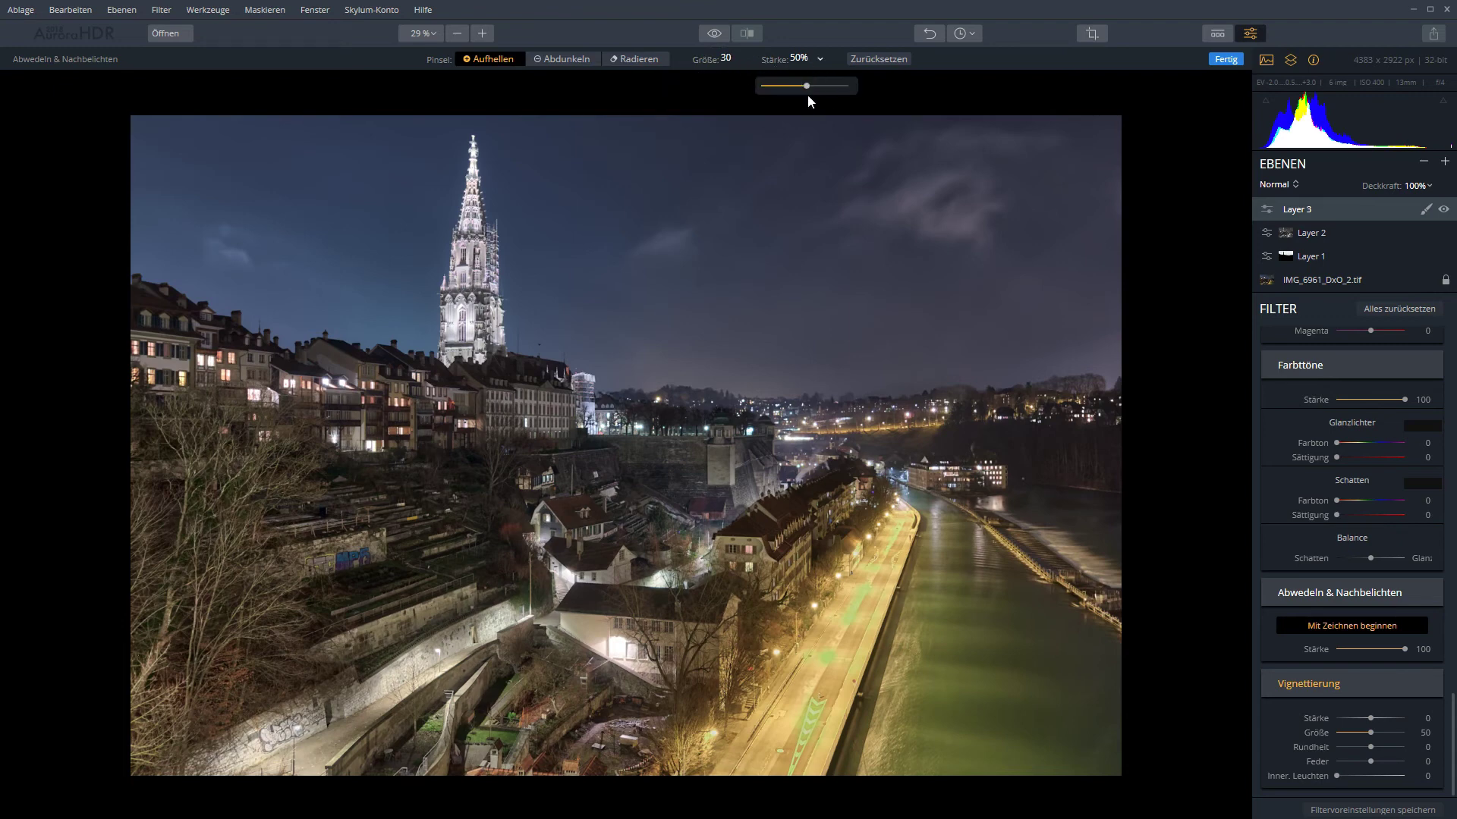
{"action": "left_click_drag", "start_coordinate": [807, 89], "coordinate": [779, 85]}
{"action": "scroll", "coordinate": [368, 617], "scroll_direction": "up", "scroll_amount": 3}
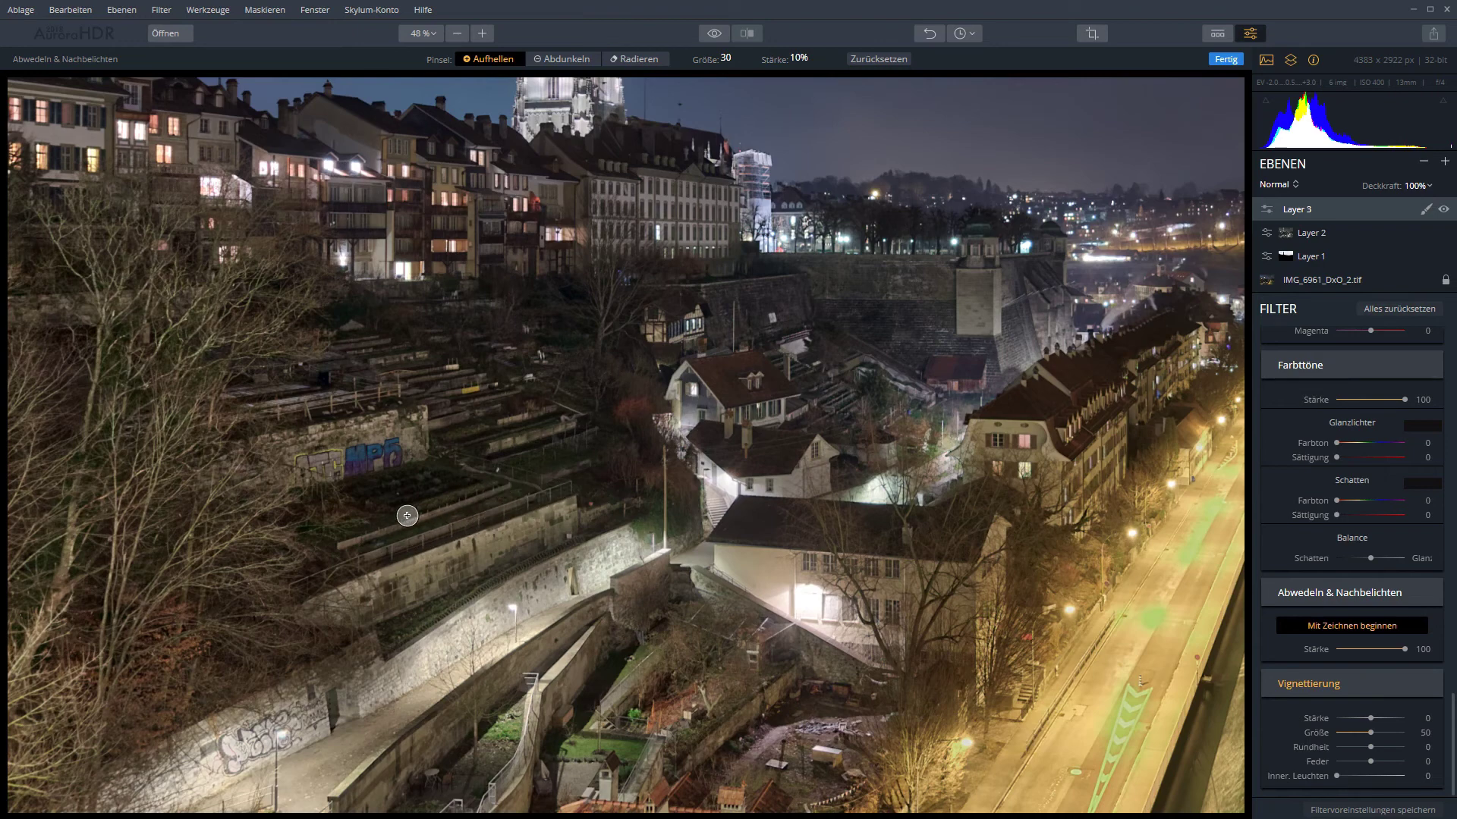
{"action": "mouse_move", "coordinate": [348, 503]}
{"action": "left_mouse_down"}
{"action": "mouse_move", "coordinate": [422, 471]}
{"action": "mouse_move", "coordinate": [481, 485]}
{"action": "mouse_move", "coordinate": [426, 567]}
{"action": "left_mouse_up"}
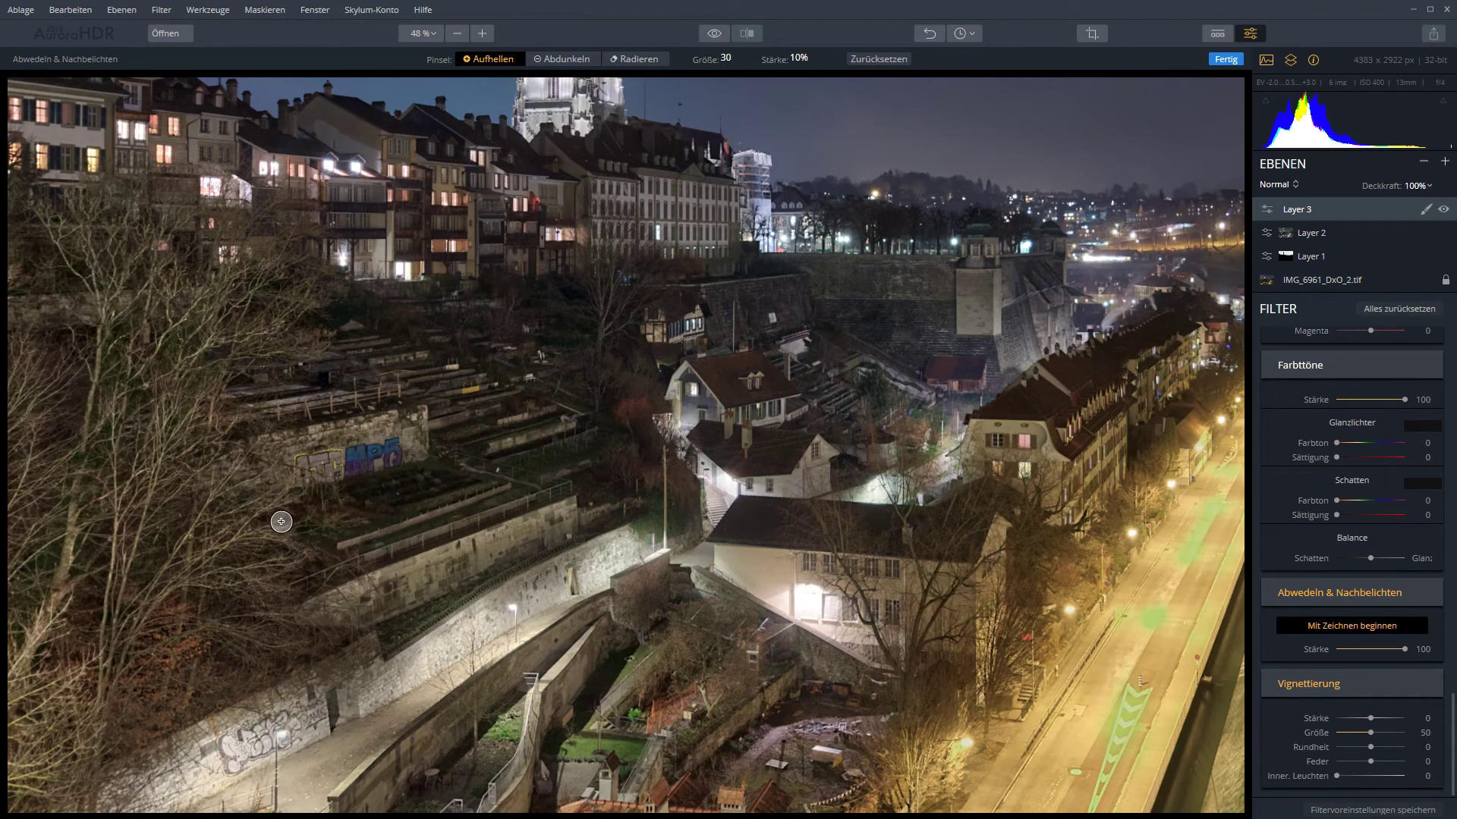
{"action": "left_click_drag", "start_coordinate": [281, 521], "coordinate": [438, 505]}
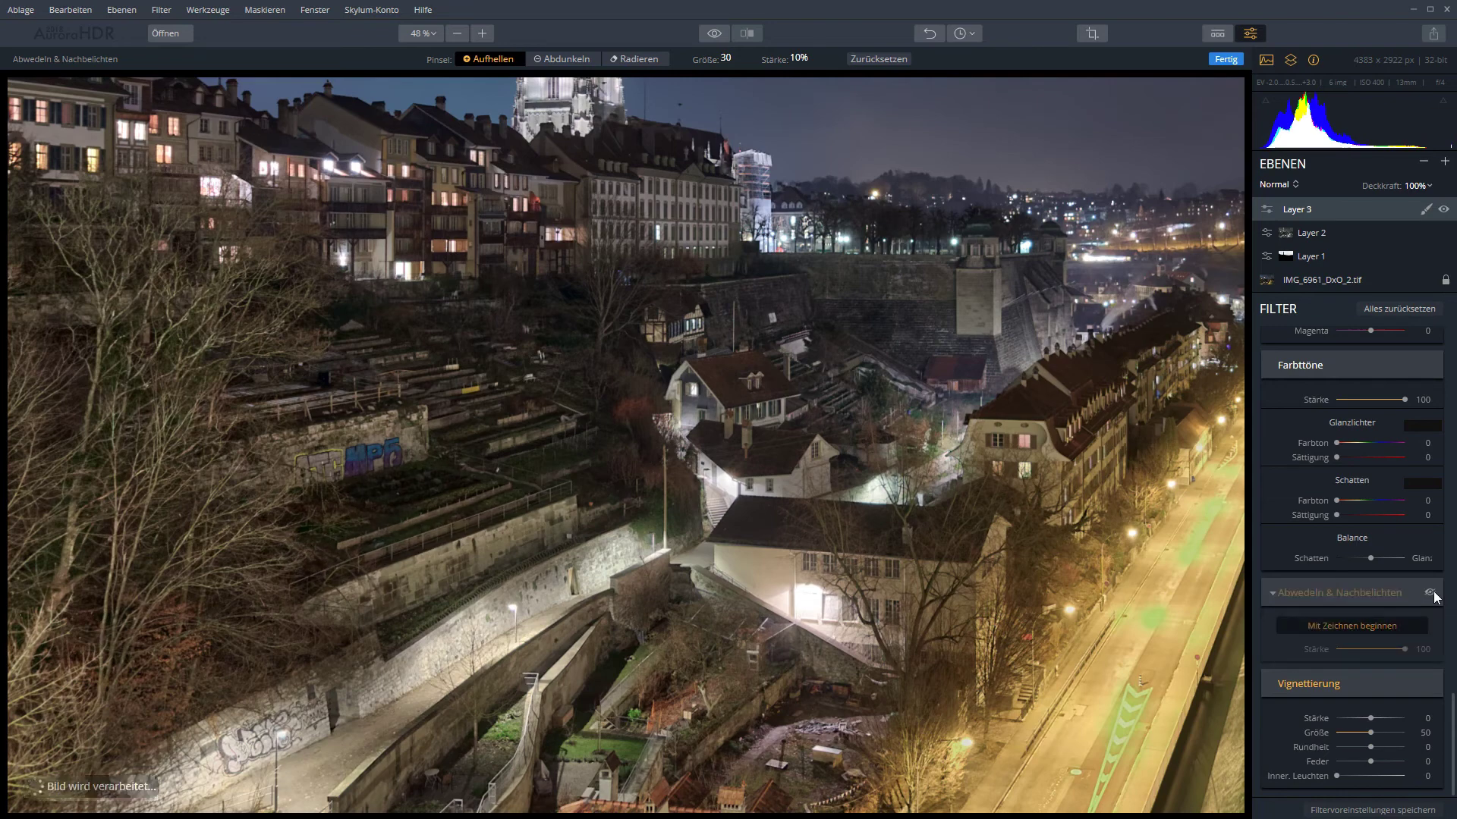
- Lighten the dark water beyond the river weir and compare the image with and without Abwedeln & Nachbelichten
{"action": "scroll", "coordinate": [837, 603], "scroll_direction": "down", "scroll_amount": 3}
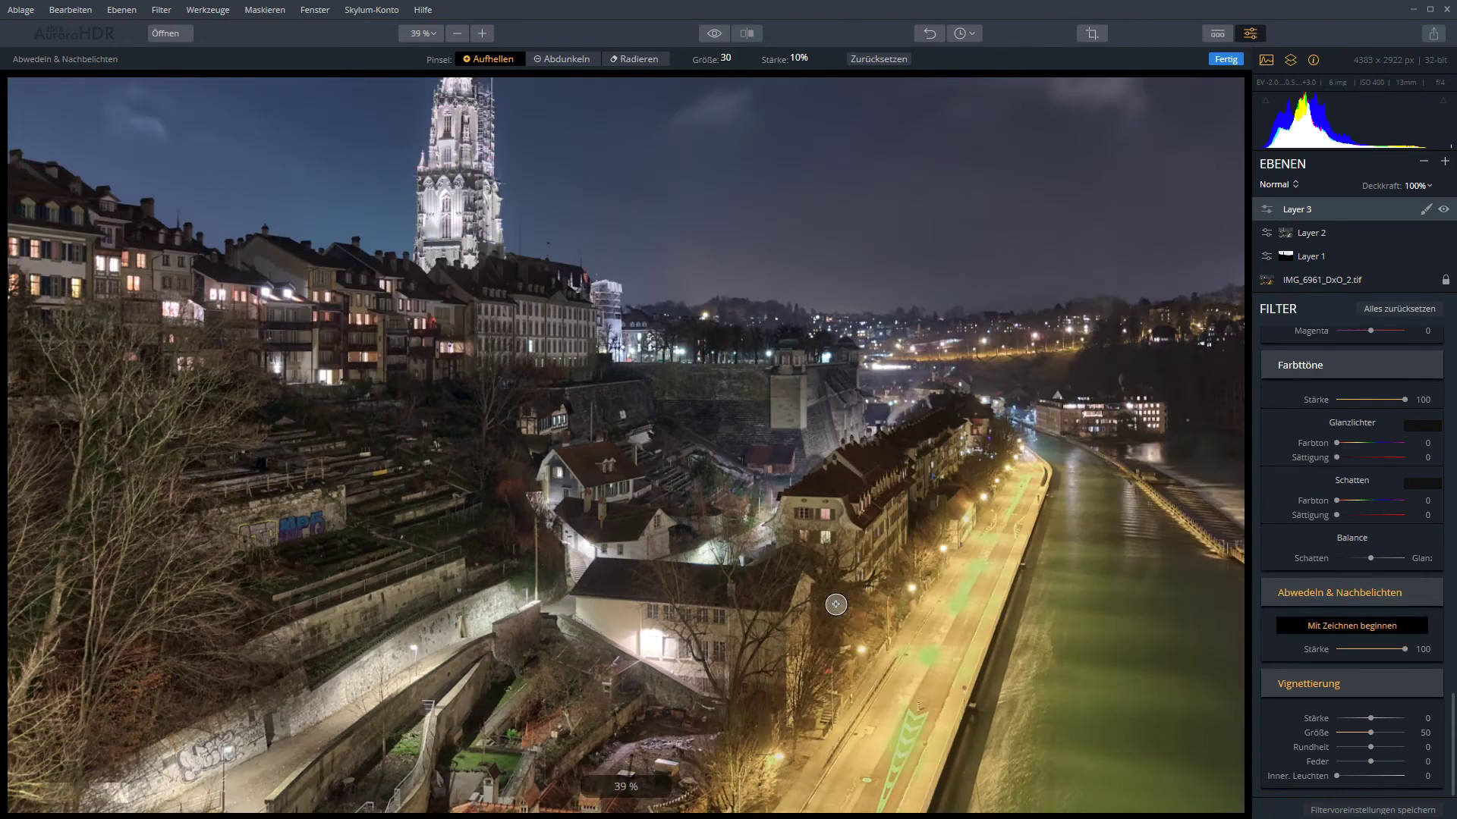
{"action": "scroll", "coordinate": [1174, 572], "scroll_direction": "up", "scroll_amount": 2}
{"action": "scroll", "coordinate": [1183, 554], "scroll_direction": "down", "scroll_amount": 1}
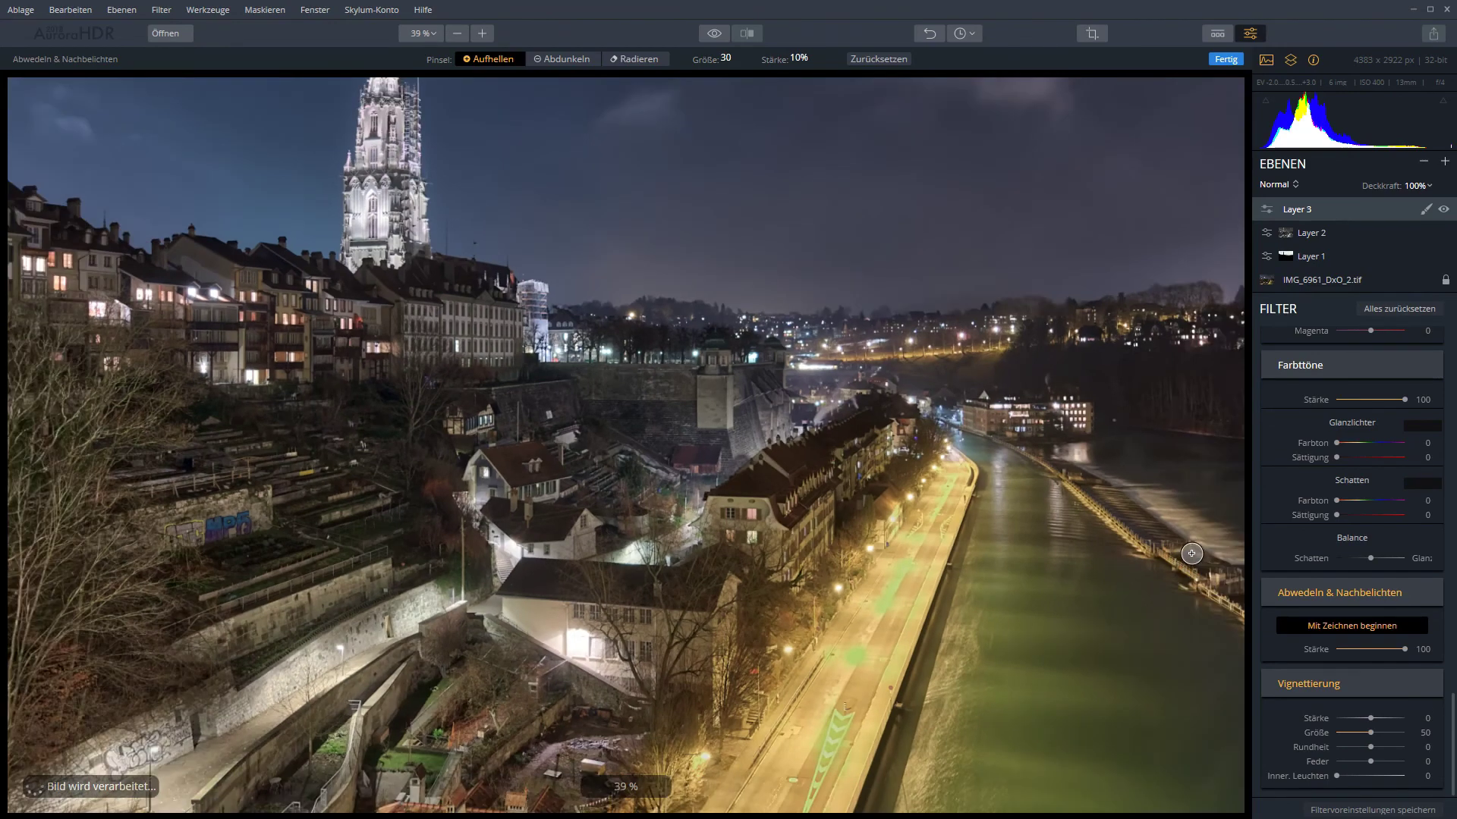
{"action": "scroll", "coordinate": [1191, 538], "scroll_direction": "up", "scroll_amount": 1}
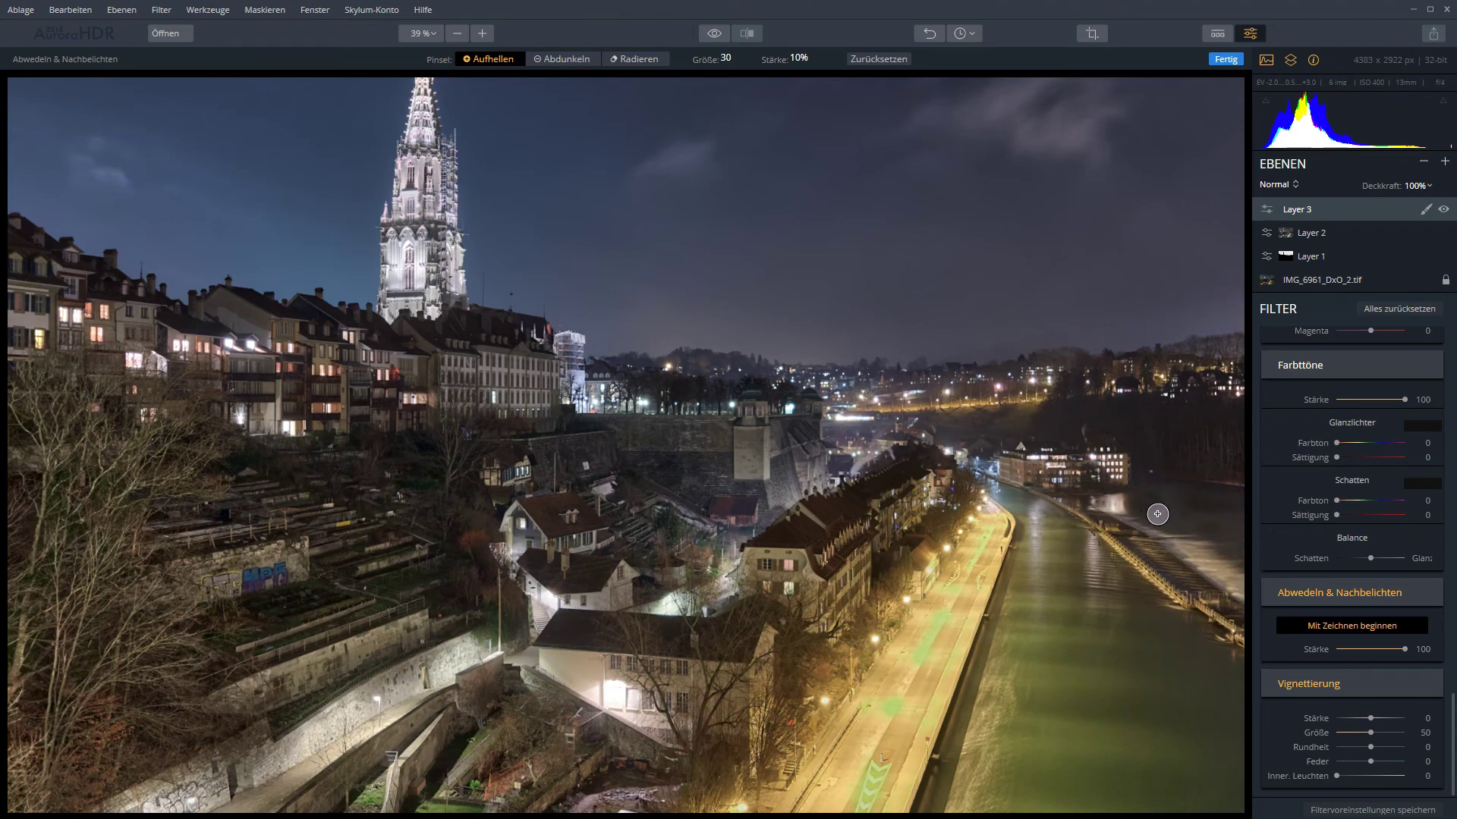
{"action": "mouse_move", "coordinate": [1166, 518]}
{"action": "left_mouse_down"}
{"action": "mouse_move", "coordinate": [1145, 511]}
{"action": "mouse_move", "coordinate": [1181, 504]}
{"action": "mouse_move", "coordinate": [1154, 491]}
{"action": "left_mouse_up"}
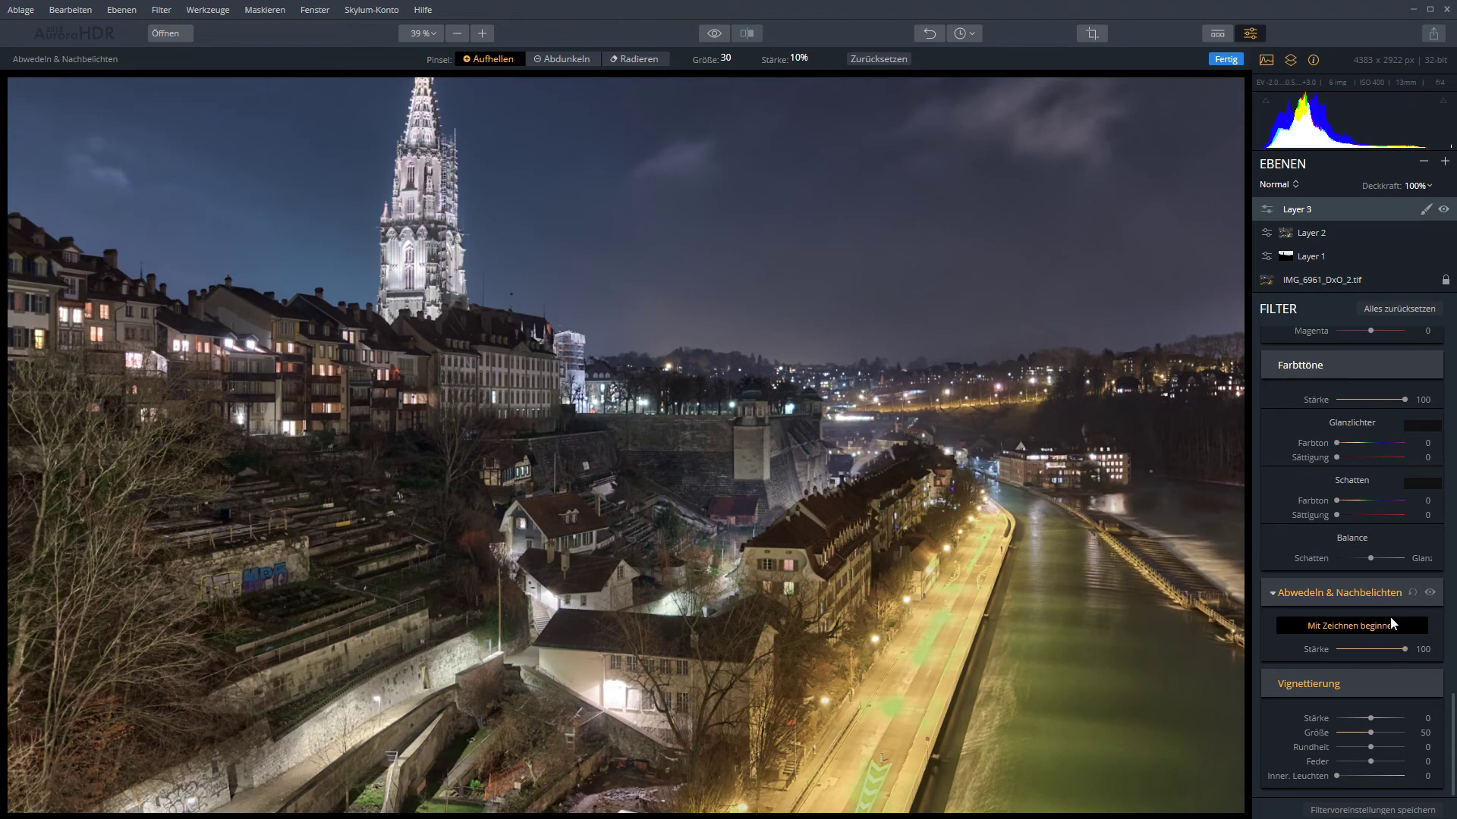
{"action": "left_click", "coordinate": [1430, 594]}
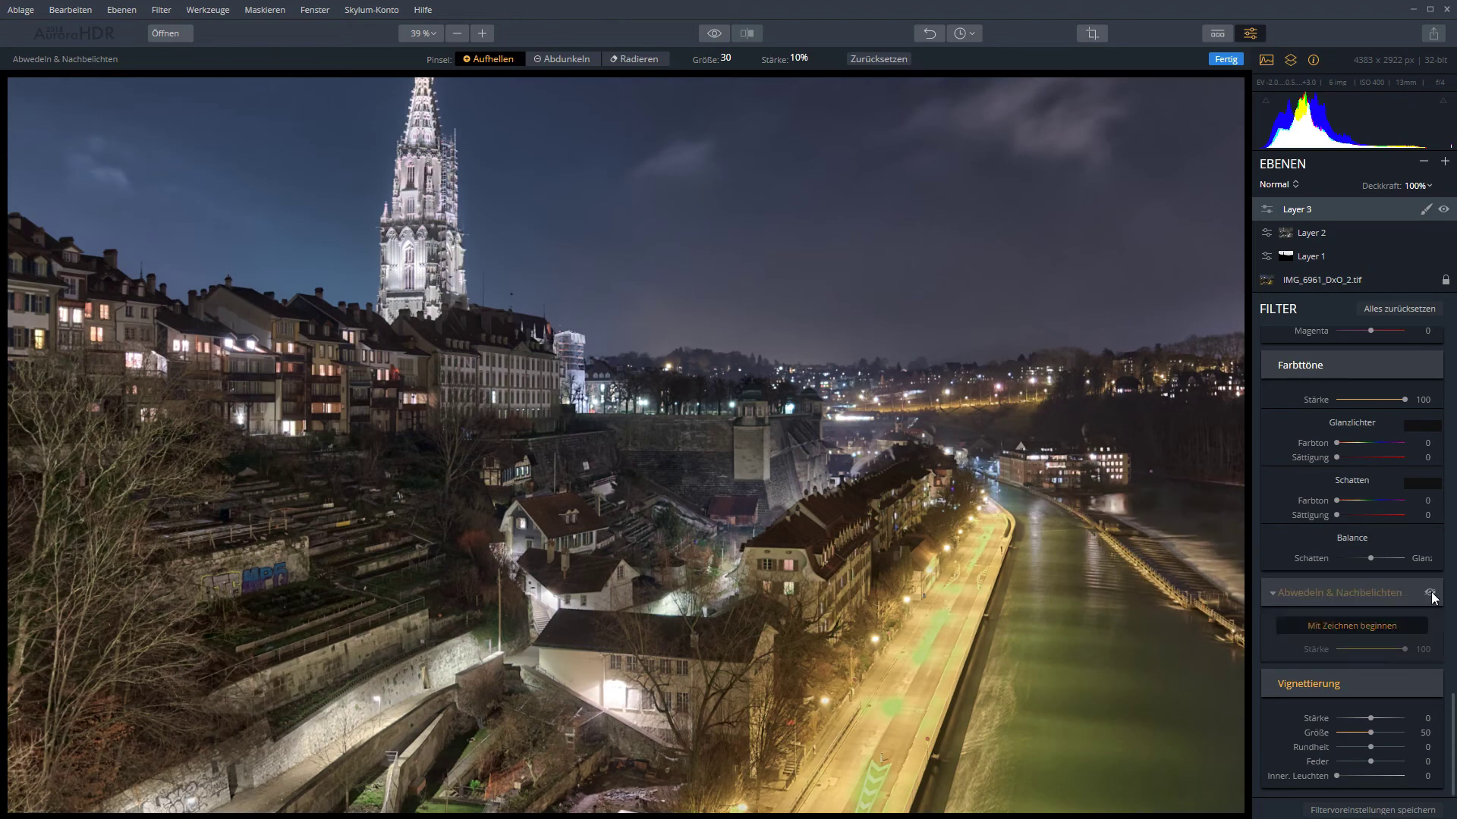
{"action": "left_click", "coordinate": [1431, 594]}
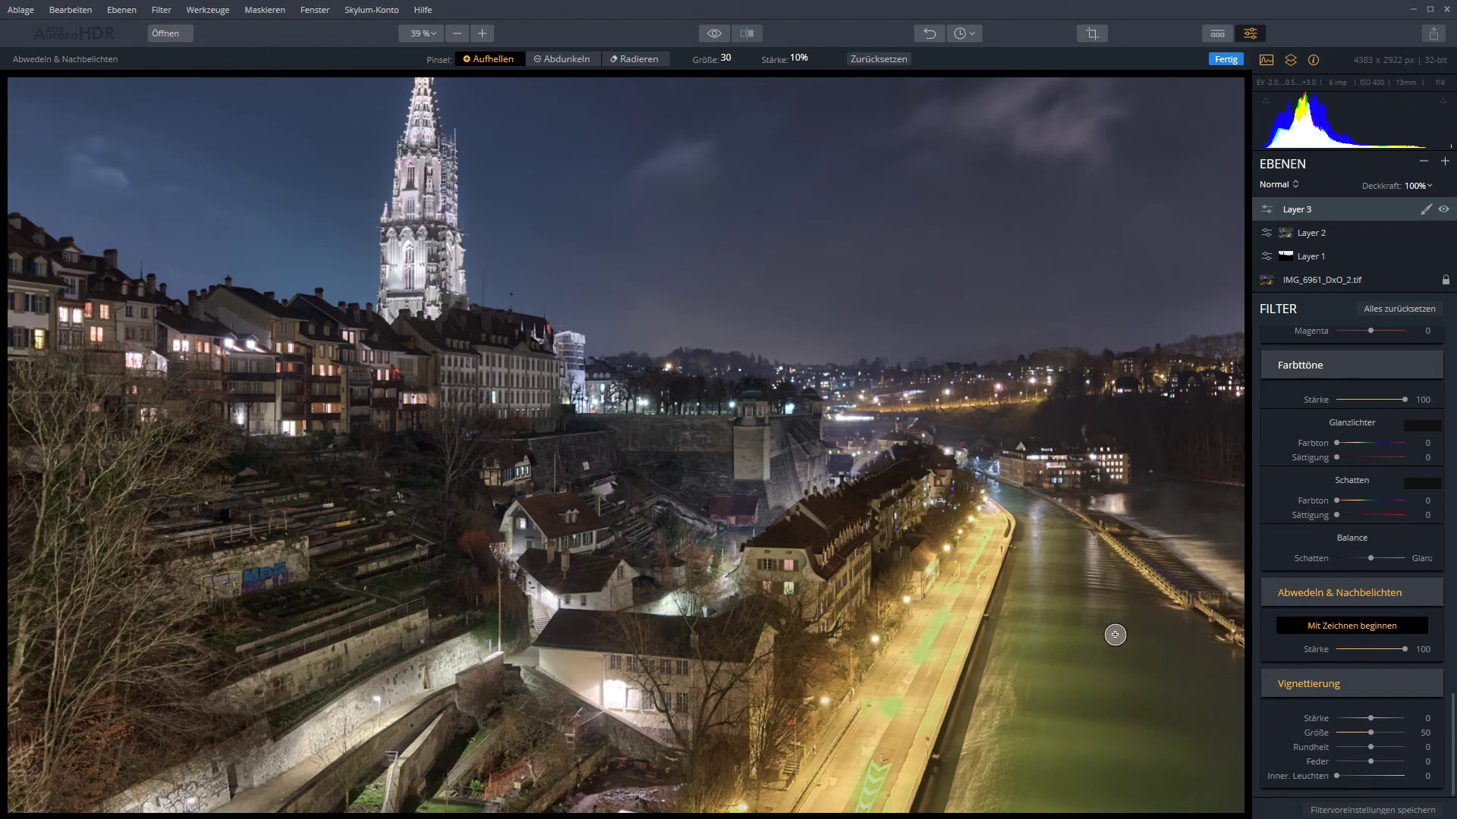
- Darken the brightly lit street beside the river using the Abdunkeln brush at size 51 and 10% strength
{"action": "scroll", "coordinate": [1108, 632], "scroll_direction": "down", "scroll_amount": 1}
{"action": "scroll", "coordinate": [986, 643], "scroll_direction": "down", "scroll_amount": 1}
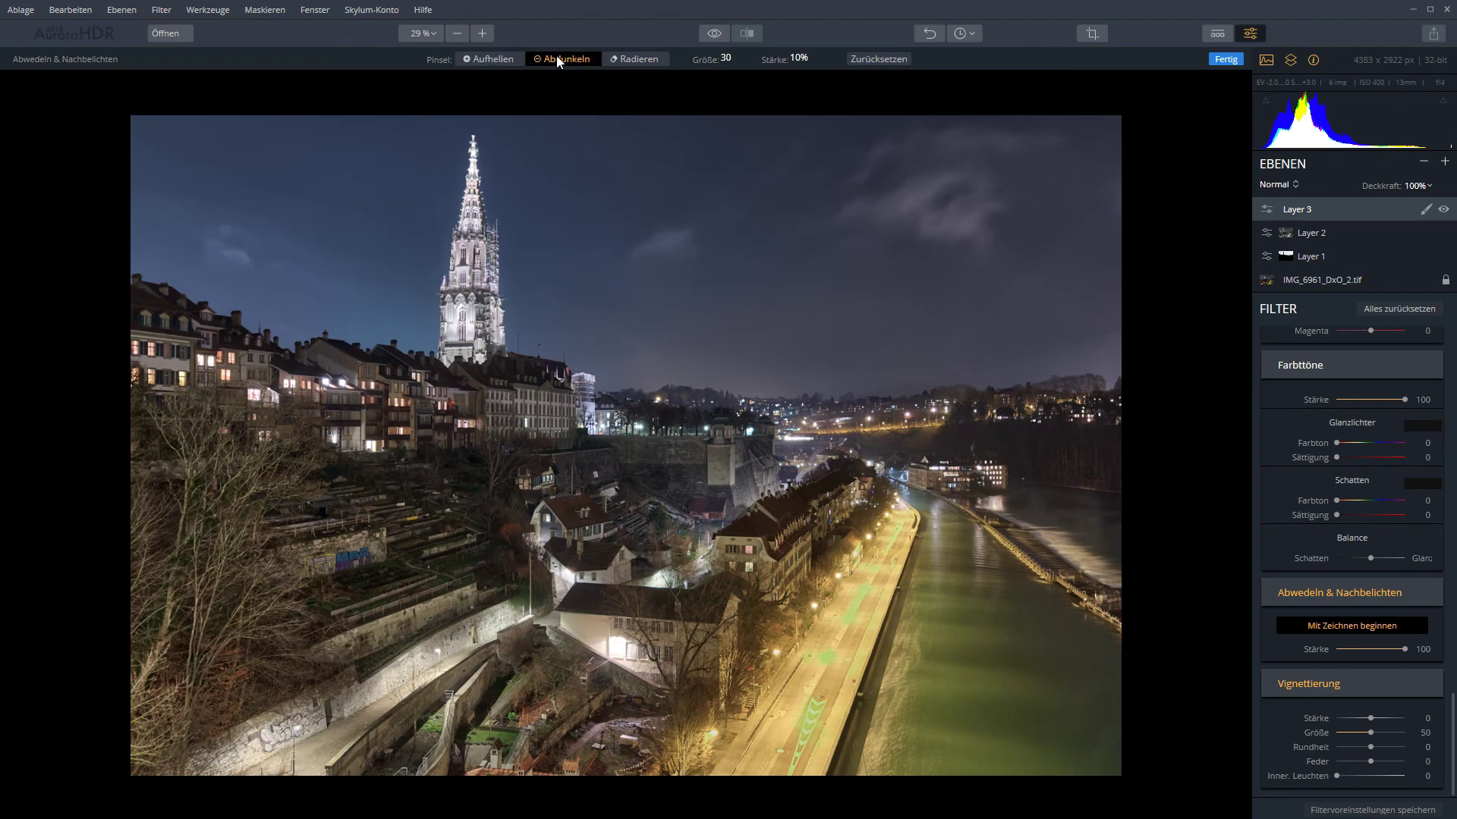
{"action": "left_click", "coordinate": [725, 58]}
{"action": "left_click_drag", "start_coordinate": [702, 87], "coordinate": [704, 87]}
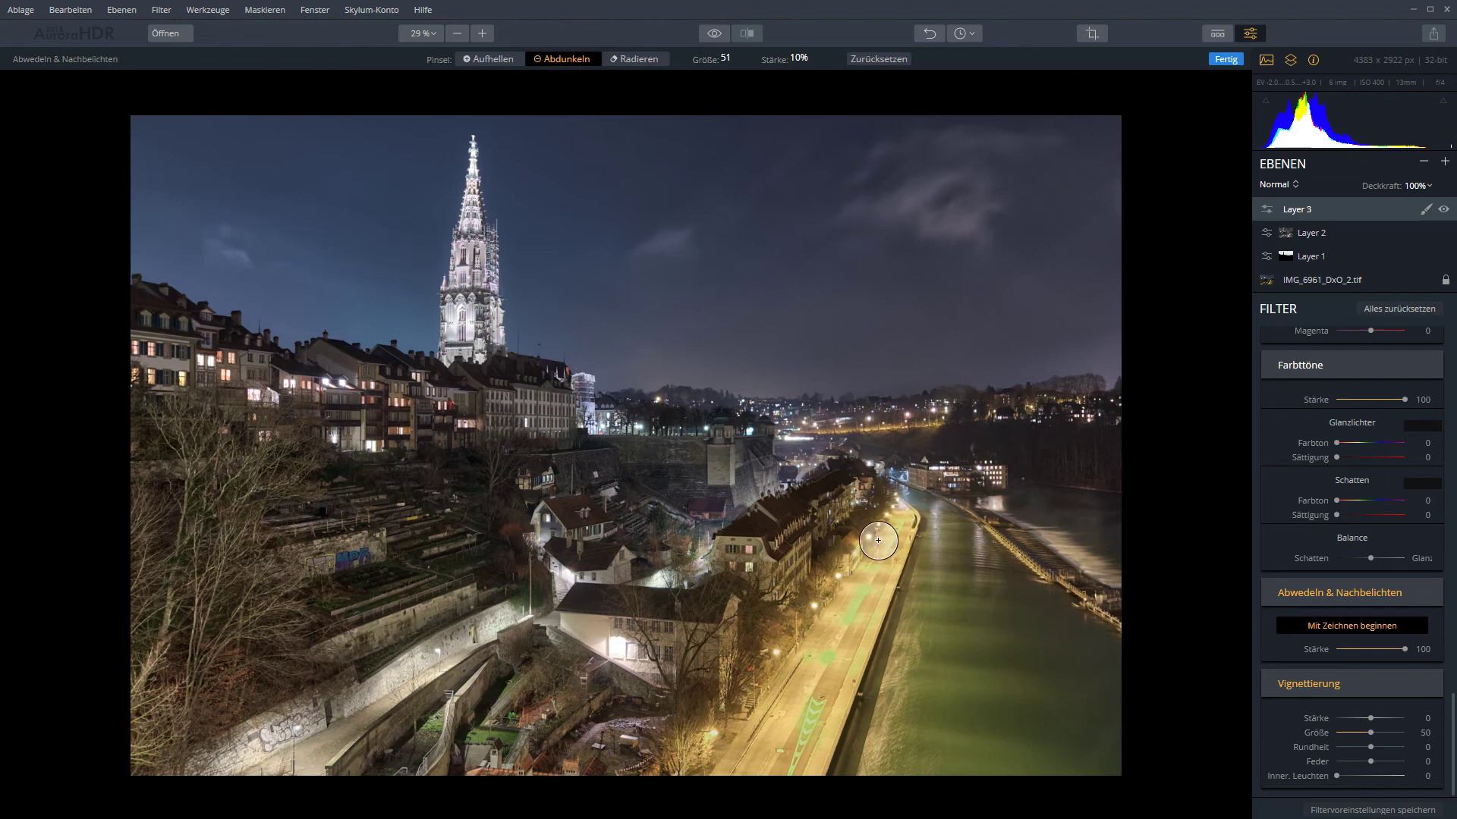
{"action": "left_click_drag", "start_coordinate": [878, 541], "coordinate": [809, 617]}
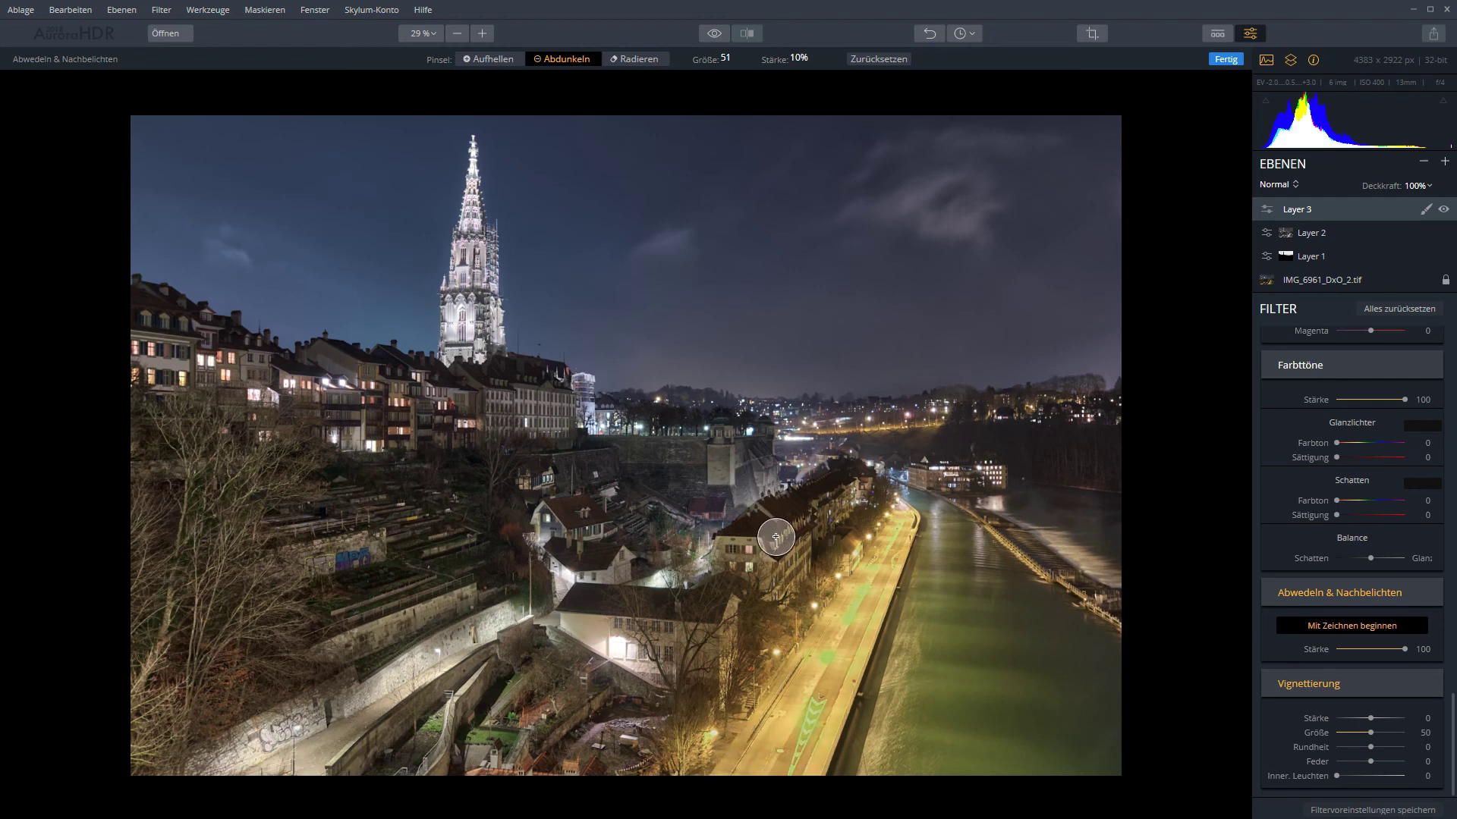
{"action": "mouse_move", "coordinate": [880, 532]}
{"action": "left_mouse_down"}
{"action": "mouse_move", "coordinate": [889, 512]}
{"action": "mouse_move", "coordinate": [874, 569]}
{"action": "mouse_move", "coordinate": [854, 558]}
{"action": "left_mouse_up"}
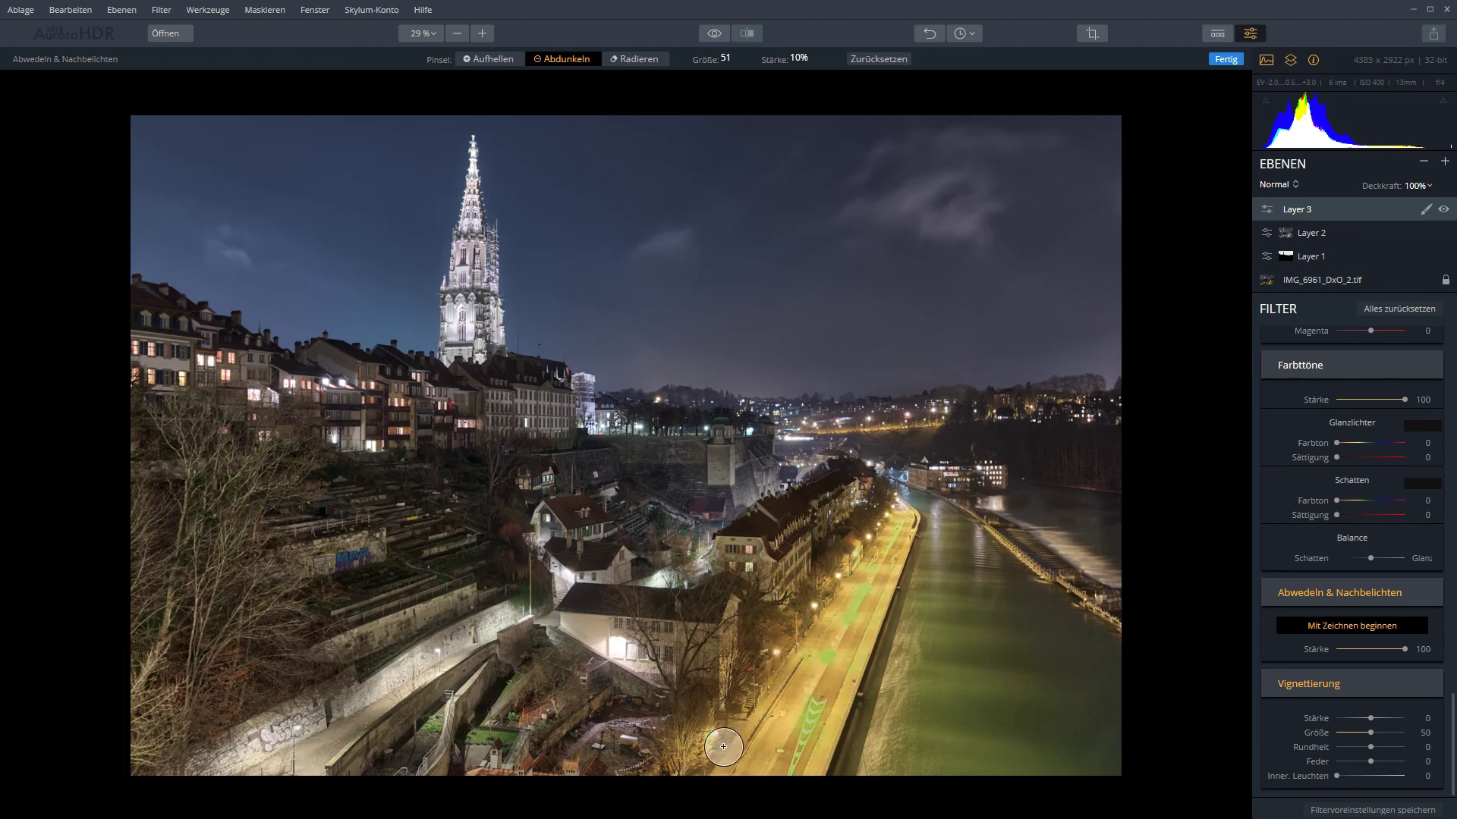
- Compare the image with Abwedeln & Nachbelichten off and on, and at strengths 0 and 100
{"action": "left_click", "coordinate": [1430, 598]}
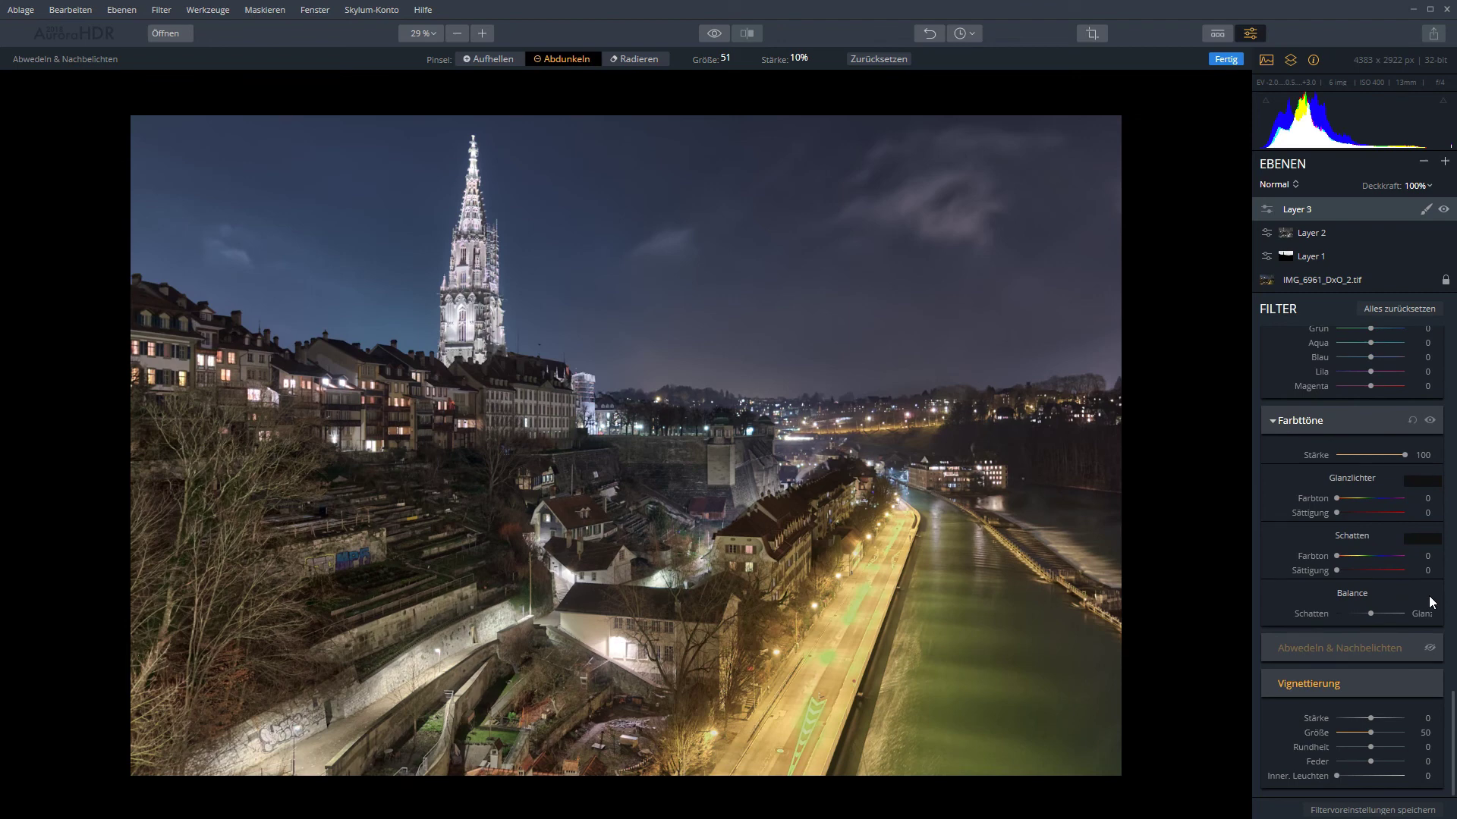
{"action": "left_click", "coordinate": [1385, 650]}
{"action": "left_click", "coordinate": [1436, 599]}
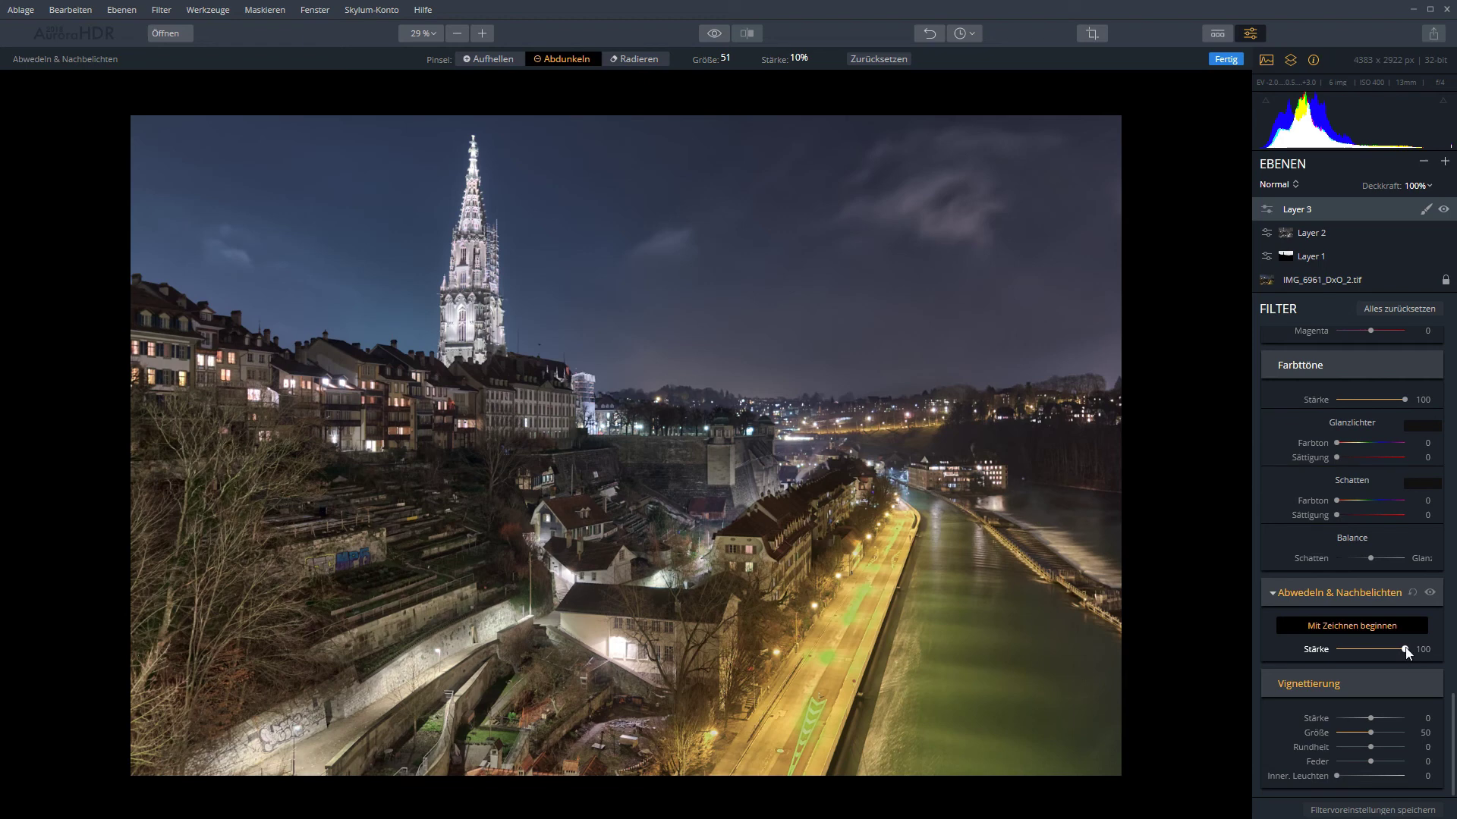
{"action": "left_click_drag", "start_coordinate": [1406, 652], "coordinate": [1266, 644]}
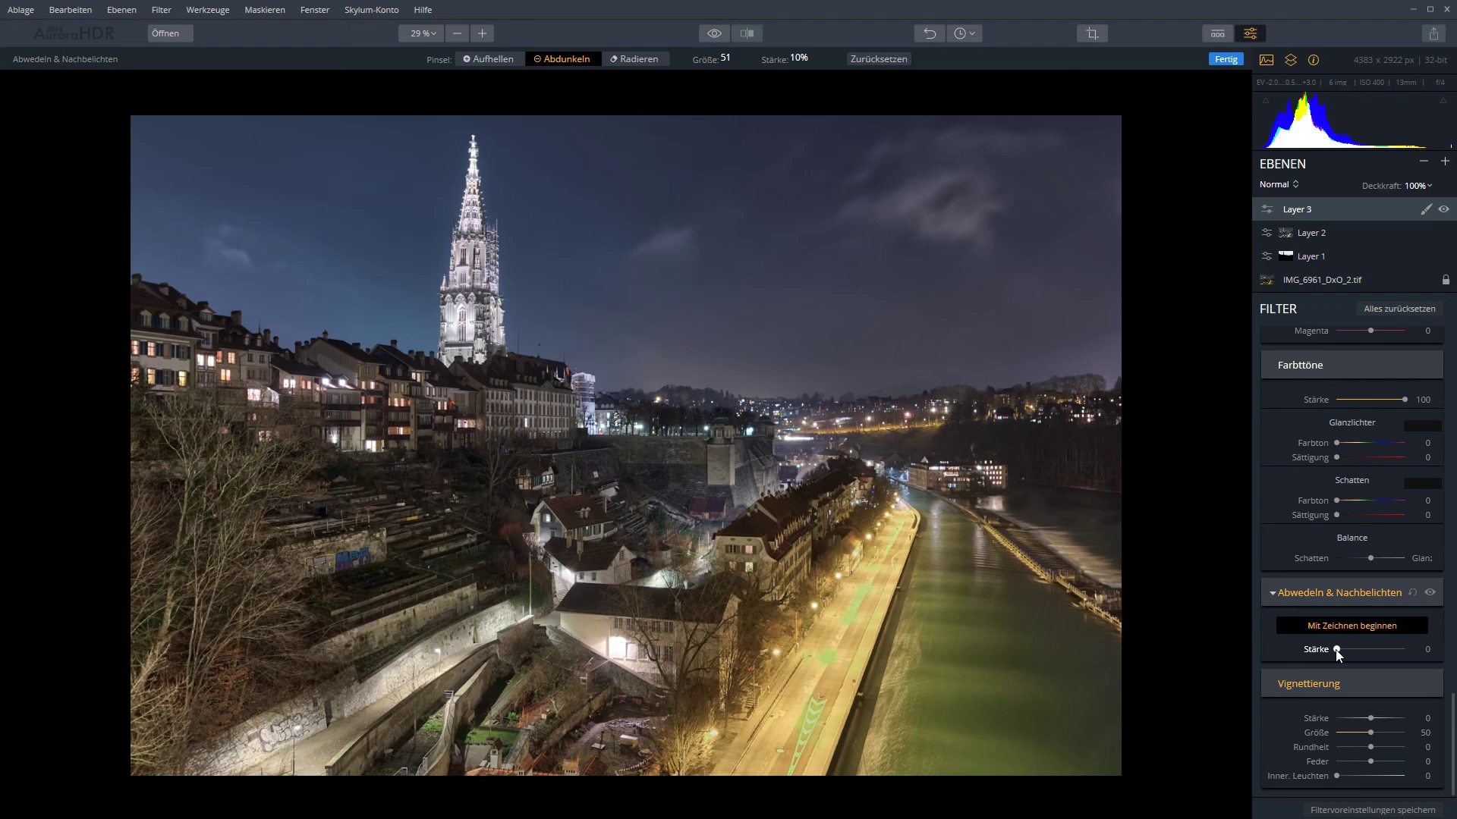
{"action": "left_click_drag", "start_coordinate": [1336, 650], "coordinate": [1433, 654]}
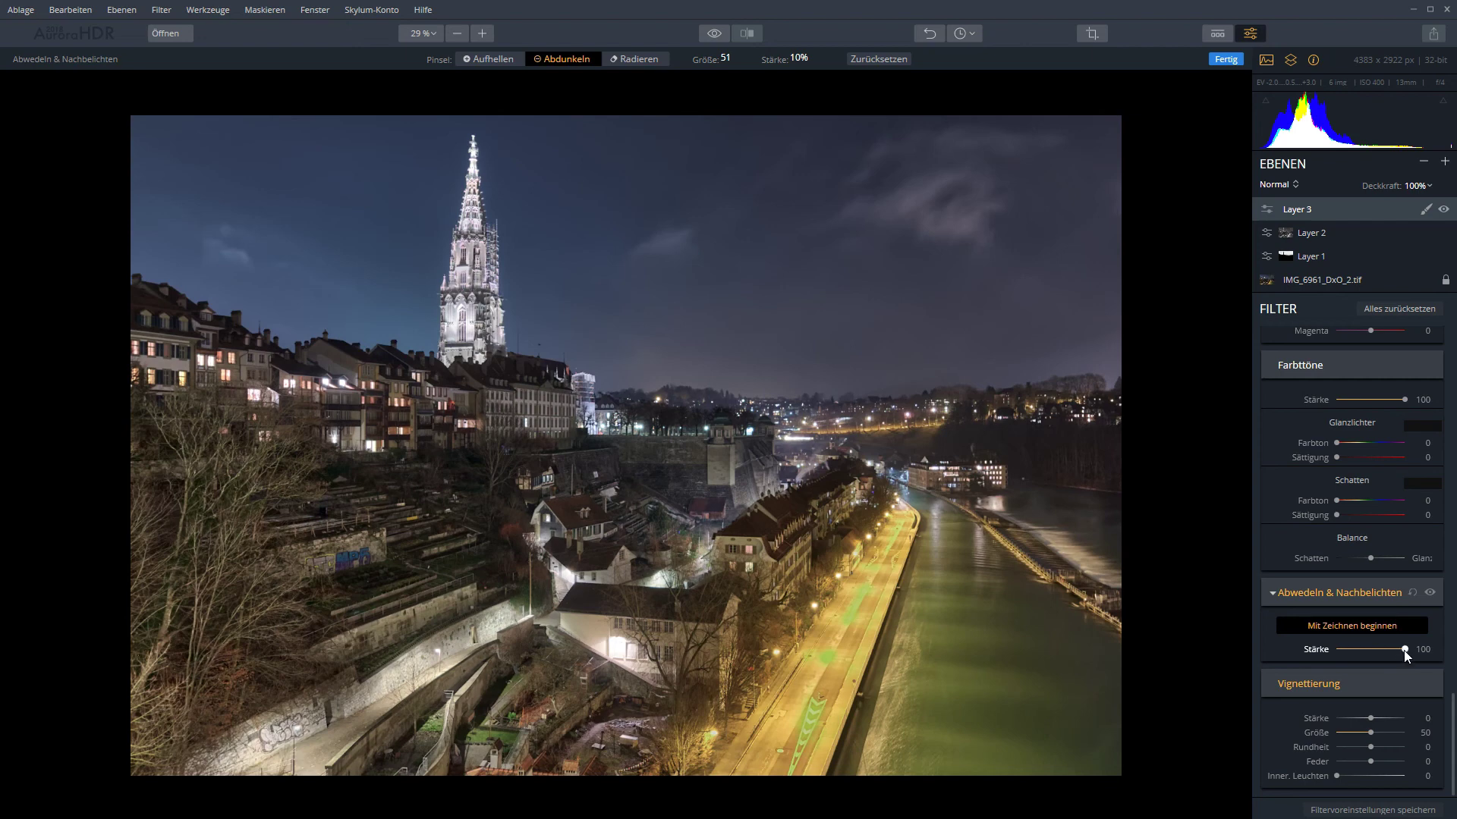
- Set the Abwedeln & Nachbelichten strength to 75 on Layer 3 and finish painting
{"action": "left_click_drag", "start_coordinate": [1405, 650], "coordinate": [1371, 651]}
{"action": "left_click", "coordinate": [1424, 649]}
{"action": "type", "text": "75"}
{"action": "key", "text": "Return"}
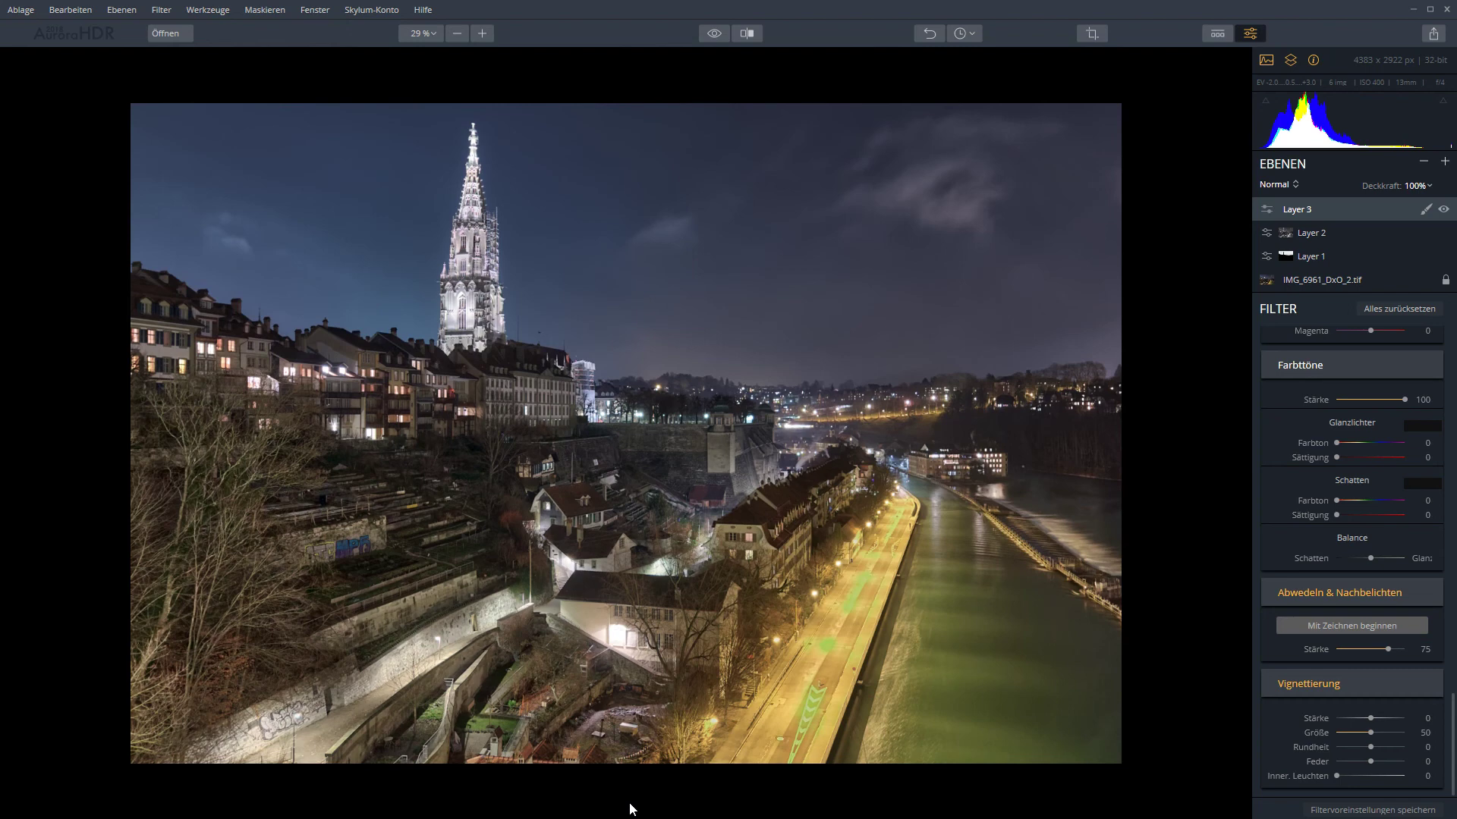
- Start exporting the image and set the target file to Result.tiff in the Project 4 folder
{"action": "left_click", "coordinate": [20, 9]}
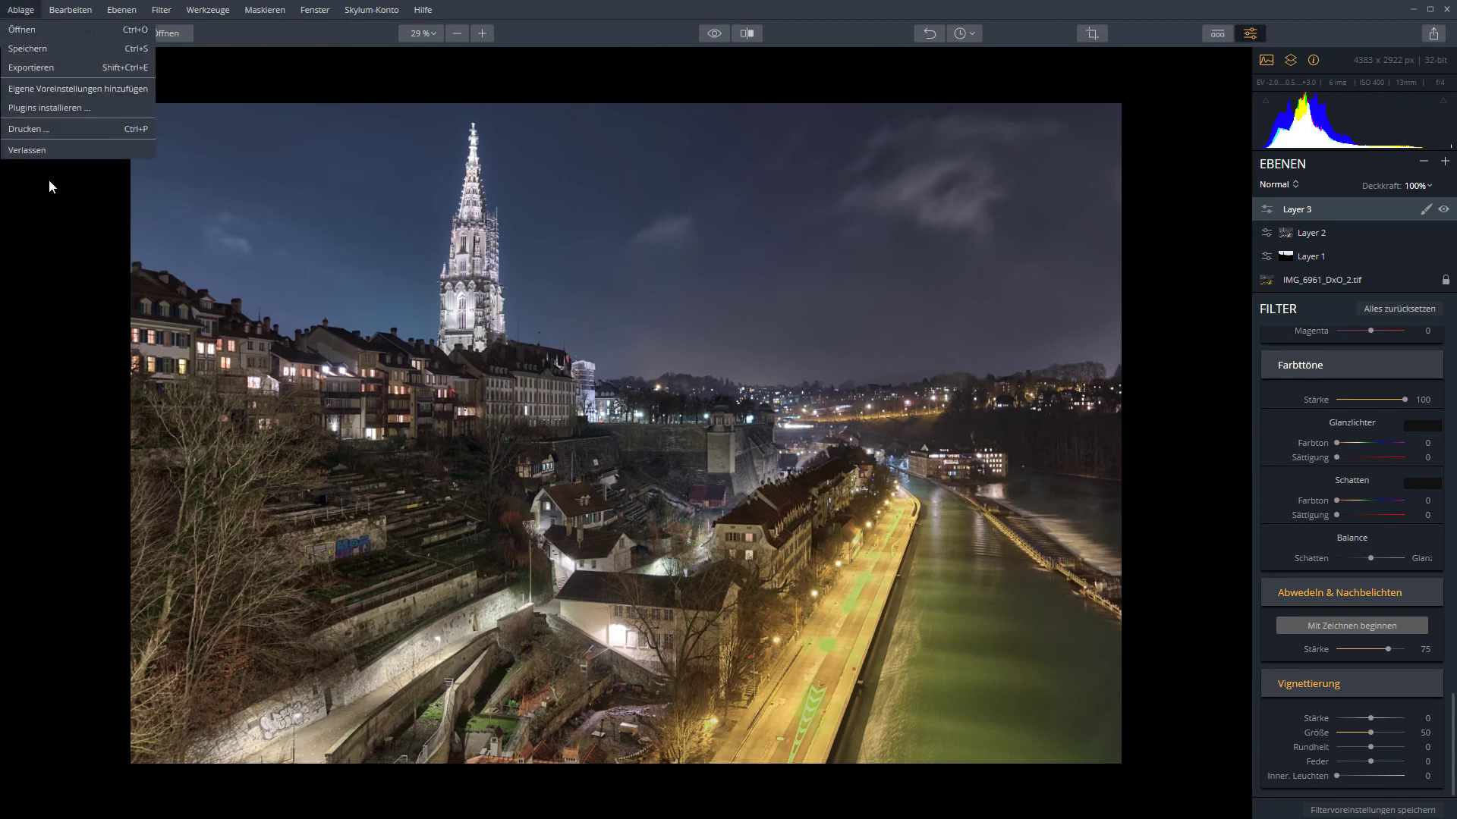
{"action": "left_click", "coordinate": [37, 73]}
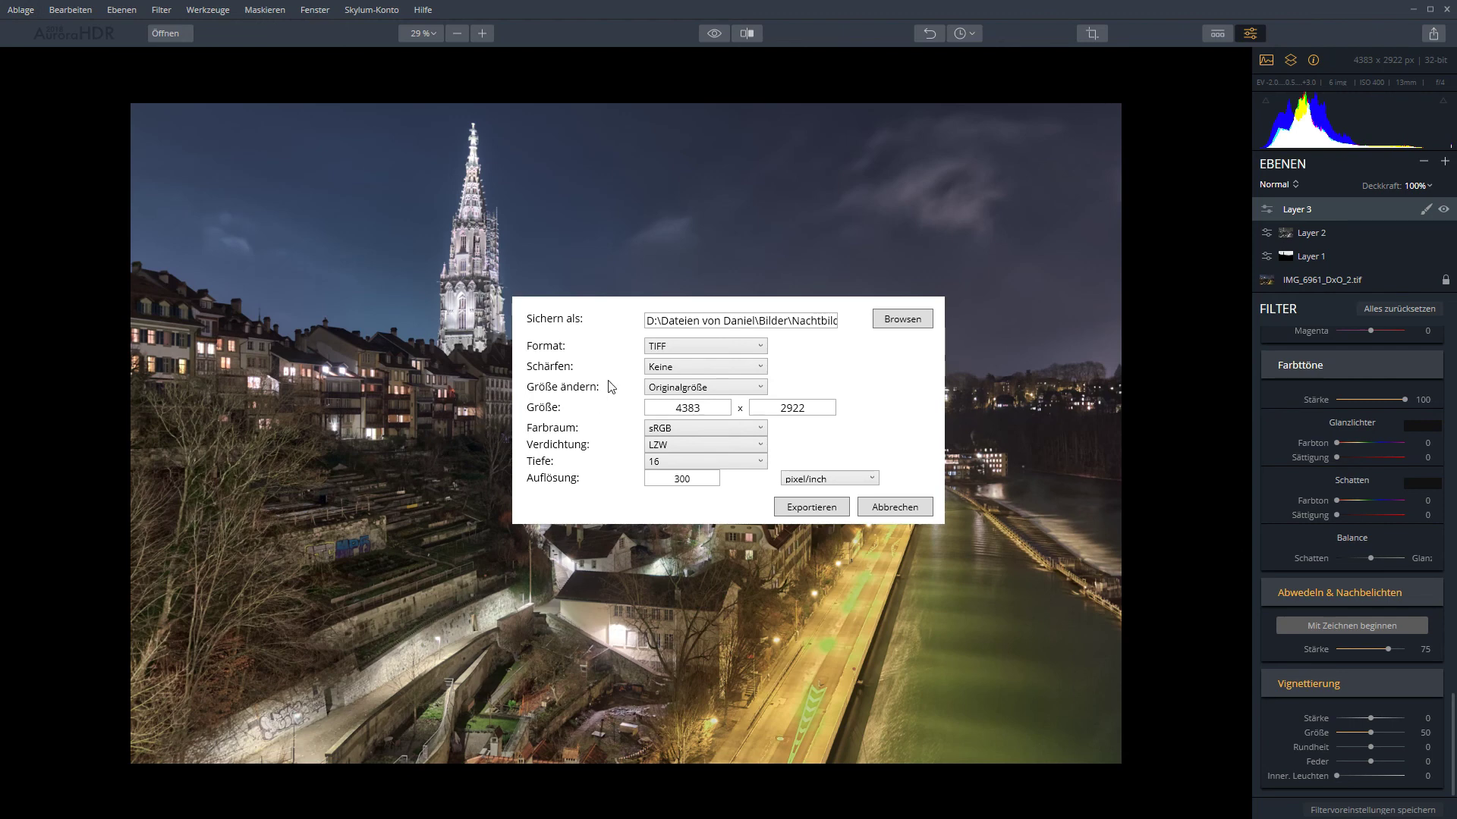
{"action": "left_click", "coordinate": [902, 319]}
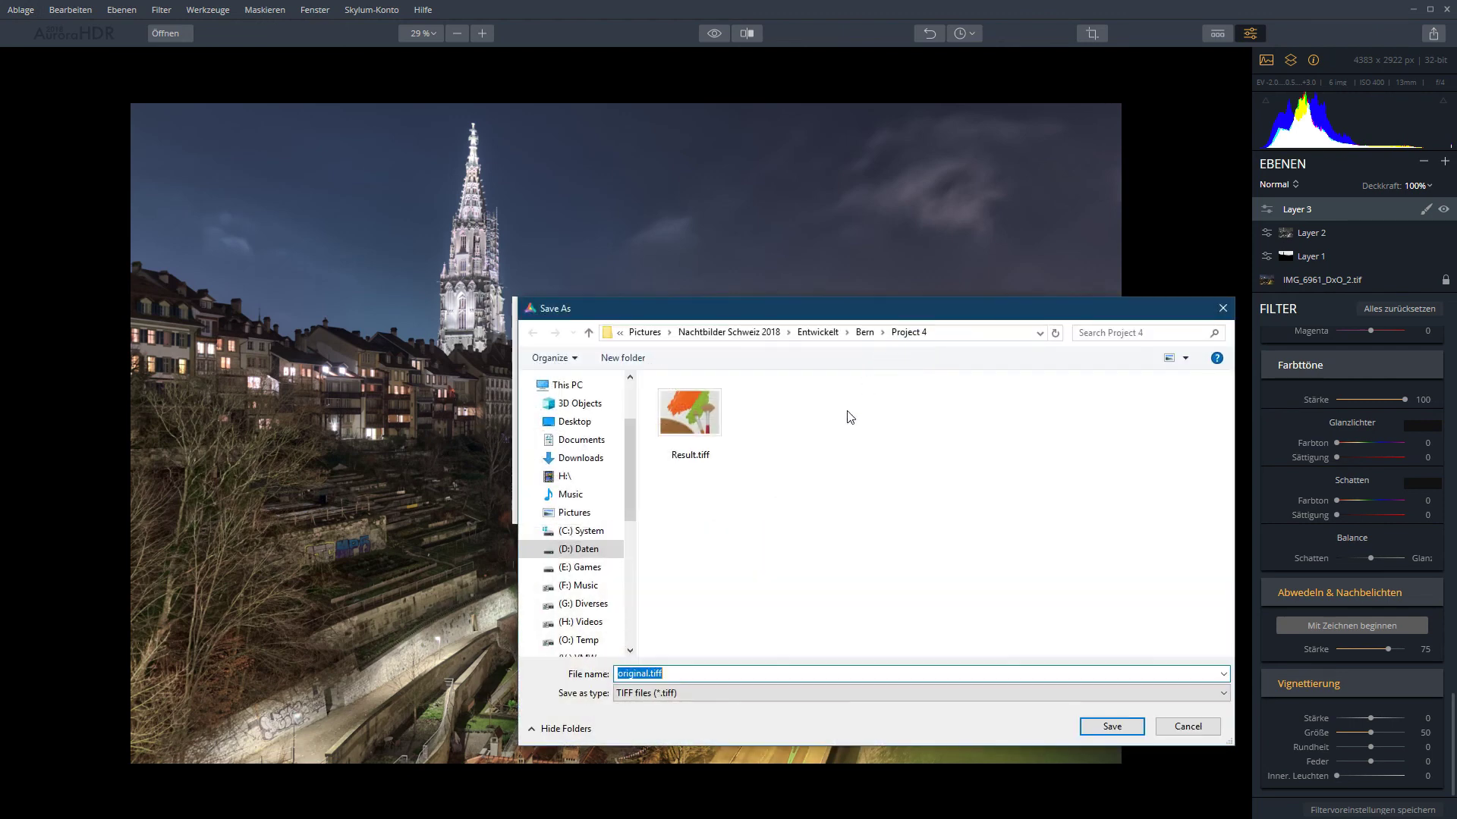
{"action": "left_click", "coordinate": [660, 672]}
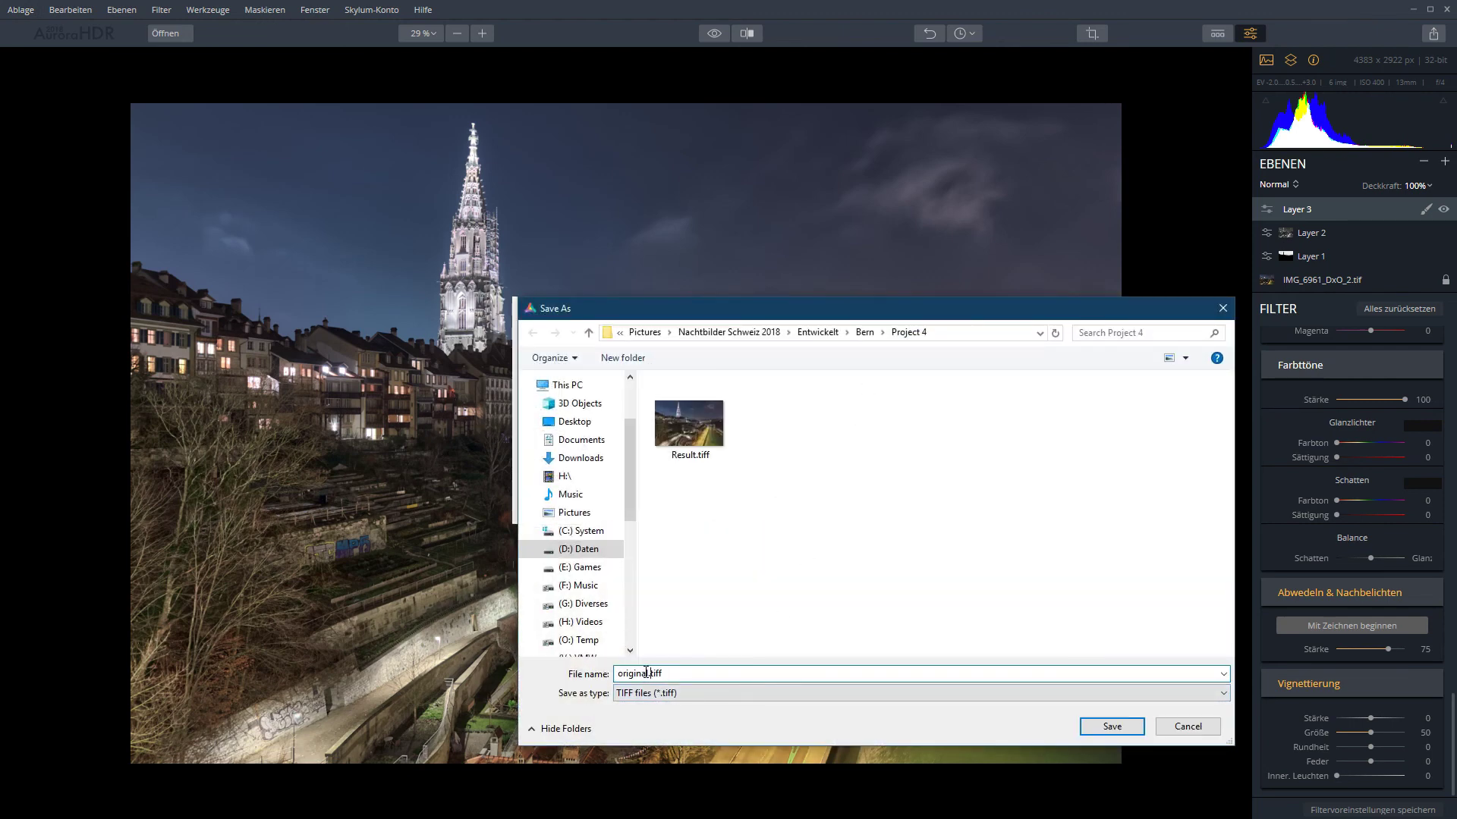
{"action": "left_click_drag", "start_coordinate": [646, 672], "coordinate": [607, 673]}
{"action": "type", "text": "Result"}
{"action": "left_click", "coordinate": [1112, 734]}
- Export the image as a 16-bit sRGB TIFF with LZW compression, overwriting the existing file
{"action": "left_click", "coordinate": [756, 449]}
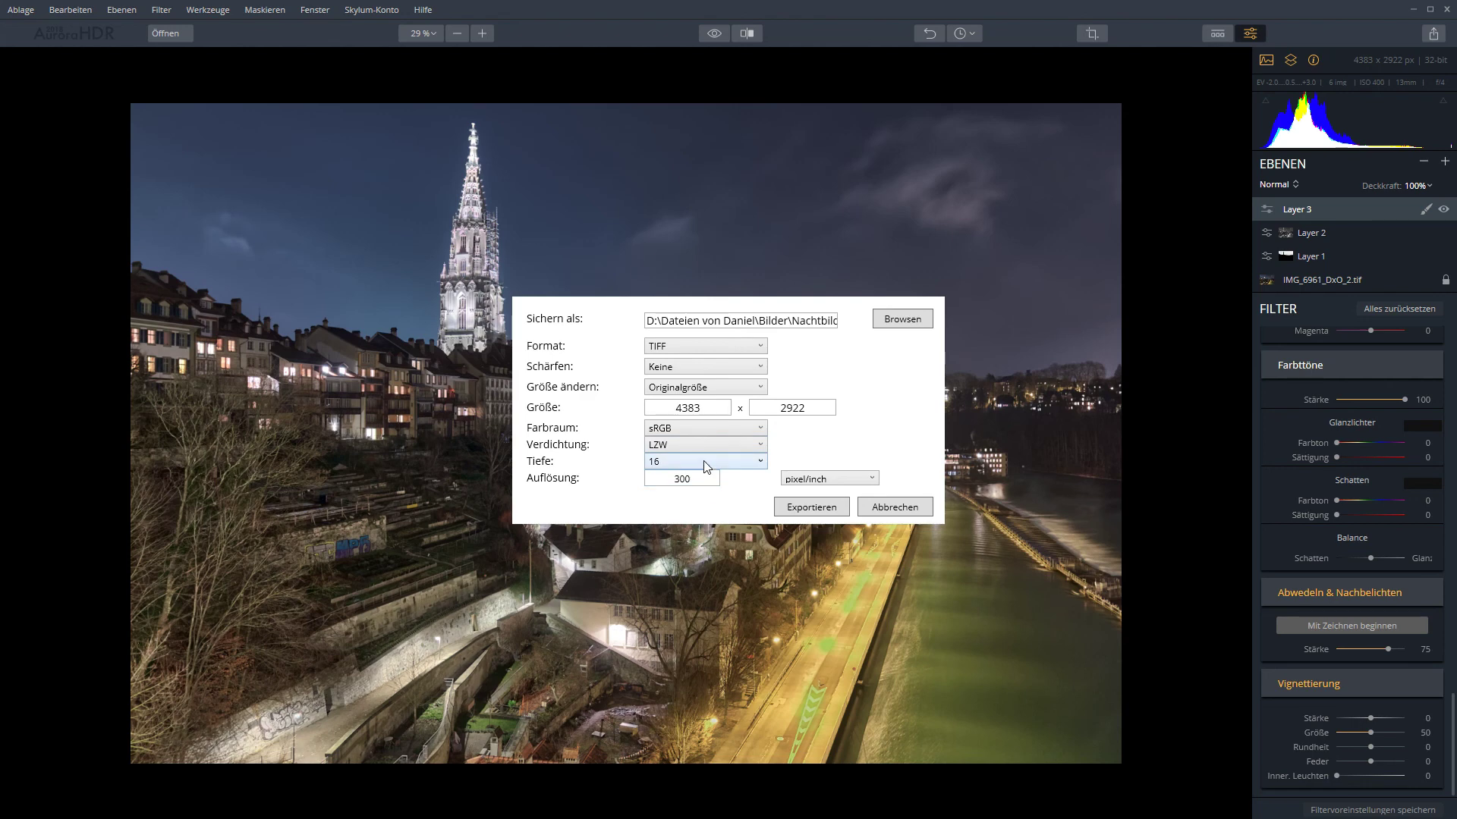
{"action": "left_click", "coordinate": [796, 511]}
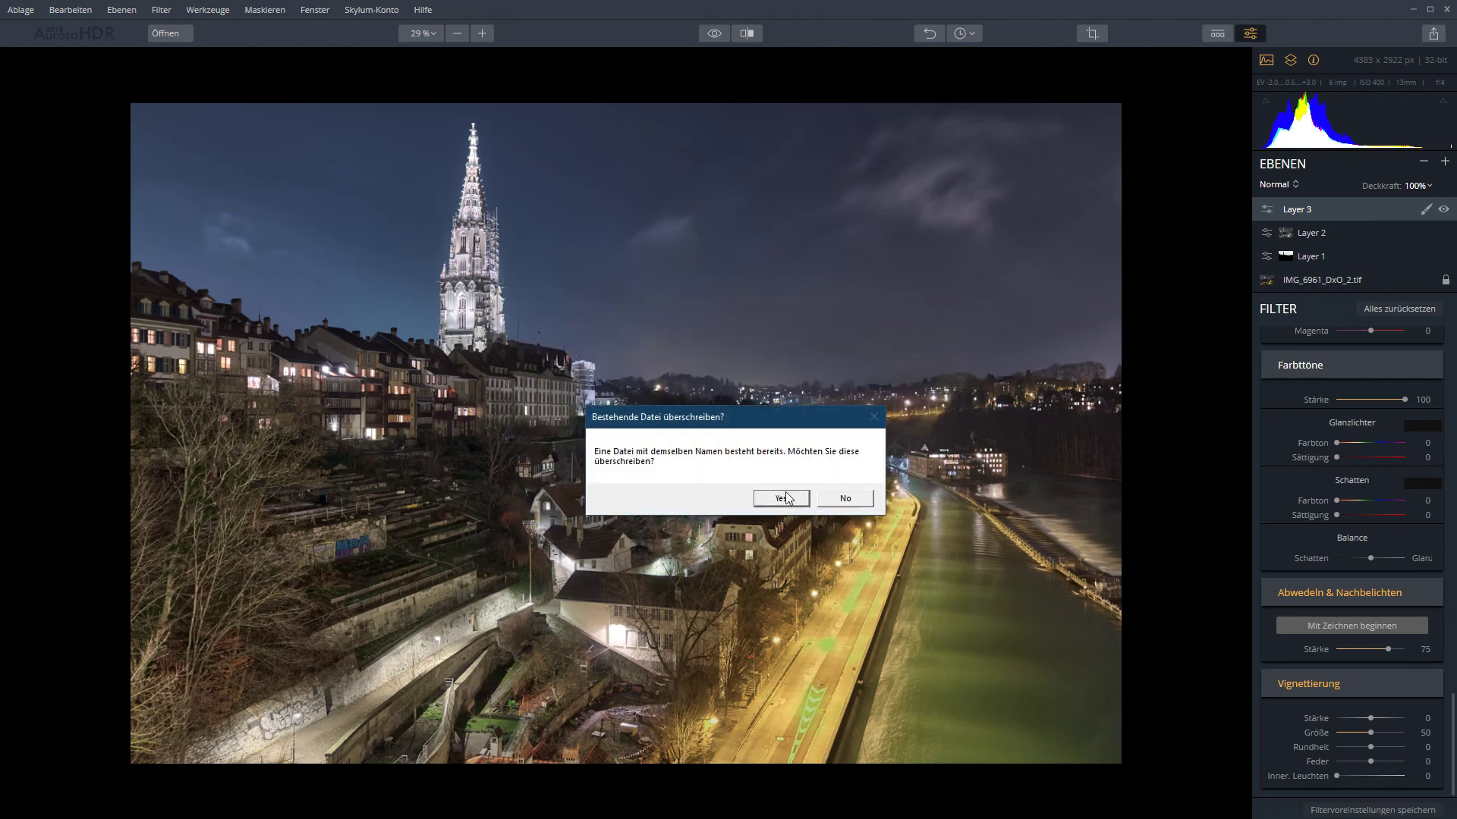
{"action": "left_click", "coordinate": [787, 497]}
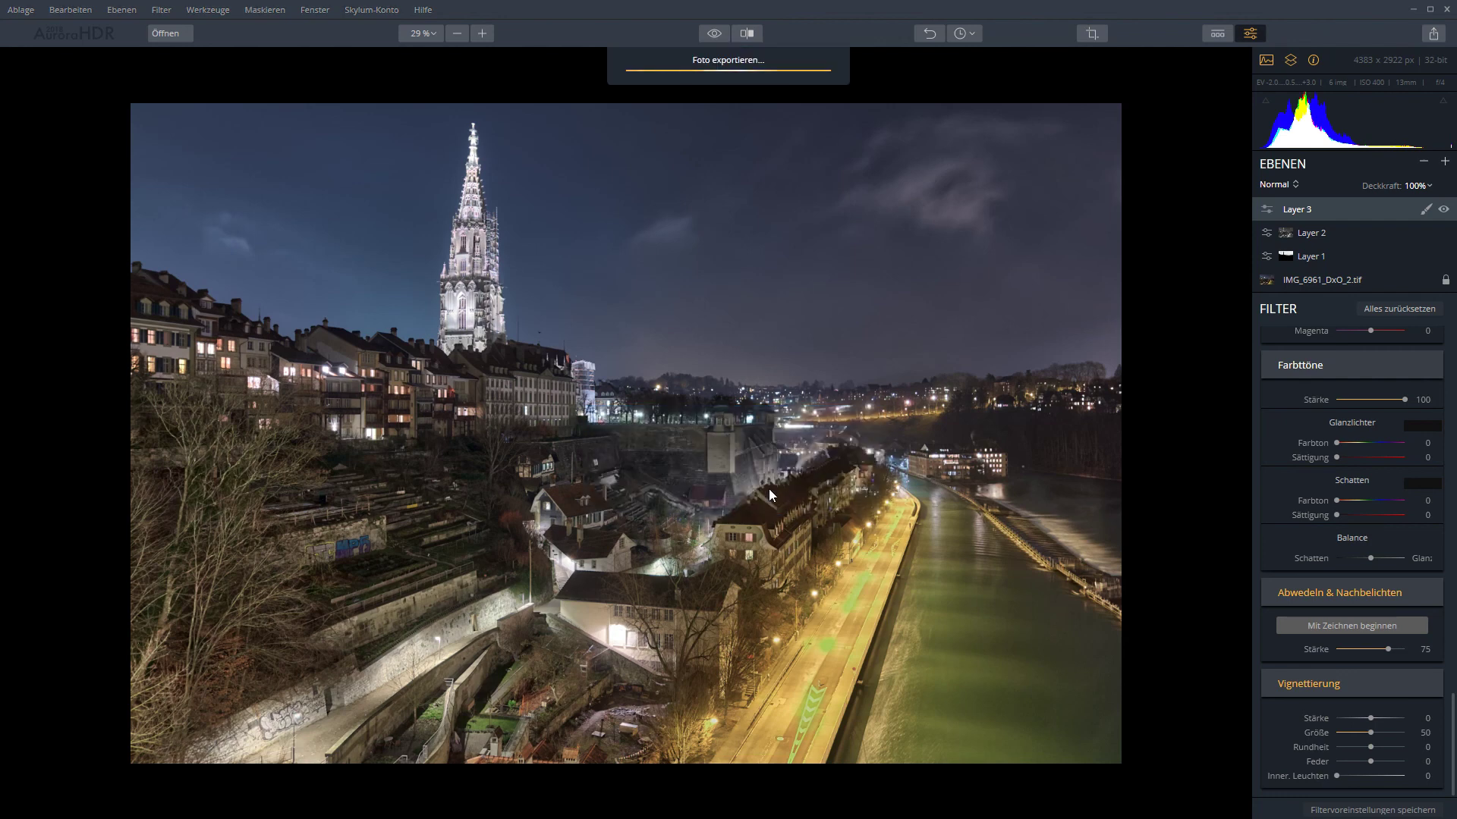